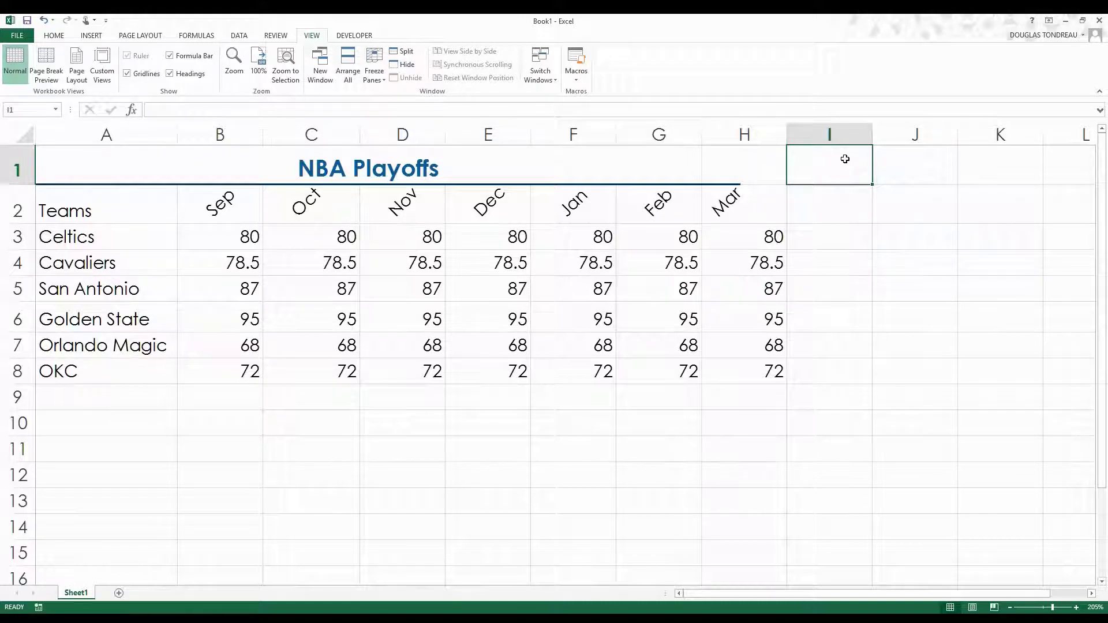
- Enter the NOW function in cell I1 to insert the current date and time
{"action": "type", "text": "=now"}
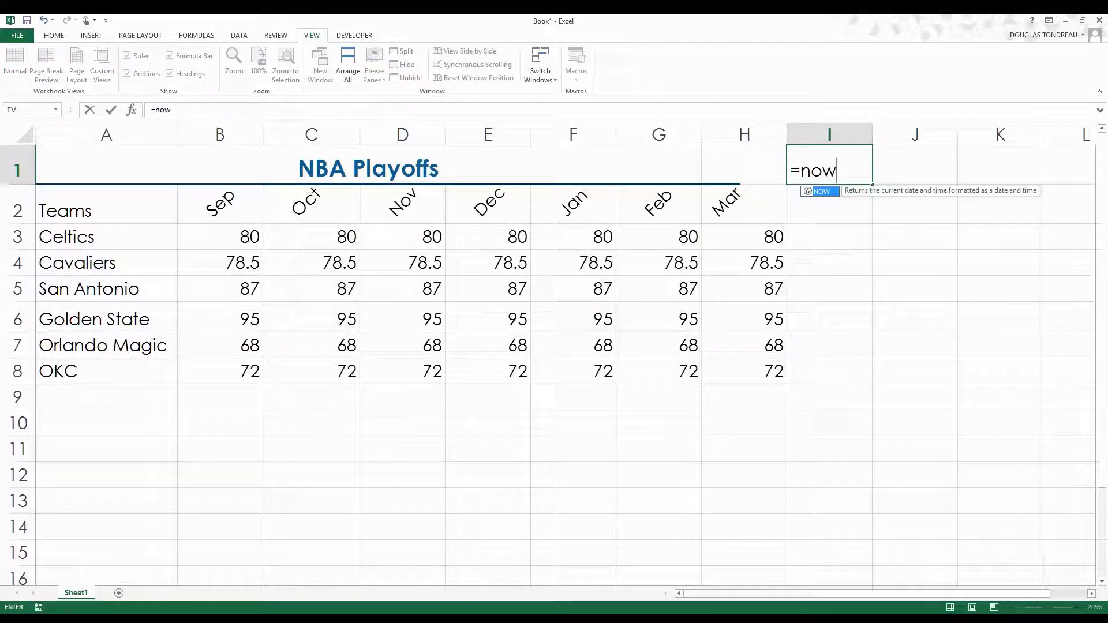
{"action": "key", "text": "Tab"}
{"action": "key", "text": "Return"}
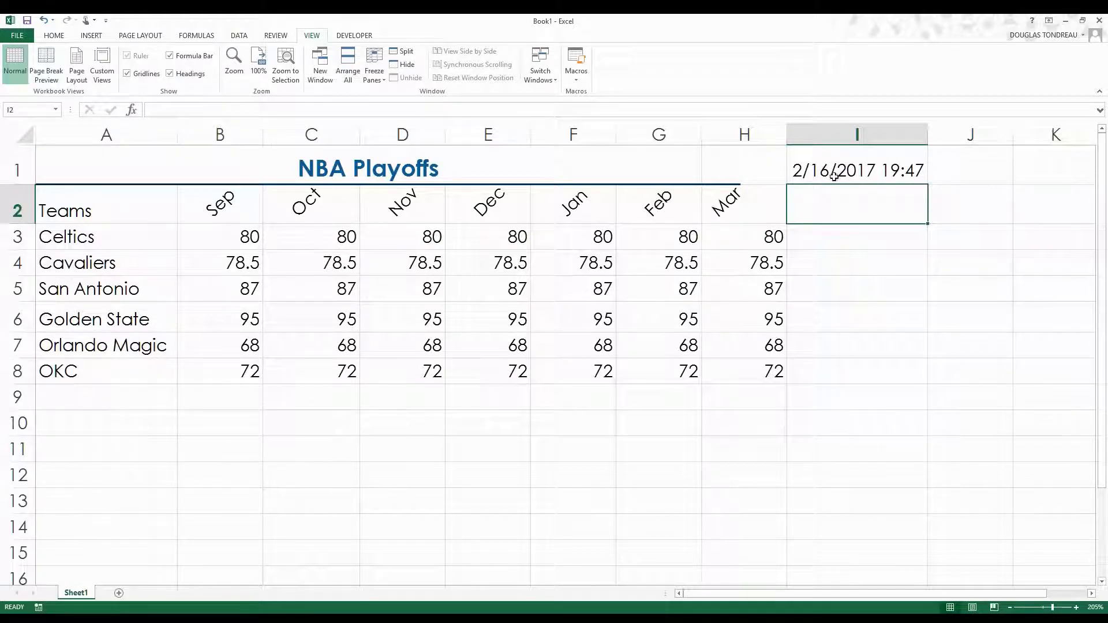
- Enter the TODAY function in cell J1 and move that cell to I2, beneath the NOW formula
{"action": "left_click", "coordinate": [941, 154]}
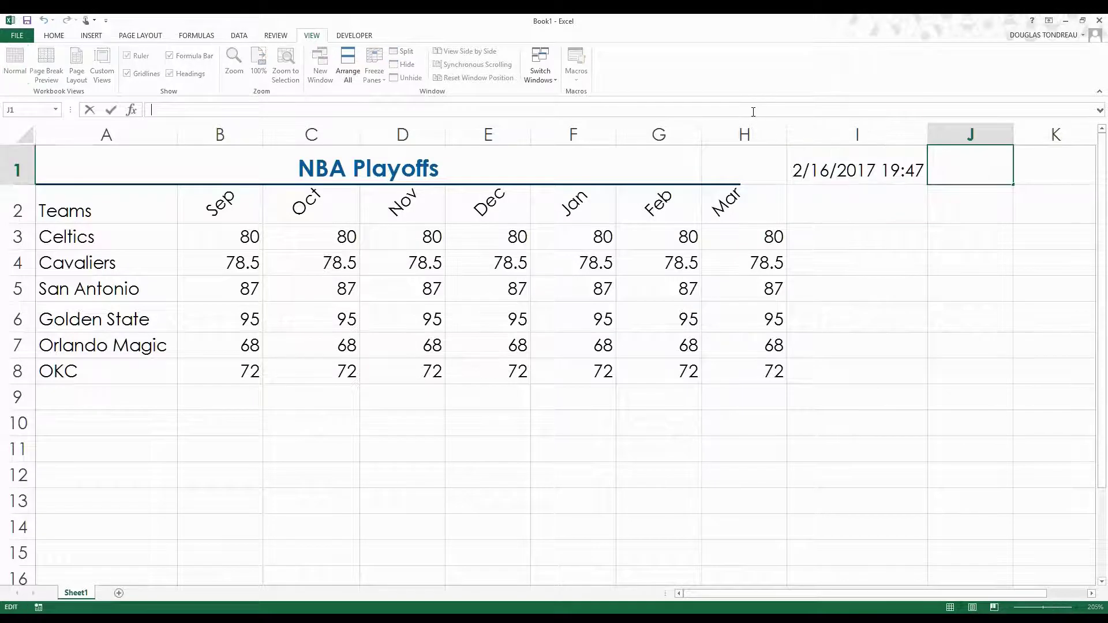
{"action": "type", "text": "=toda"}
{"action": "key", "text": "Tab"}
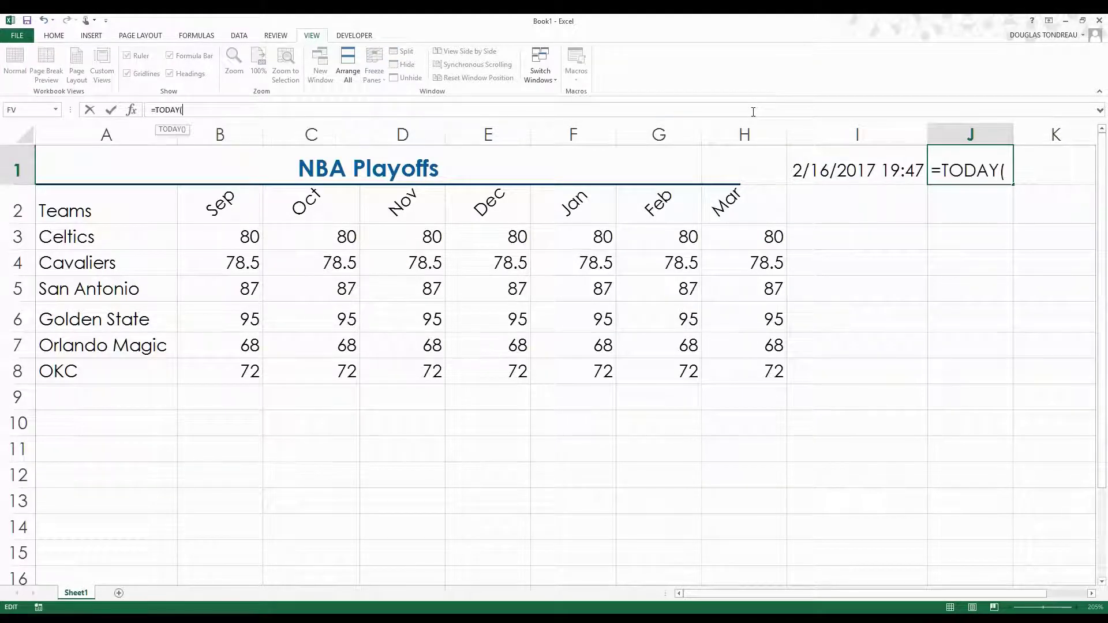
{"action": "key", "text": "Return"}
{"action": "left_click", "coordinate": [990, 173]}
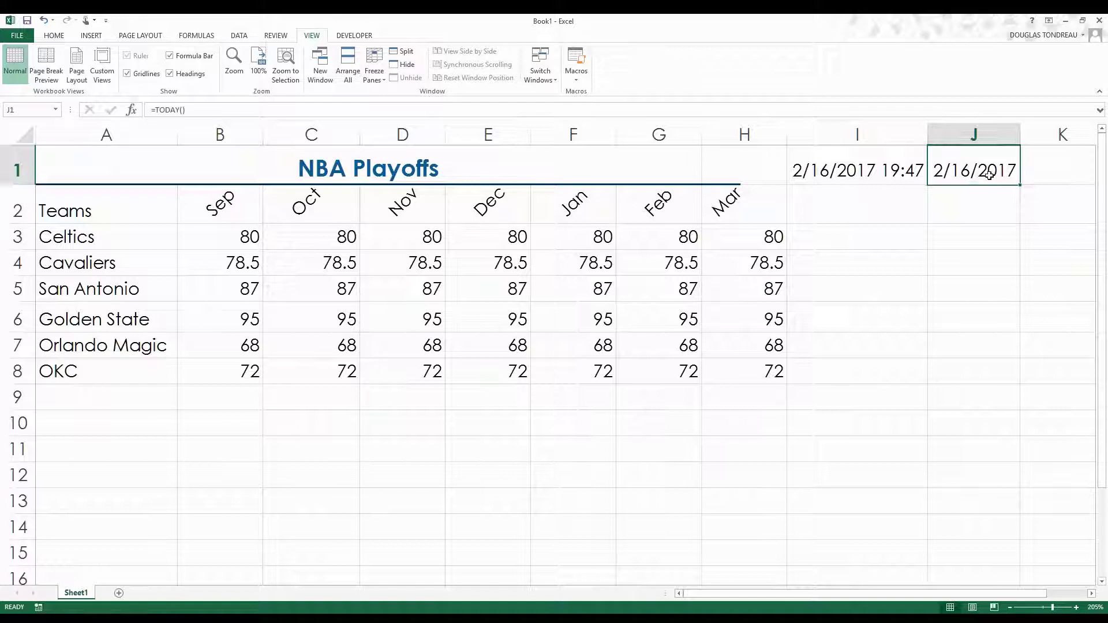
{"action": "left_click_drag", "start_coordinate": [982, 183], "coordinate": [874, 219]}
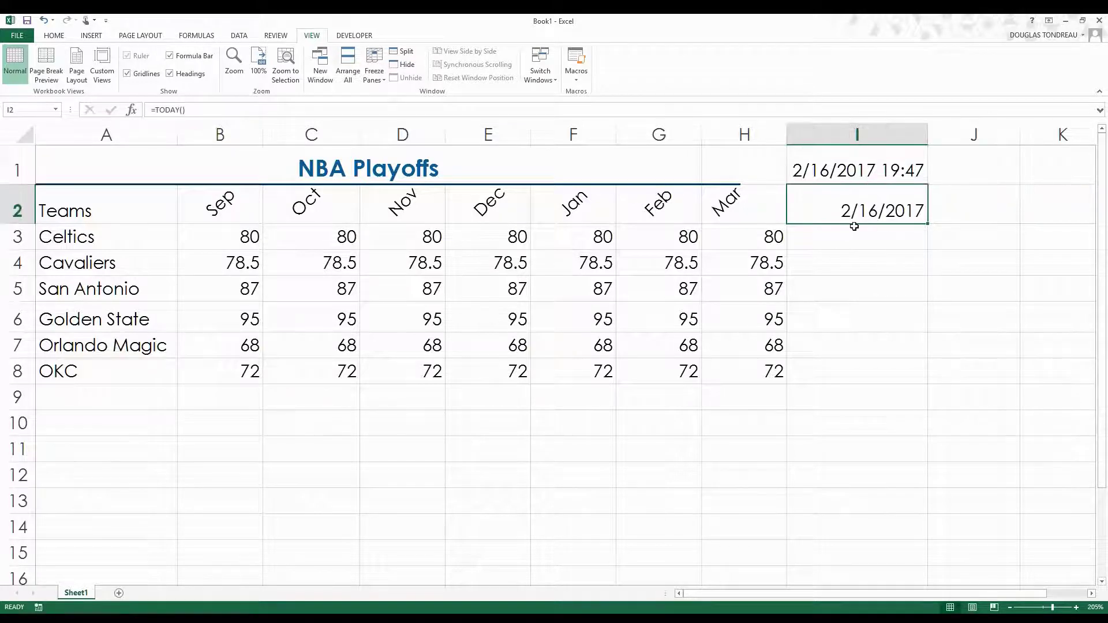
- Compare the NOW formula in I1 with the TODAY formula in I2
{"action": "left_click", "coordinate": [827, 257]}
{"action": "left_click", "coordinate": [833, 174]}
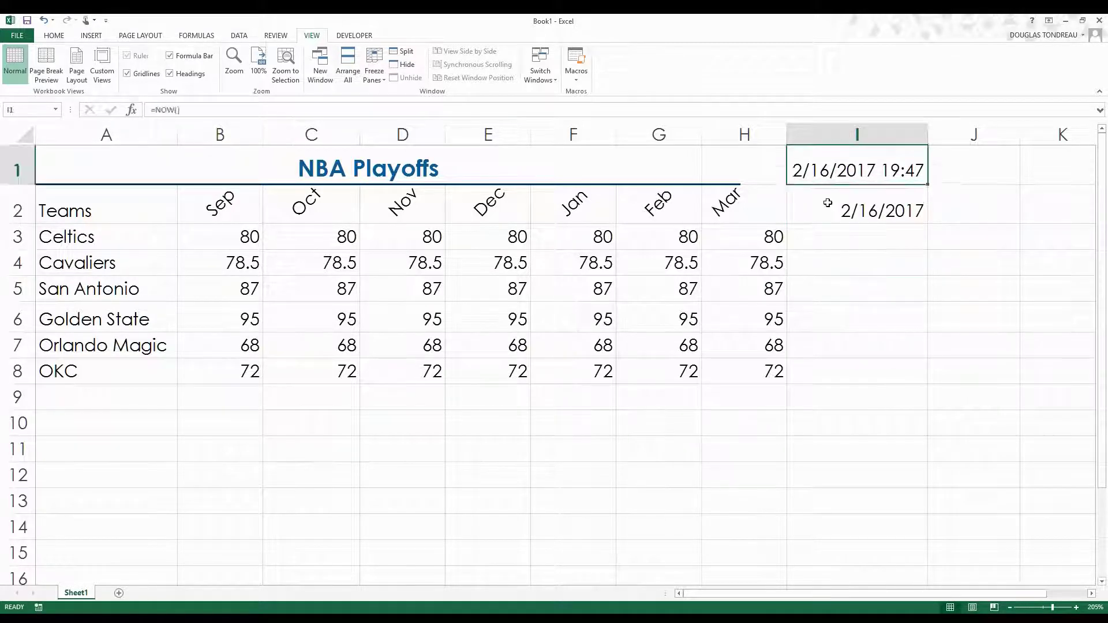
{"action": "left_click", "coordinate": [816, 207]}
{"action": "left_click", "coordinate": [817, 172]}
{"action": "left_click", "coordinate": [817, 213]}
{"action": "left_click", "coordinate": [816, 171]}
{"action": "left_click", "coordinate": [816, 201]}
{"action": "left_click", "coordinate": [791, 169]}
{"action": "left_click", "coordinate": [808, 197]}
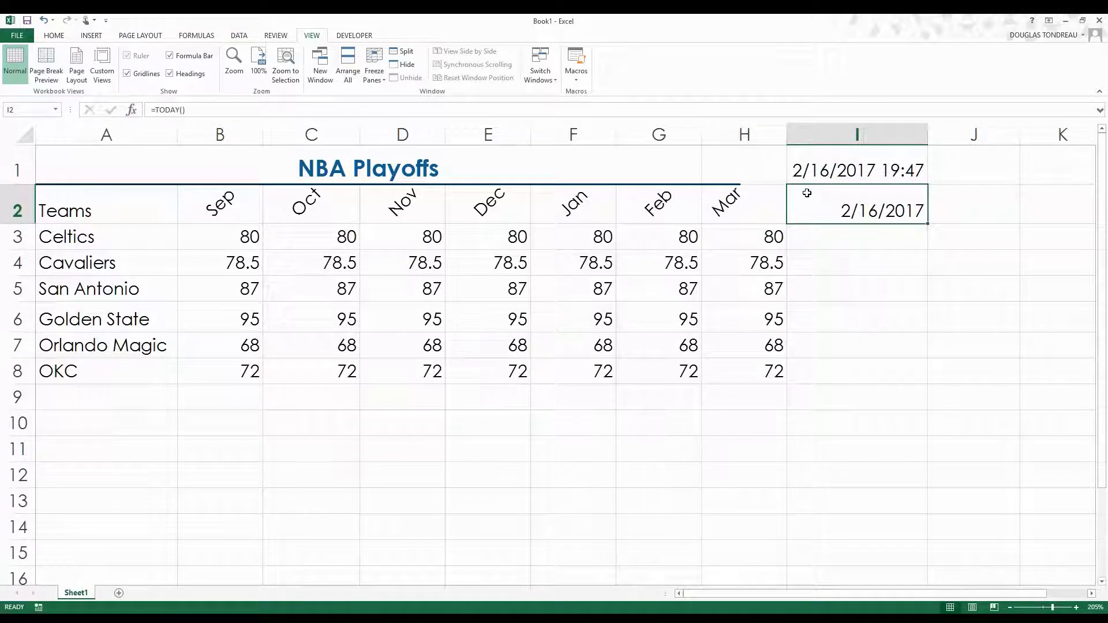
{"action": "key", "text": "ctrl+c"}
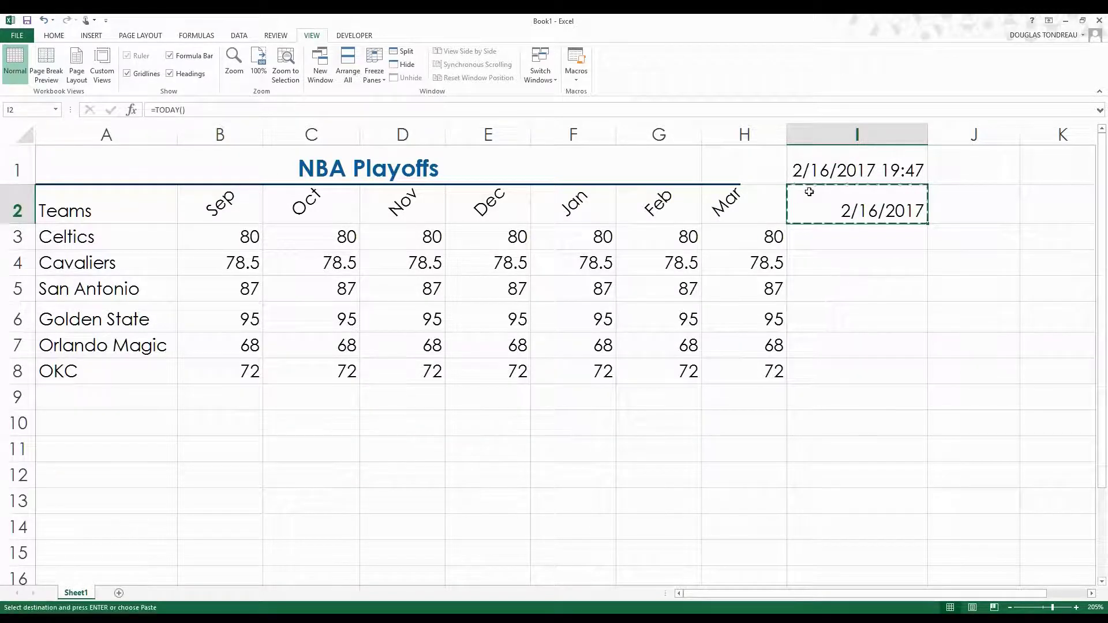
{"action": "key", "text": "Escape"}
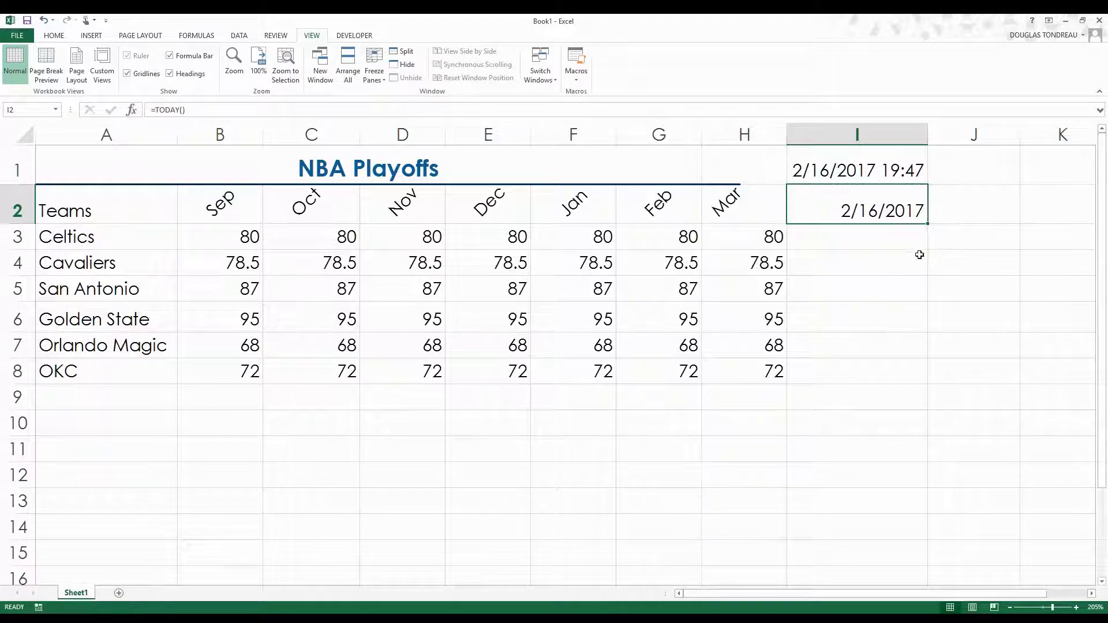
- Undo the NOW and TODAY entries, including the move to I2
{"action": "key", "text": "ctrl+z"}
{"action": "key", "text": "ctrl+z"}
{"action": "key", "text": "ctrl+z"}
{"action": "key", "text": "ctrl+z"}
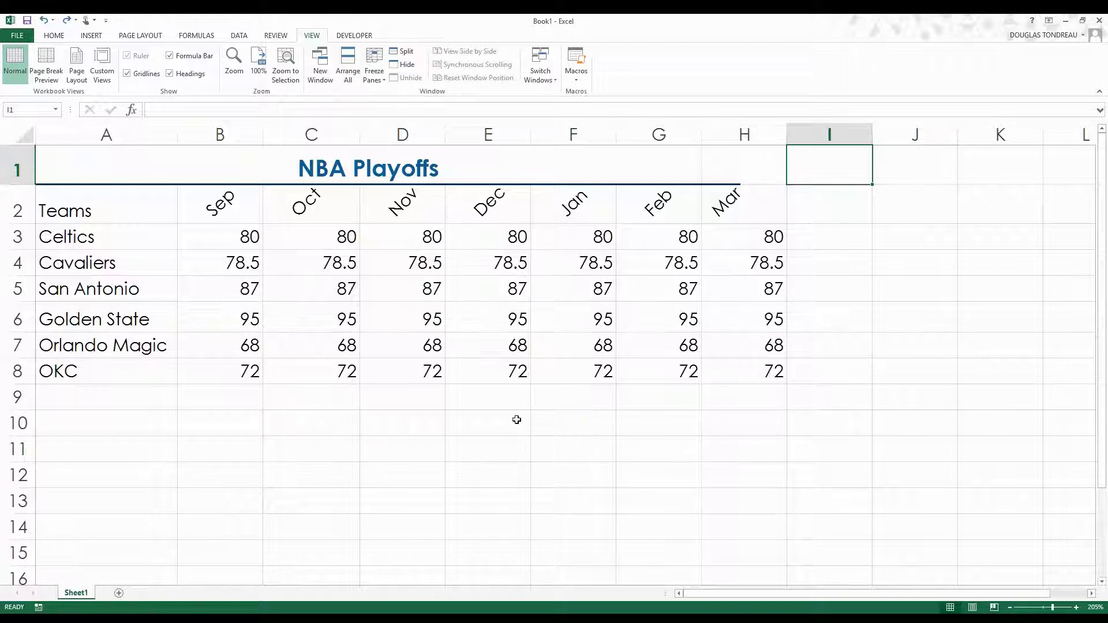
- Label the first two summary rows below the teams: Total in A10 and Average in A11
{"action": "left_click", "coordinate": [147, 402]}
{"action": "left_click", "coordinate": [131, 416]}
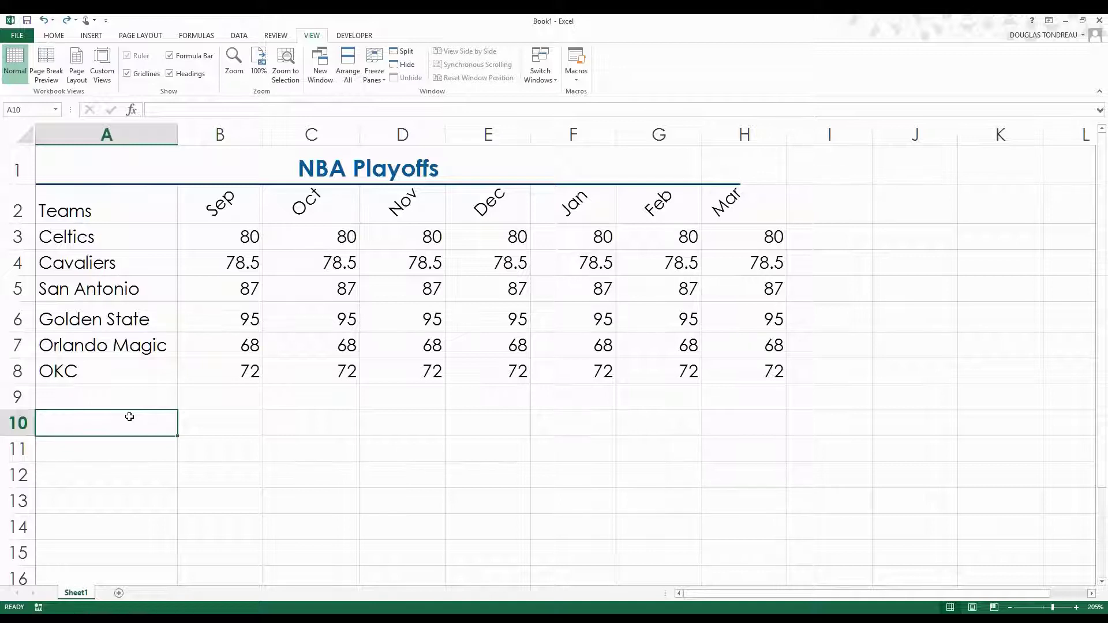
{"action": "type", "text": "T"}
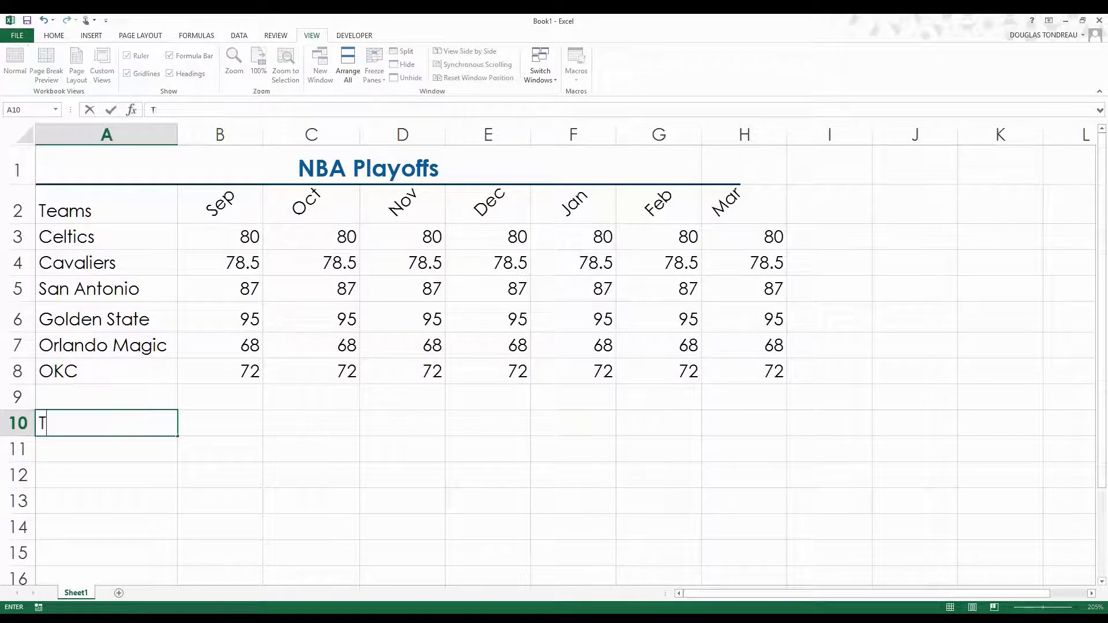
{"action": "type", "text": "otsl"}
{"action": "key", "text": "BackSpace"}
{"action": "type", "text": "al"}
{"action": "key", "text": "Return"}
{"action": "type", "text": "Av"}
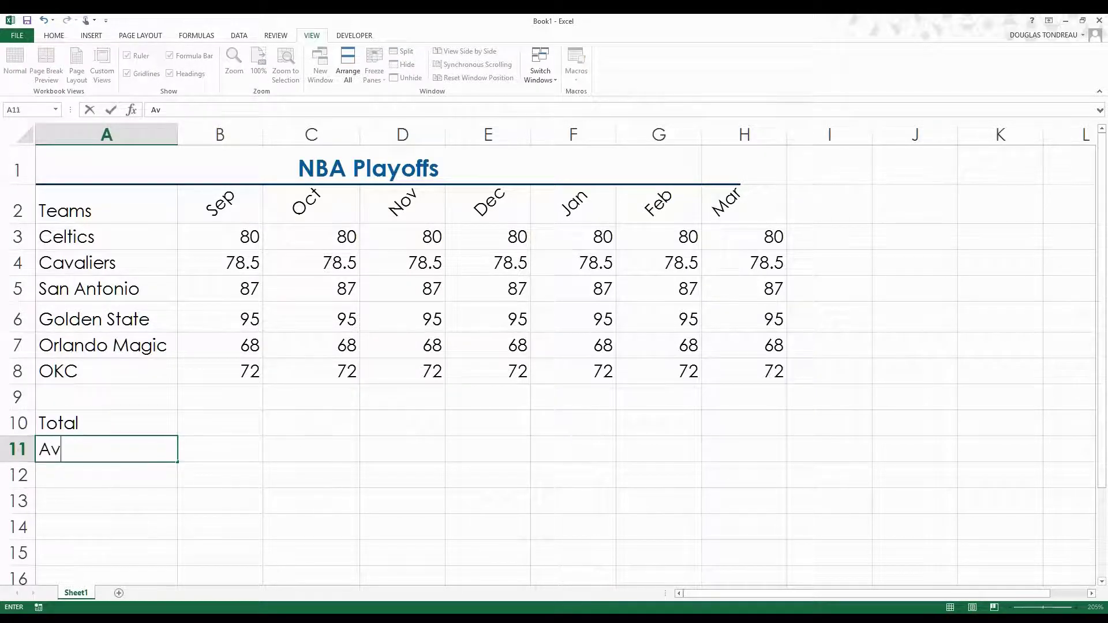
{"action": "type", "text": "erage"}
{"action": "key", "text": "Return"}
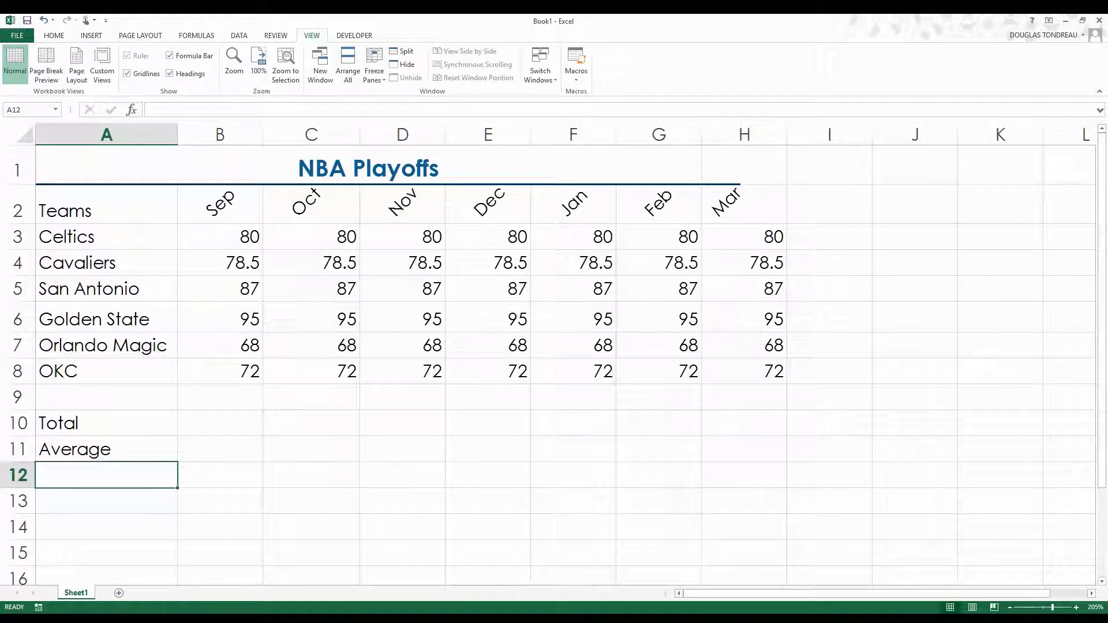
- Add the row labels Max in A12 and Min in A13
{"action": "type", "text": "Max"}
{"action": "key", "text": "Return"}
{"action": "type", "text": "MIn"}
{"action": "key", "text": "BackSpace"}
{"action": "key", "text": "BackSpace"}
{"action": "type", "text": "in"}
- Total the Sep column in B10 with =SUM(B3:B9) and fill the formula across to H10
{"action": "left_click", "coordinate": [212, 427]}
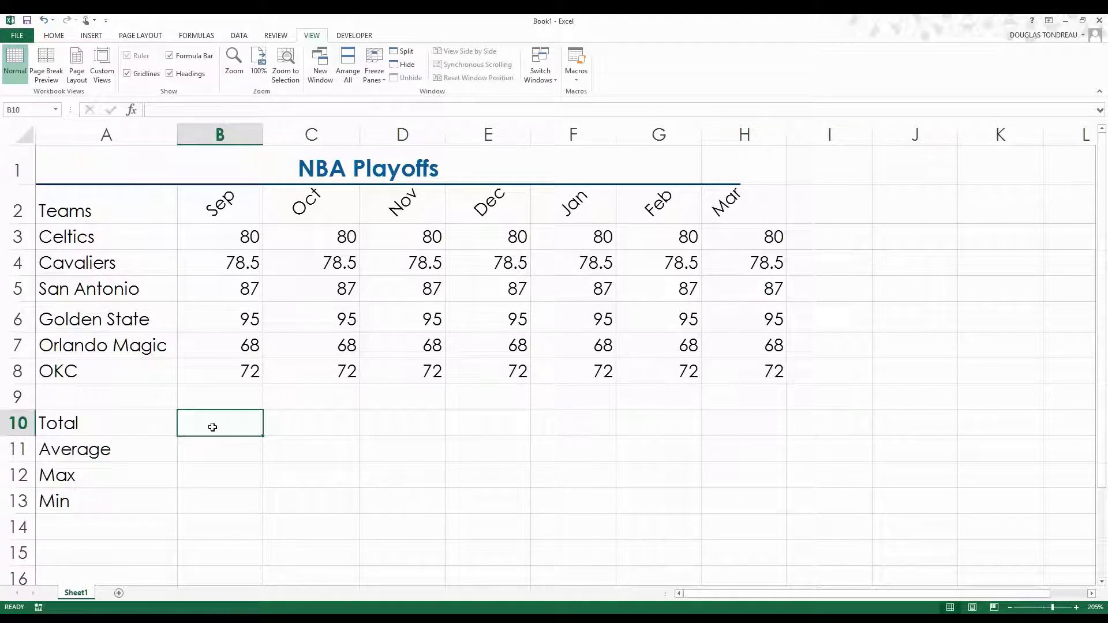
{"action": "key", "text": "alt+equal"}
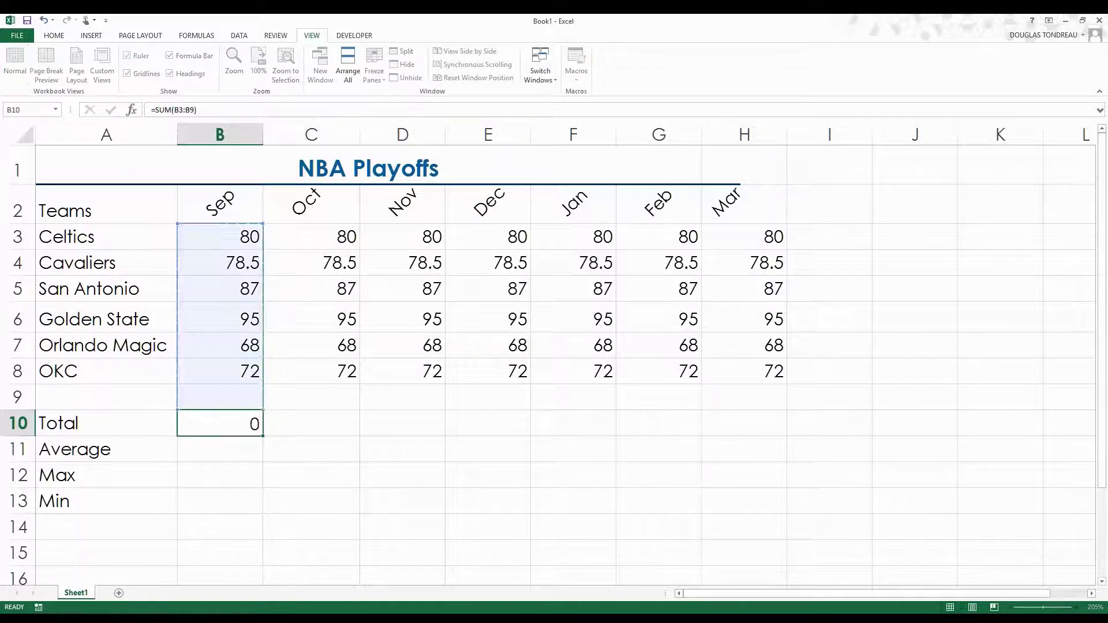
{"action": "key", "text": "Return"}
{"action": "left_click", "coordinate": [213, 425]}
{"action": "left_click_drag", "start_coordinate": [261, 435], "coordinate": [787, 434]}
- Average the Sep scores in B11 with the AVERAGE function over B3:B8 and fill the formula across to H11
{"action": "left_click", "coordinate": [247, 456]}
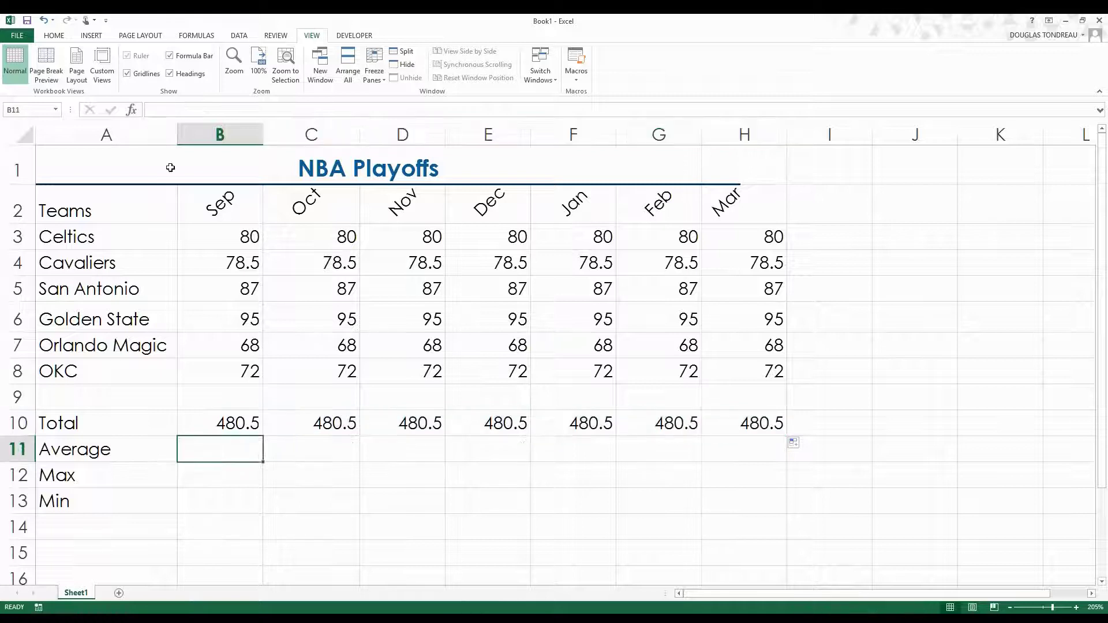
{"action": "left_click", "coordinate": [179, 108]}
{"action": "type", "text": "=aver"}
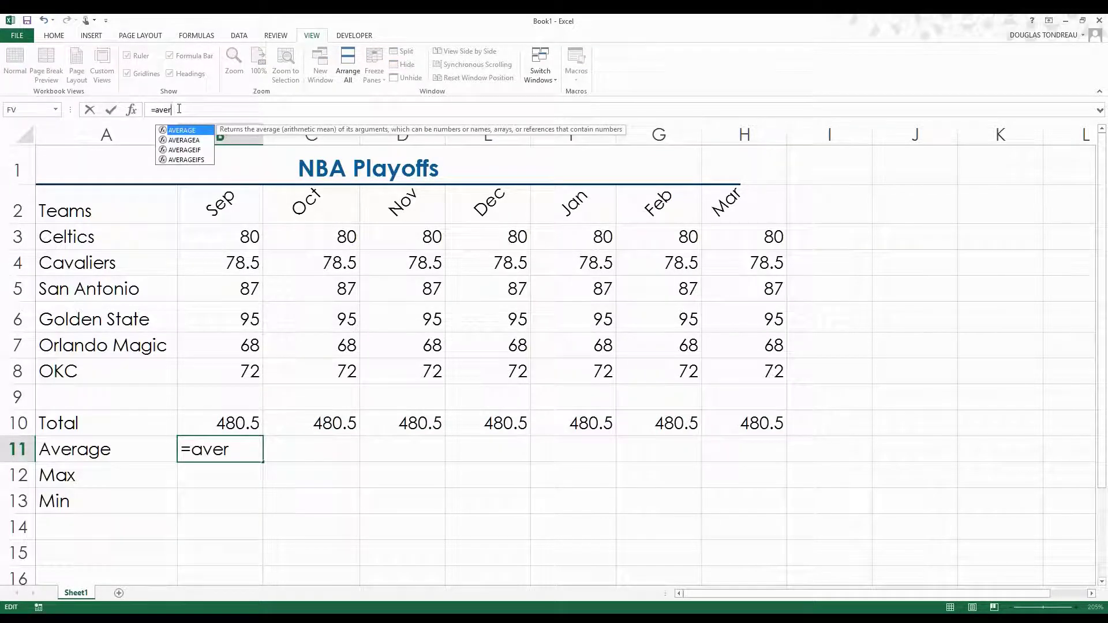
{"action": "key", "text": "Tab"}
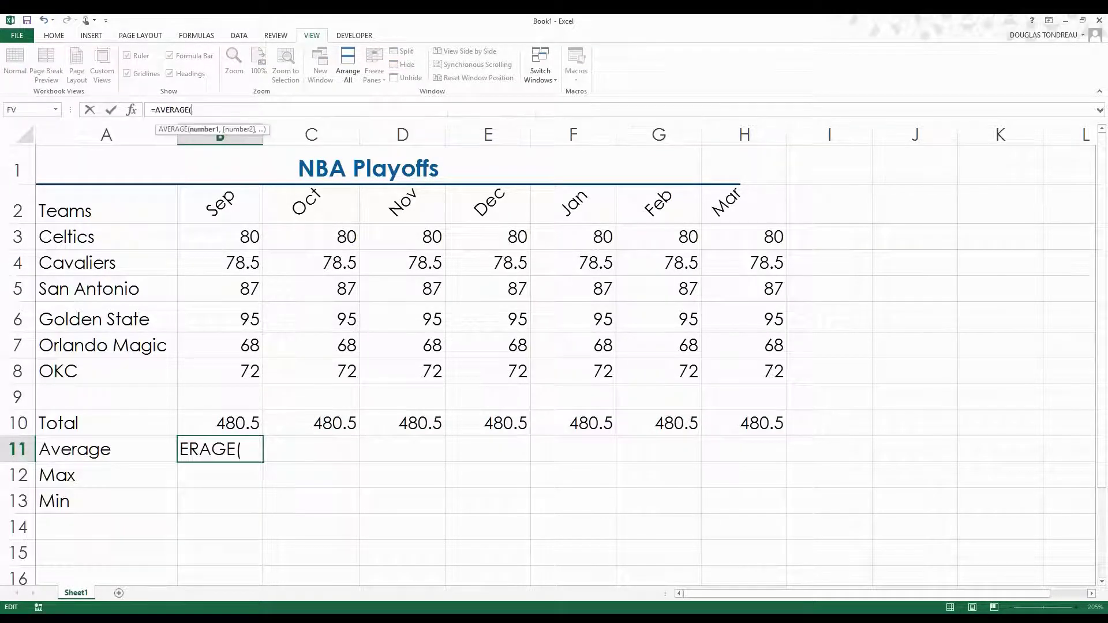
{"action": "left_click_drag", "start_coordinate": [218, 240], "coordinate": [225, 362]}
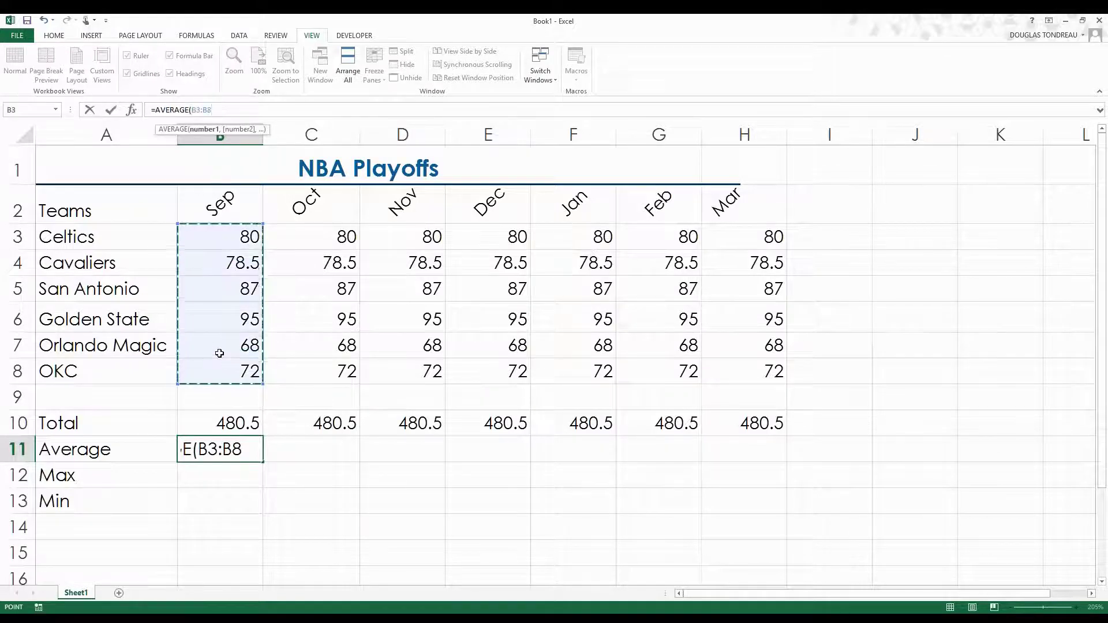
{"action": "key", "text": "Return"}
{"action": "left_click", "coordinate": [250, 448]}
{"action": "left_click_drag", "start_coordinate": [263, 462], "coordinate": [768, 462]}
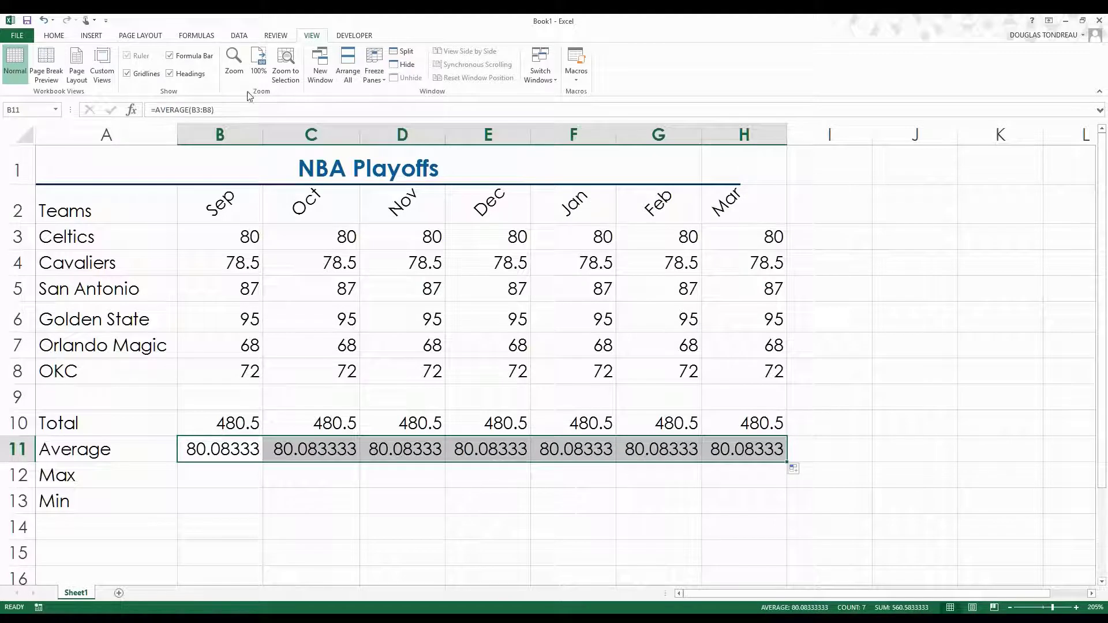
- Format the averages in B11:H11 to show two decimal places
{"action": "left_click", "coordinate": [55, 35]}
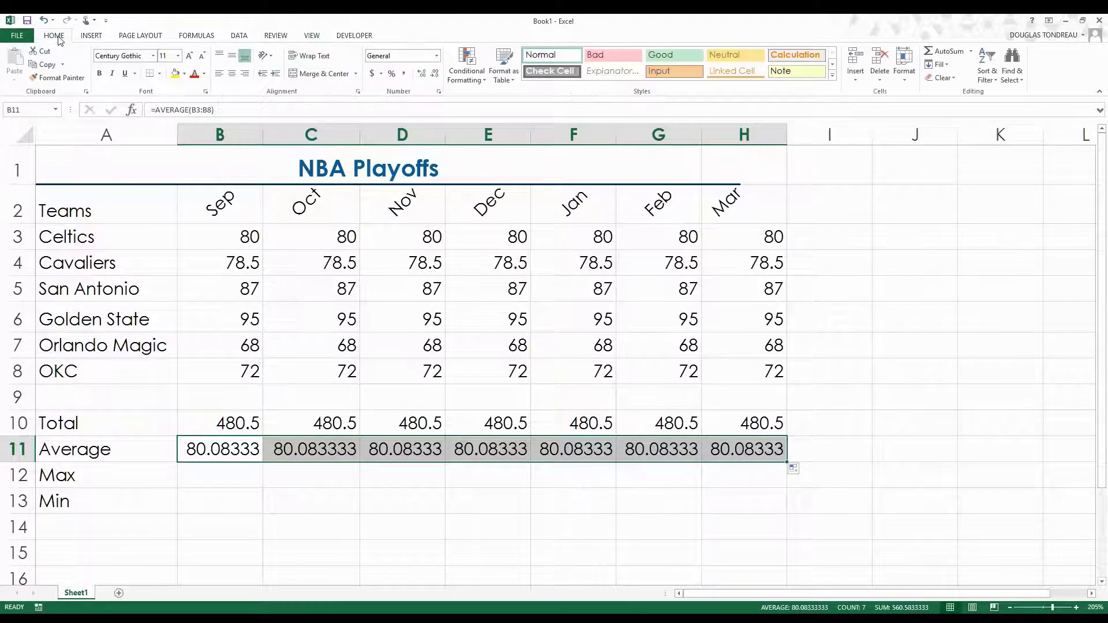
{"action": "left_click", "coordinate": [422, 74]}
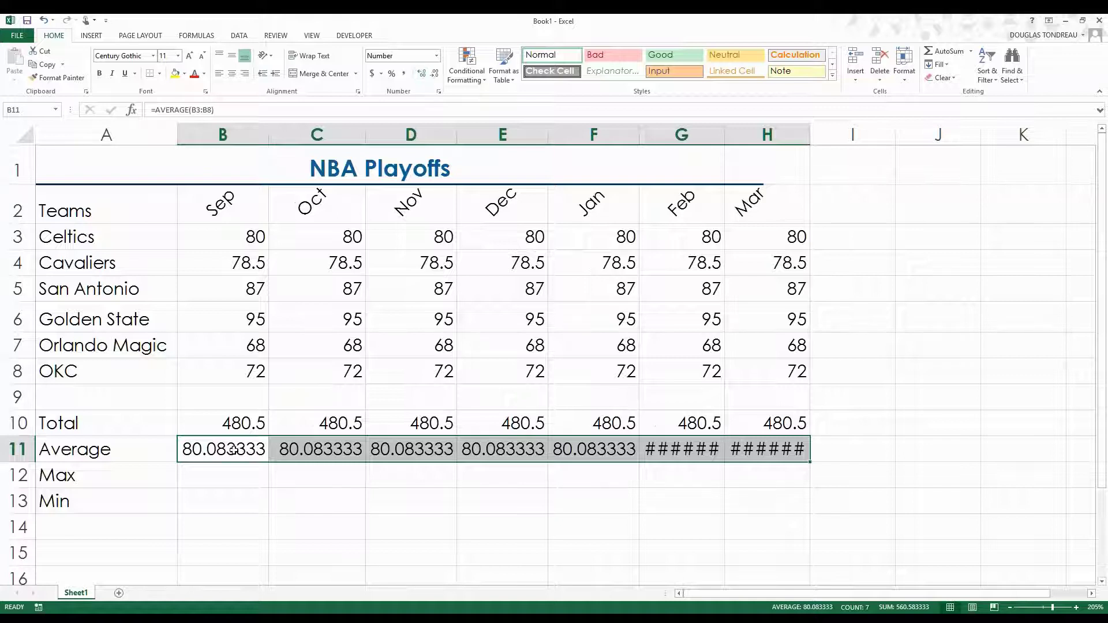
{"action": "left_click", "coordinate": [435, 74]}
{"action": "left_click", "coordinate": [435, 74]}
{"action": "left_click", "coordinate": [434, 73]}
{"action": "left_click", "coordinate": [434, 74]}
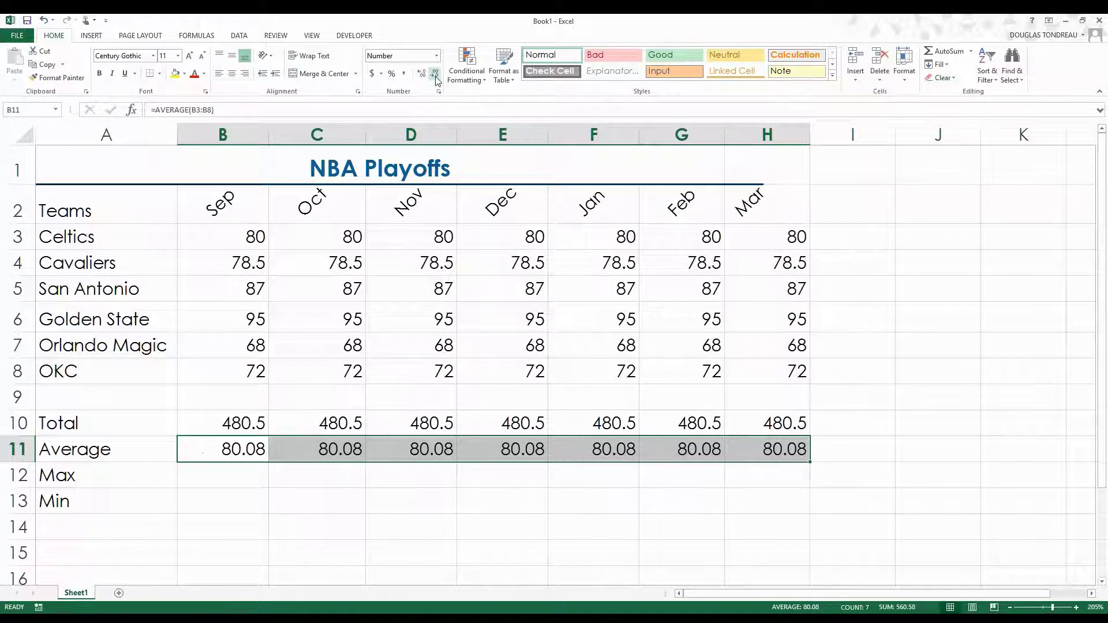
- Find the highest Sep score in B12 with the MAX function over B3:B8
{"action": "left_click", "coordinate": [225, 467]}
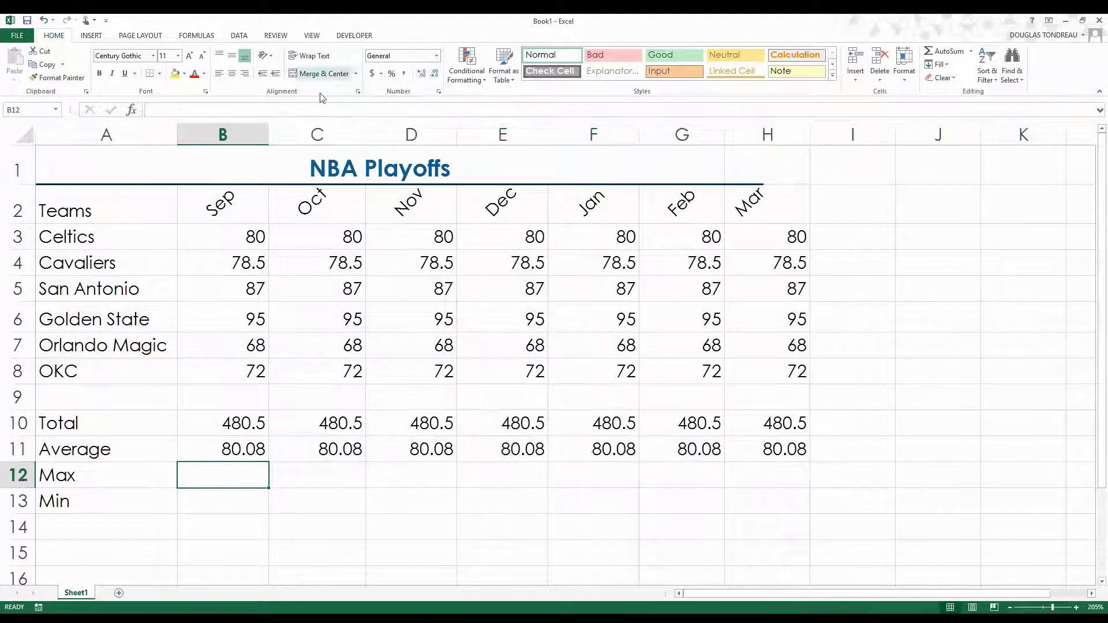
{"action": "left_click", "coordinate": [301, 110]}
{"action": "type", "text": "=max"}
{"action": "key", "text": "Tab"}
{"action": "left_click_drag", "start_coordinate": [242, 231], "coordinate": [247, 371]}
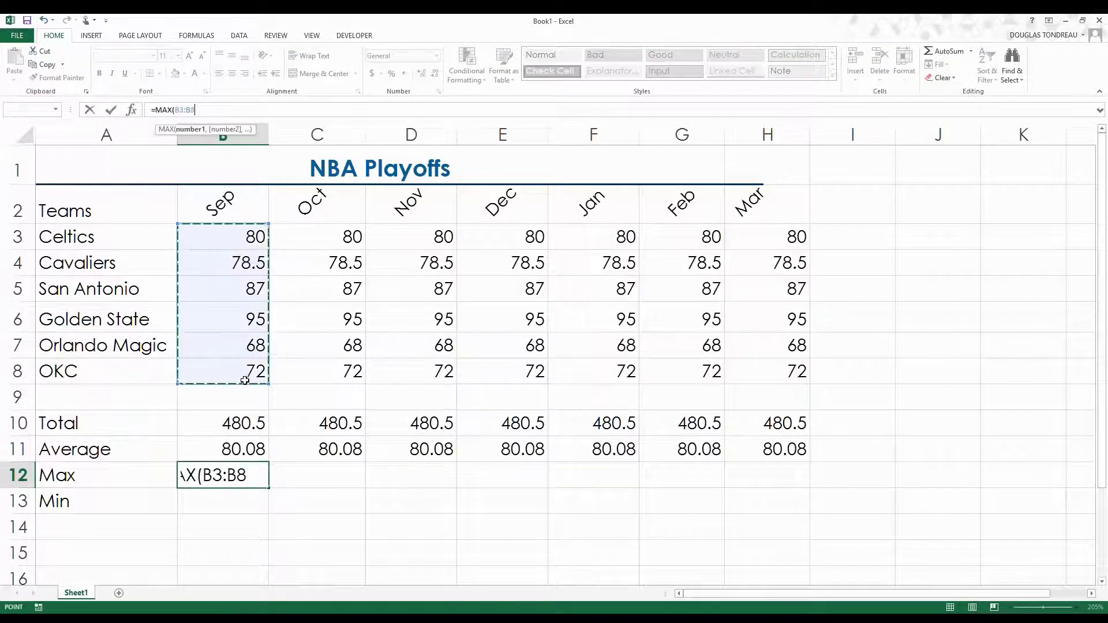
{"action": "key", "text": "Return"}
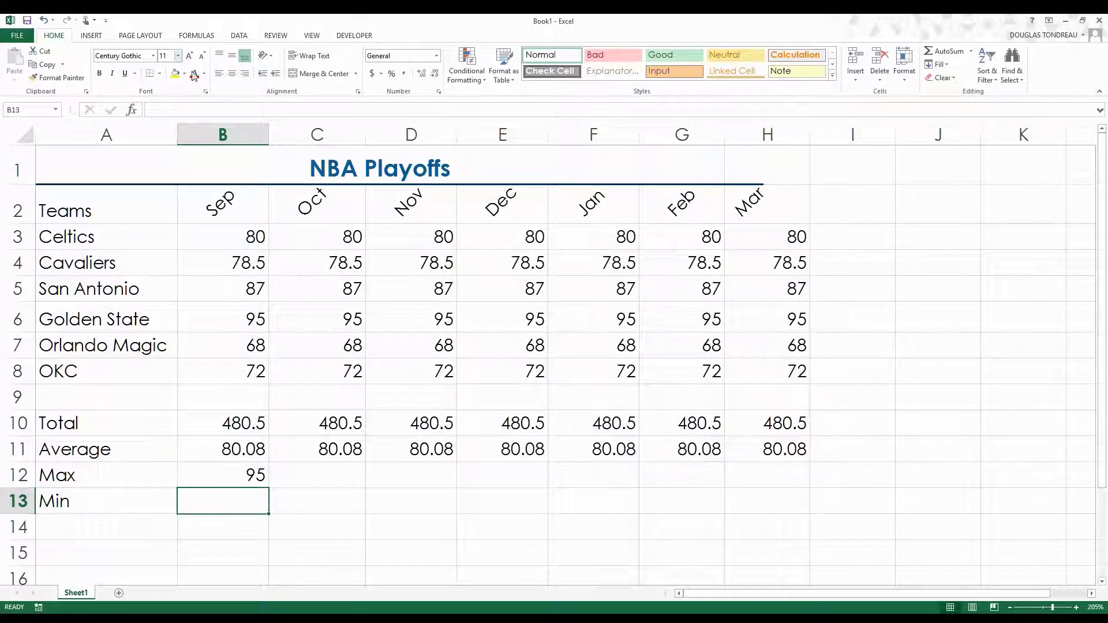
- Find the lowest Sep score in B13 with the MIN function over B3:B8
{"action": "left_click", "coordinate": [205, 108]}
{"action": "type", "text": "=min"}
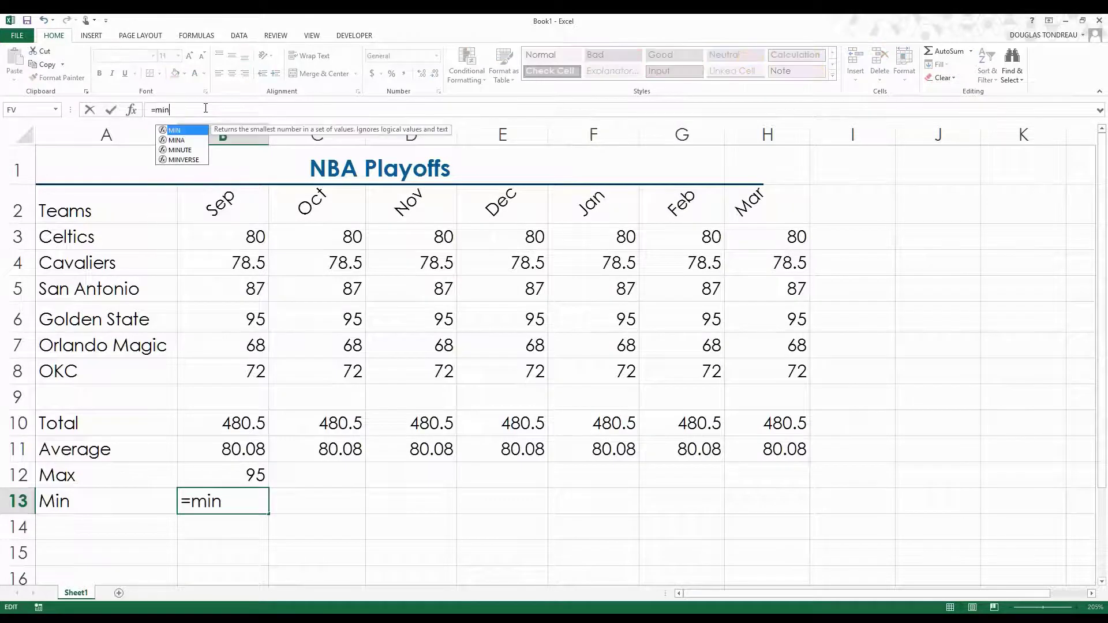
{"action": "key", "text": "Tab"}
{"action": "left_click_drag", "start_coordinate": [231, 232], "coordinate": [236, 372]}
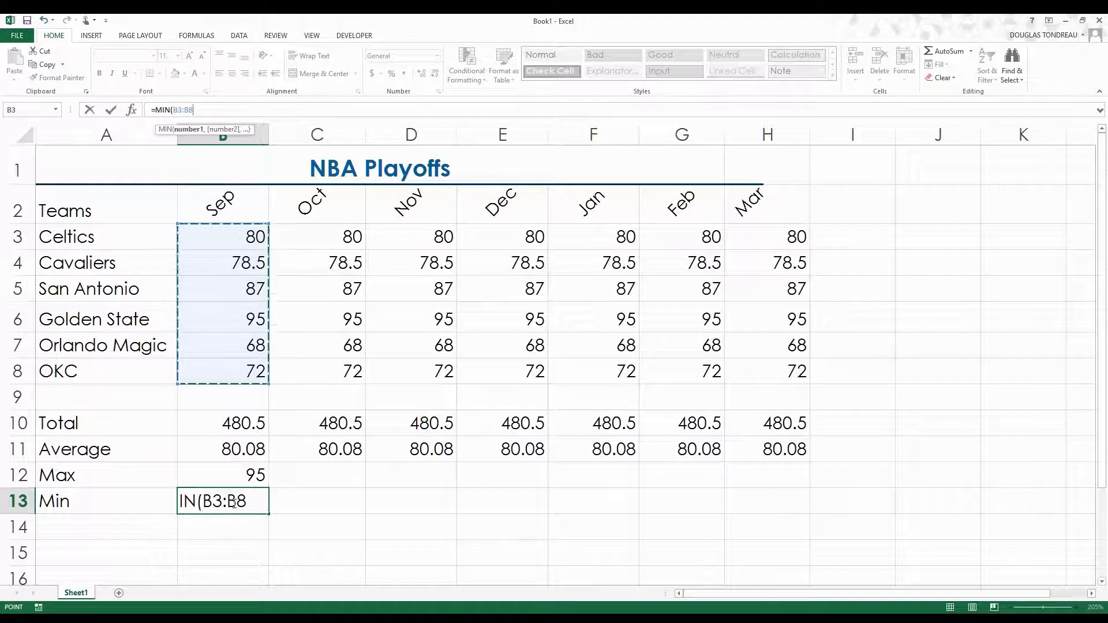
{"action": "key", "text": "Return"}
- Fill the MIN formula from B13 across to H13 and the MAX formula from B12 across to H12
{"action": "left_click", "coordinate": [240, 505]}
{"action": "left_click_drag", "start_coordinate": [269, 513], "coordinate": [806, 511]}
{"action": "left_click_drag", "start_coordinate": [231, 456], "coordinate": [806, 485]}
{"action": "left_click", "coordinate": [258, 484]}
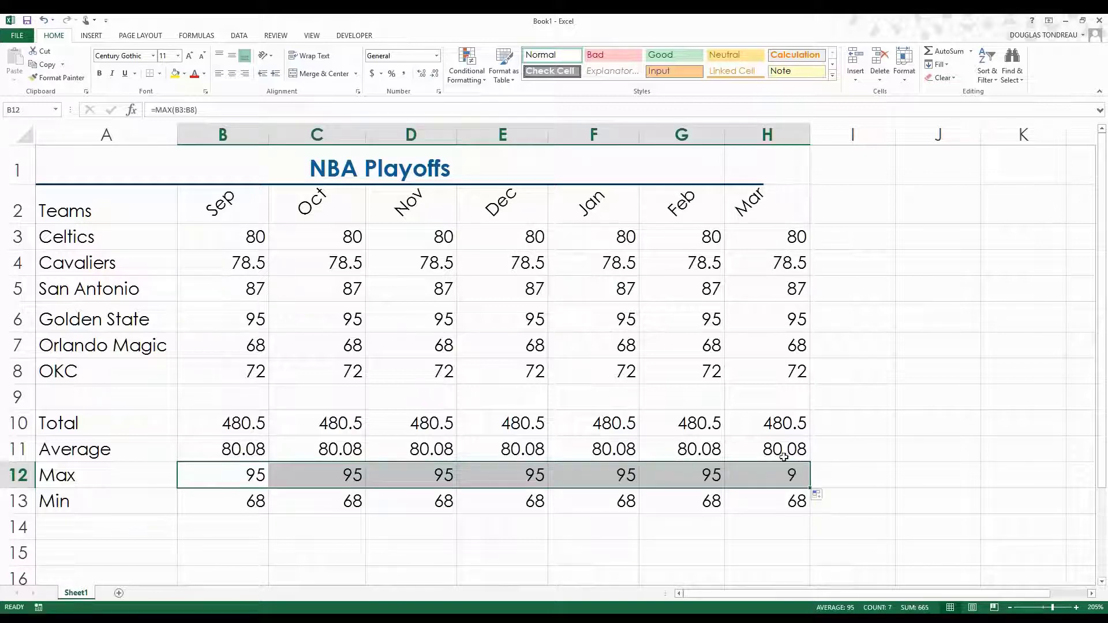
- Try moving the Average label from A11 to I9, and undo the move
{"action": "left_click", "coordinate": [76, 457]}
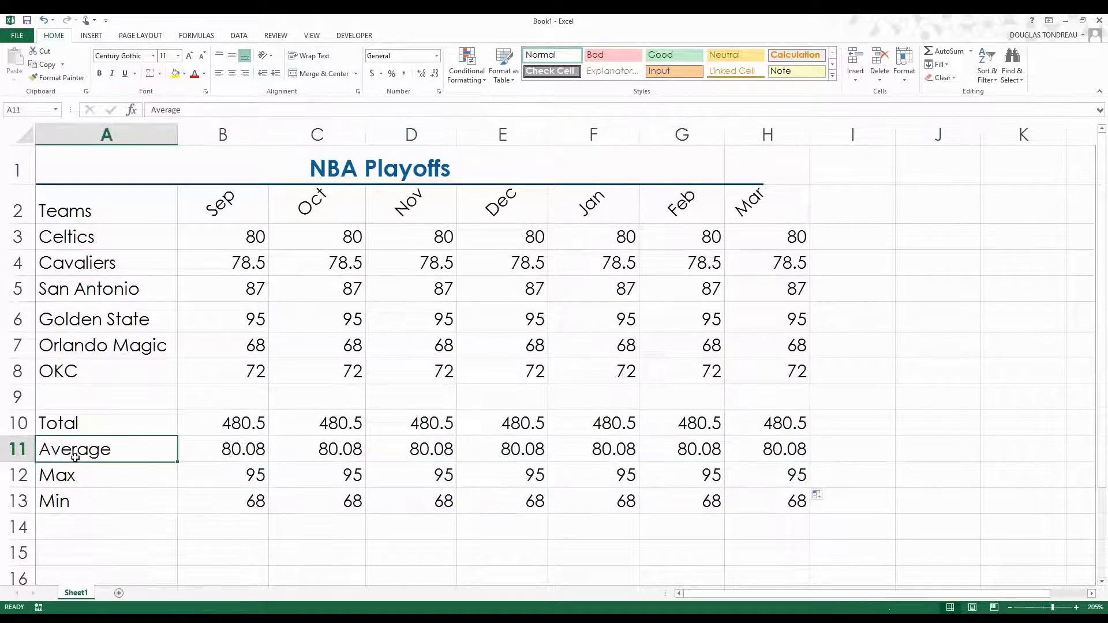
{"action": "left_click", "coordinate": [347, 523]}
{"action": "left_click_drag", "start_coordinate": [116, 451], "coordinate": [377, 451]}
{"action": "left_click", "coordinate": [220, 455]}
{"action": "left_click", "coordinate": [105, 456]}
{"action": "left_click_drag", "start_coordinate": [107, 463], "coordinate": [863, 417]}
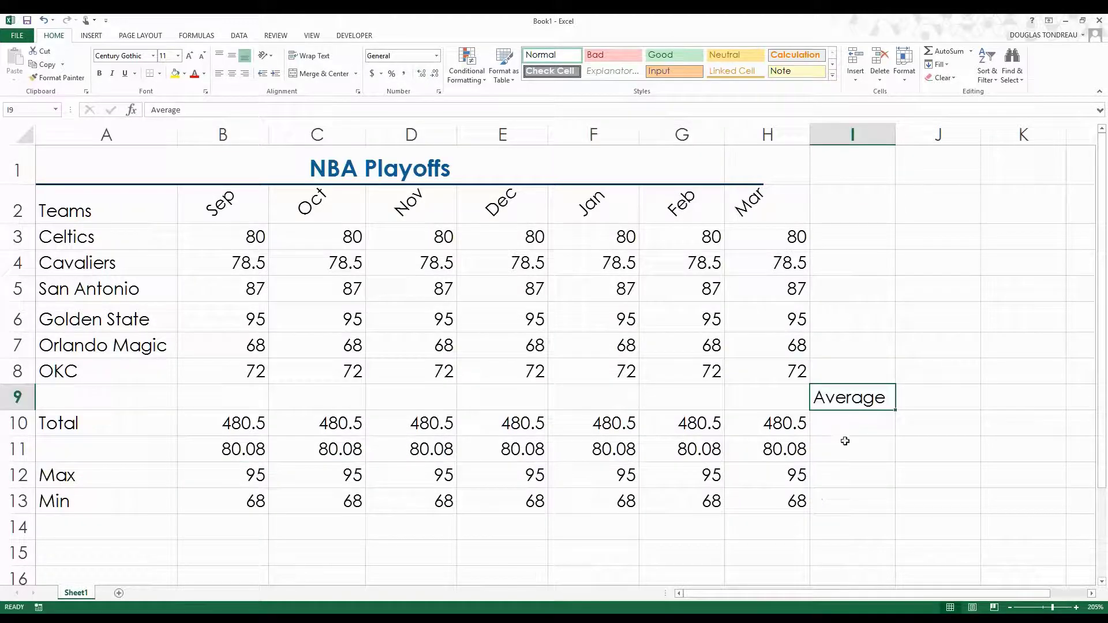
{"action": "left_click_drag", "start_coordinate": [228, 454], "coordinate": [923, 398]}
{"action": "left_click", "coordinate": [920, 398]}
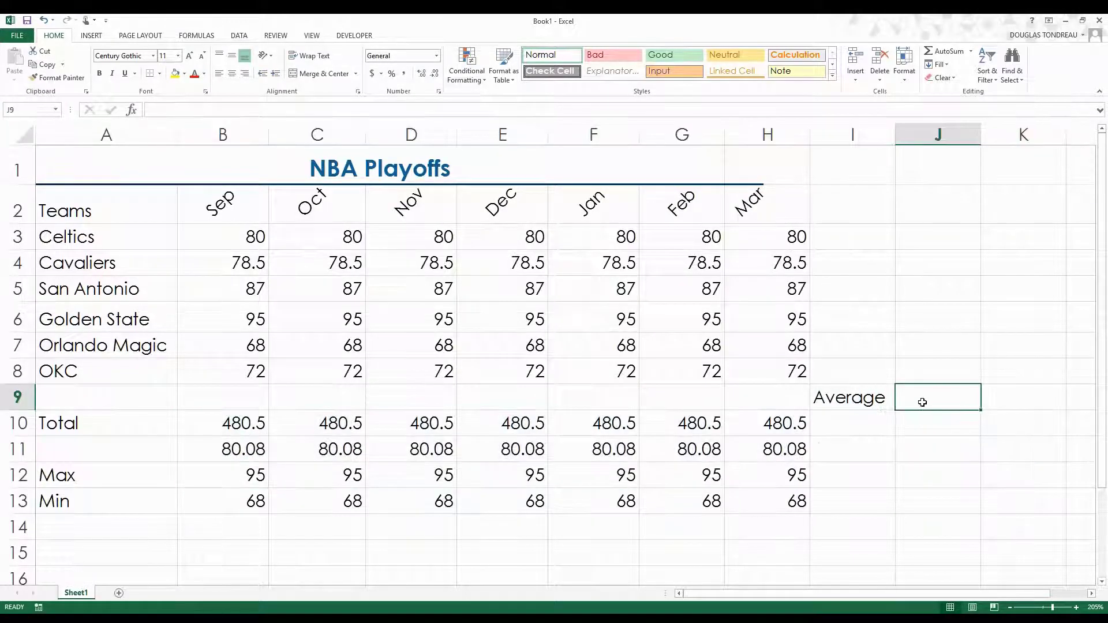
{"action": "key", "text": "ctrl+z"}
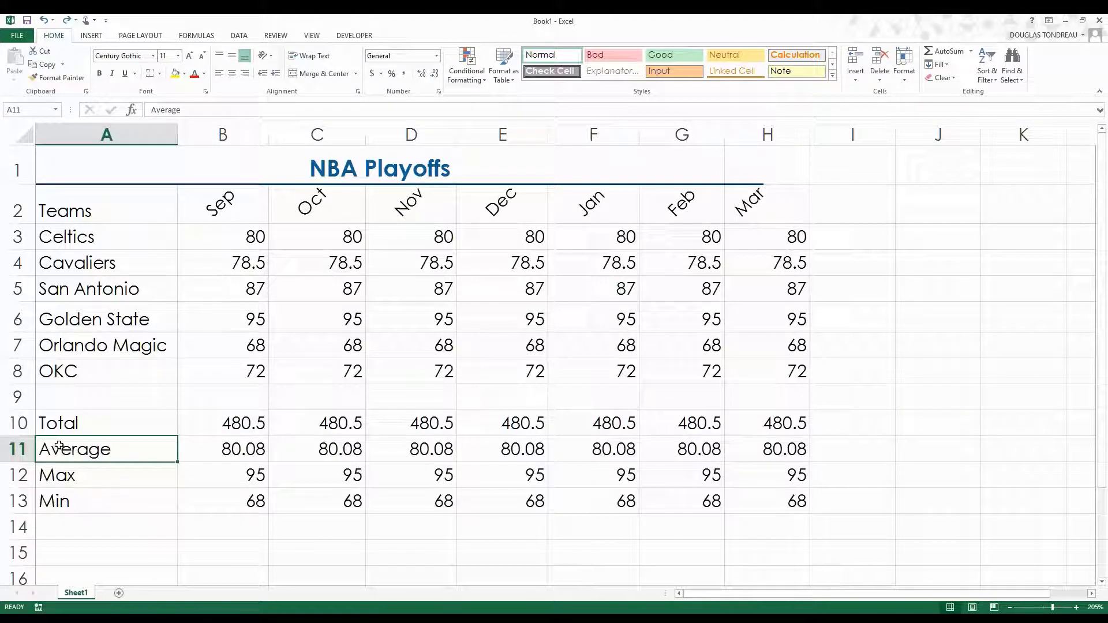
- Apply the Total cell style to the summary rows A10:H13 and remove bold from the figures in B10:H13
{"action": "mouse_move", "coordinate": [51, 426]}
{"action": "left_mouse_down"}
{"action": "mouse_move", "coordinate": [670, 530]}
{"action": "mouse_move", "coordinate": [750, 512]}
{"action": "mouse_move", "coordinate": [816, 522]}
{"action": "left_mouse_up"}
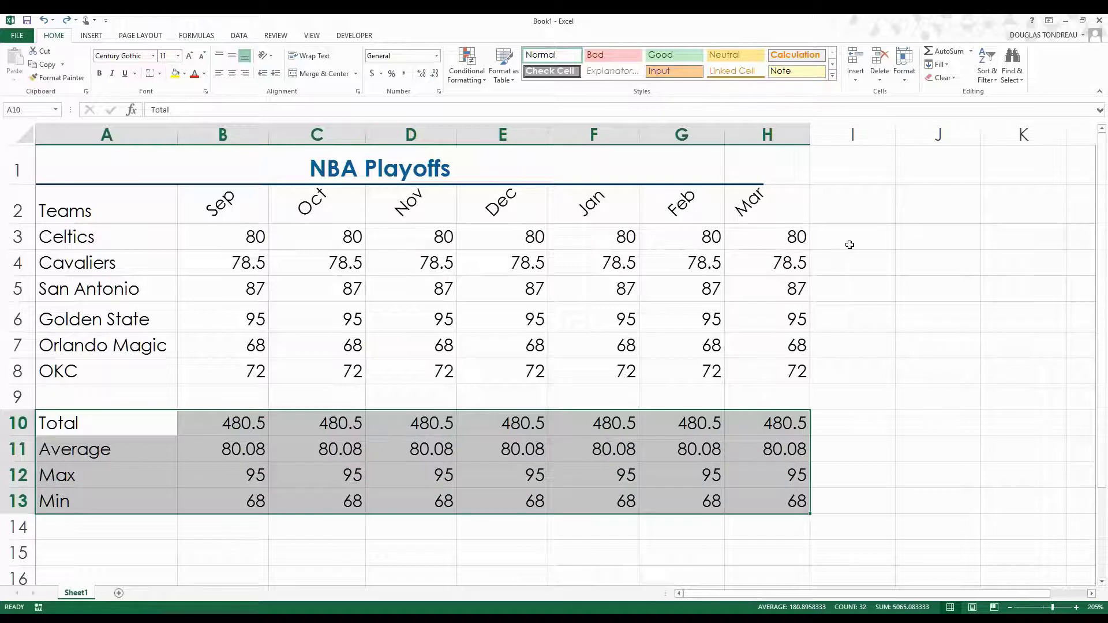
{"action": "left_click", "coordinate": [833, 75]}
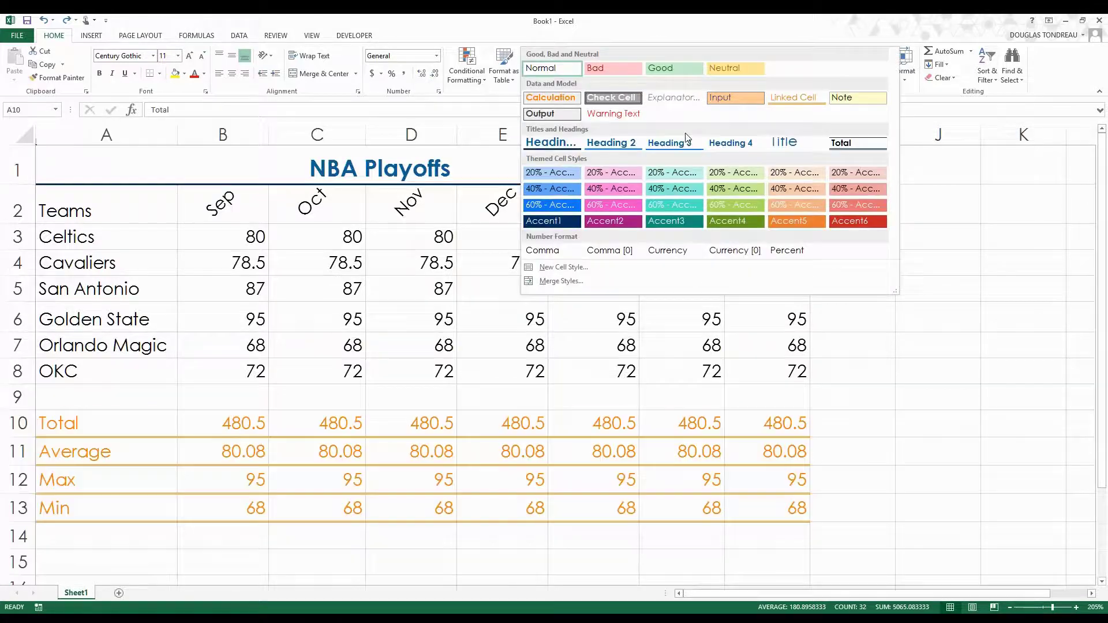
{"action": "left_click", "coordinate": [844, 143]}
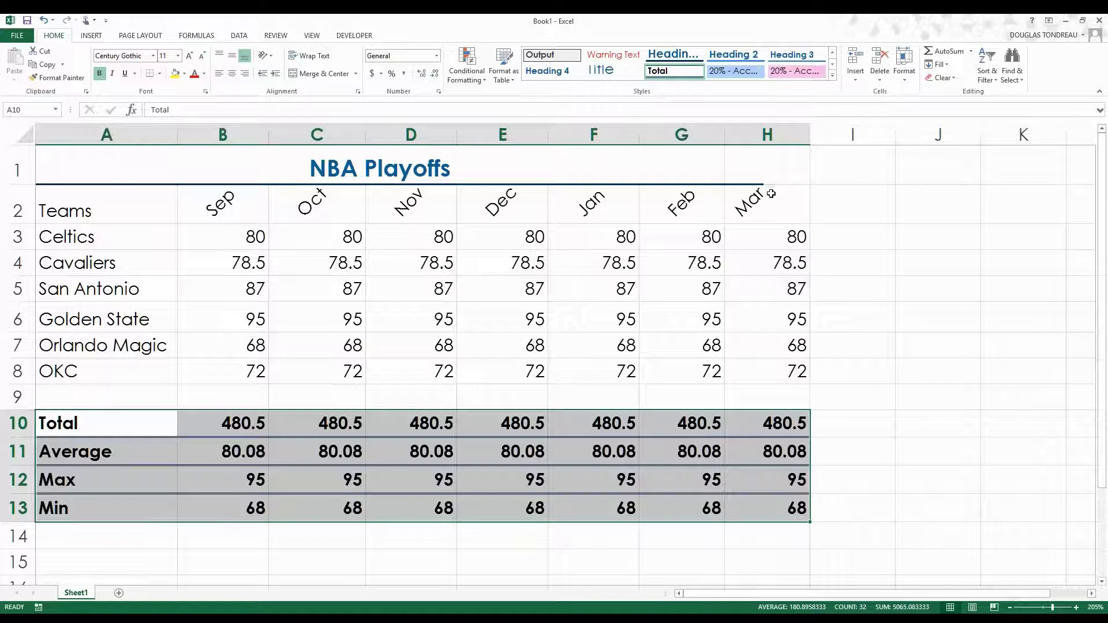
{"action": "left_click", "coordinate": [625, 538]}
{"action": "left_click_drag", "start_coordinate": [245, 424], "coordinate": [770, 516]}
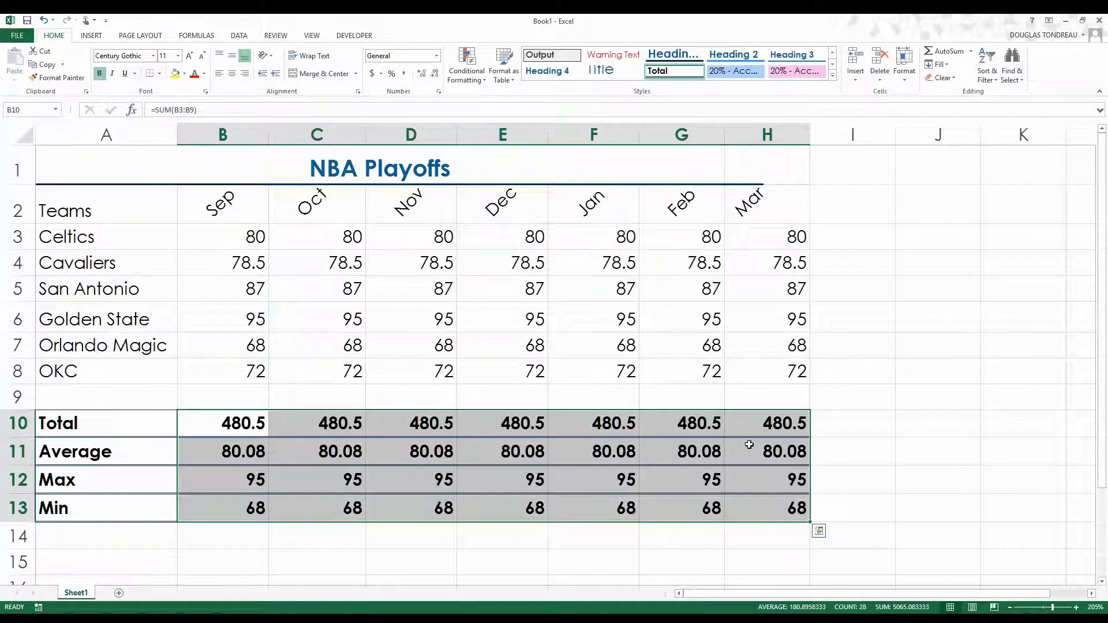
{"action": "left_click", "coordinate": [105, 77]}
{"action": "left_click", "coordinate": [505, 502]}
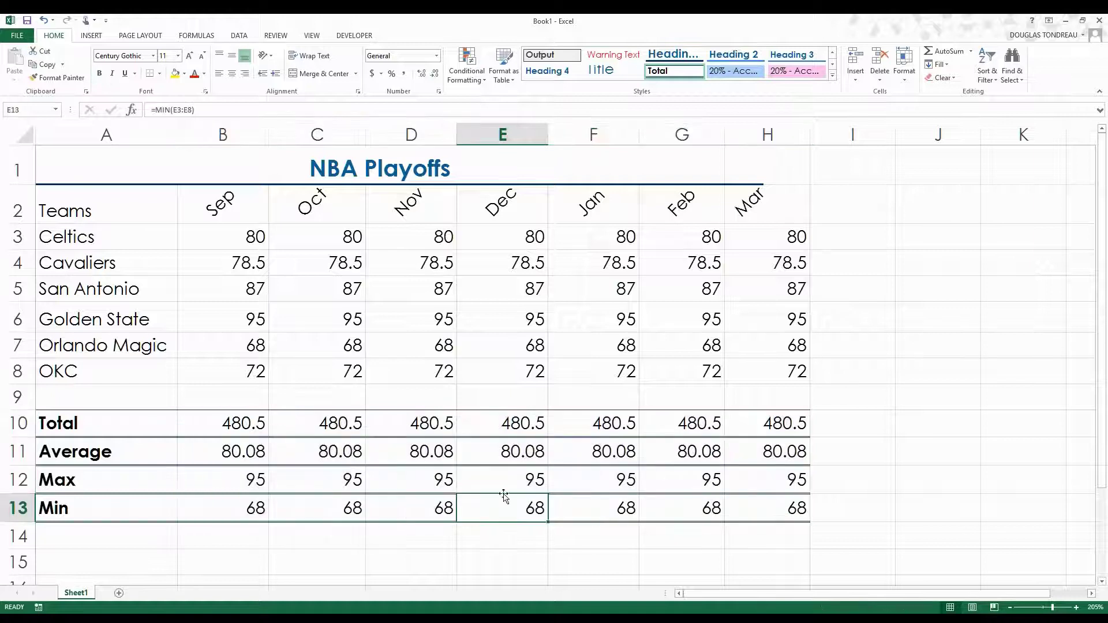
- Make the Teams heading and the team names in A2:A8 bold
{"action": "left_click_drag", "start_coordinate": [104, 206], "coordinate": [107, 360]}
{"action": "key", "text": "ctrl+b"}
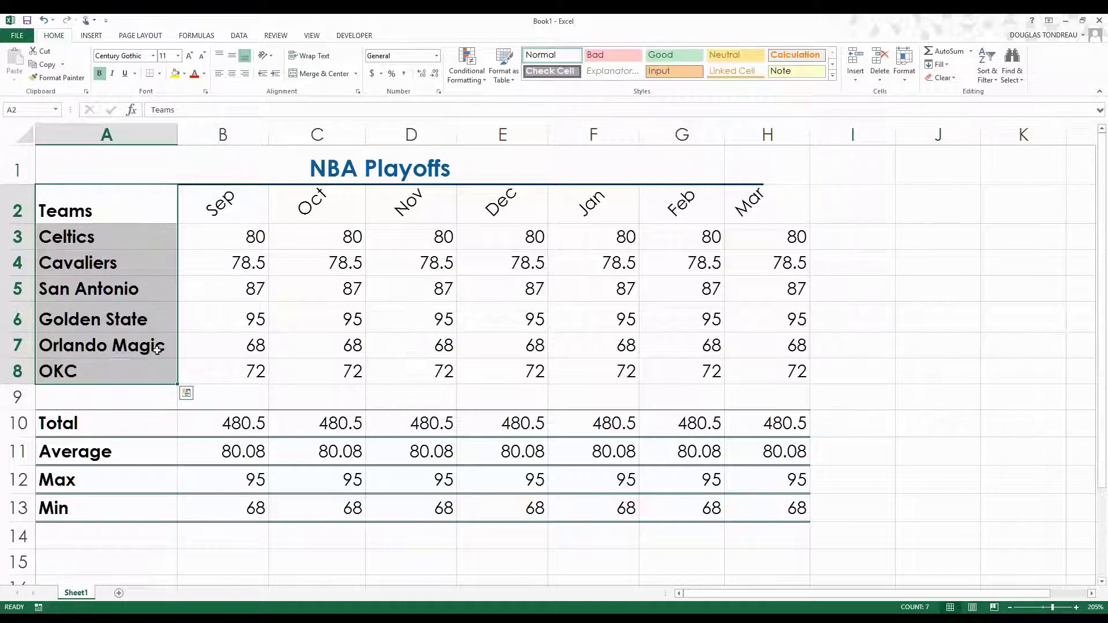
{"action": "left_click", "coordinate": [199, 346]}
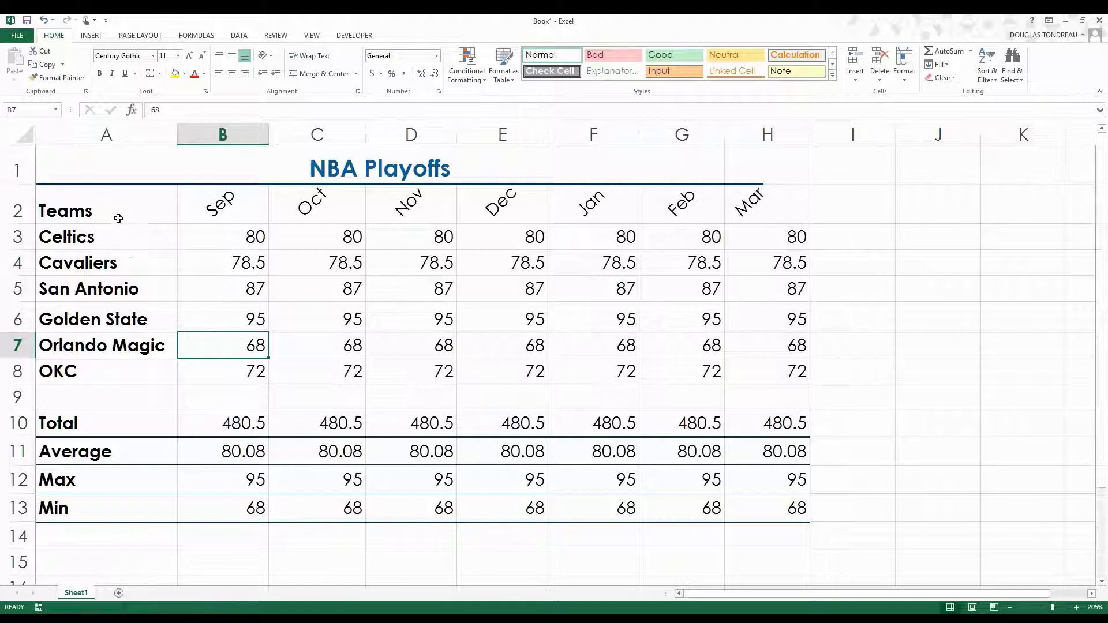
- Move the block A3:H13 down one row and enter All-Star in the freed cell A3
{"action": "left_click_drag", "start_coordinate": [136, 236], "coordinate": [796, 539]}
{"action": "left_click", "coordinate": [104, 241]}
{"action": "type", "text": "All-Star"}
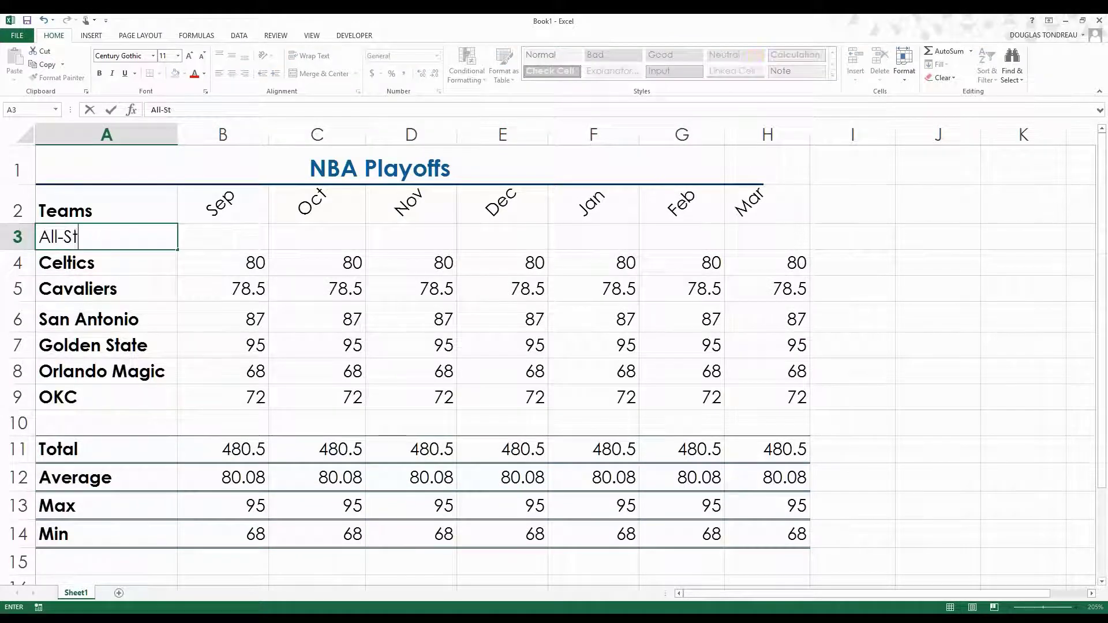
{"action": "left_click", "coordinate": [189, 308]}
- Enter 100 as the All-Star score in B3 and fill it across to H3
{"action": "left_click", "coordinate": [214, 234]}
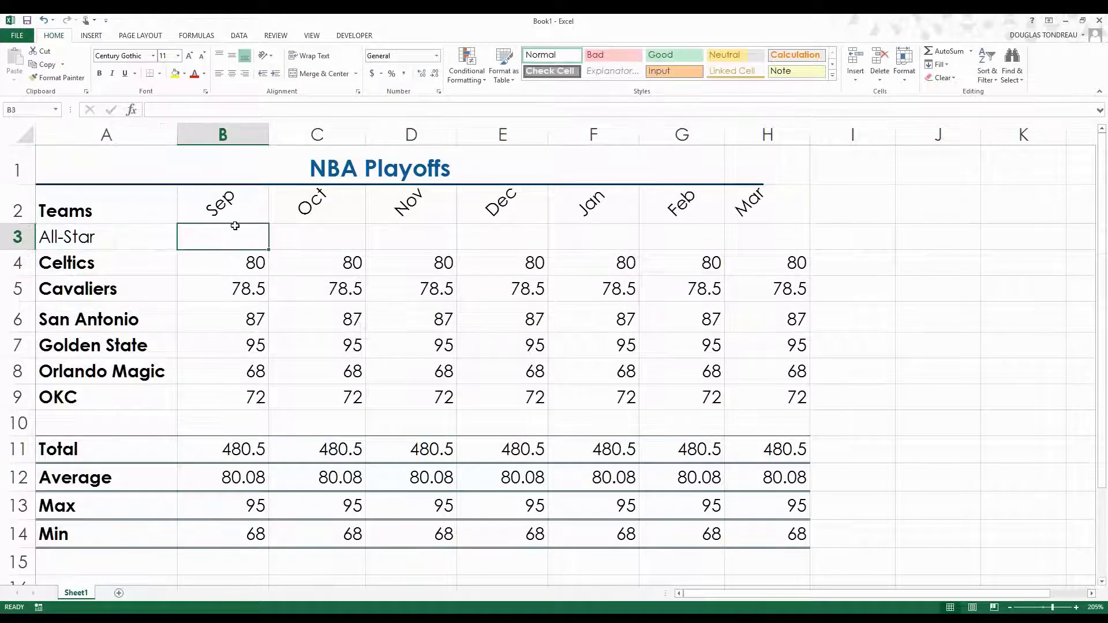
{"action": "type", "text": "100"}
{"action": "left_click", "coordinate": [223, 319]}
{"action": "left_click", "coordinate": [261, 243]}
{"action": "left_click_drag", "start_coordinate": [261, 243], "coordinate": [789, 241]}
{"action": "left_click", "coordinate": [687, 289]}
- Make the All-Star label in A3 bold
{"action": "left_click", "coordinate": [69, 233]}
{"action": "key", "text": "ctrl+b"}
{"action": "left_click", "coordinate": [164, 292]}
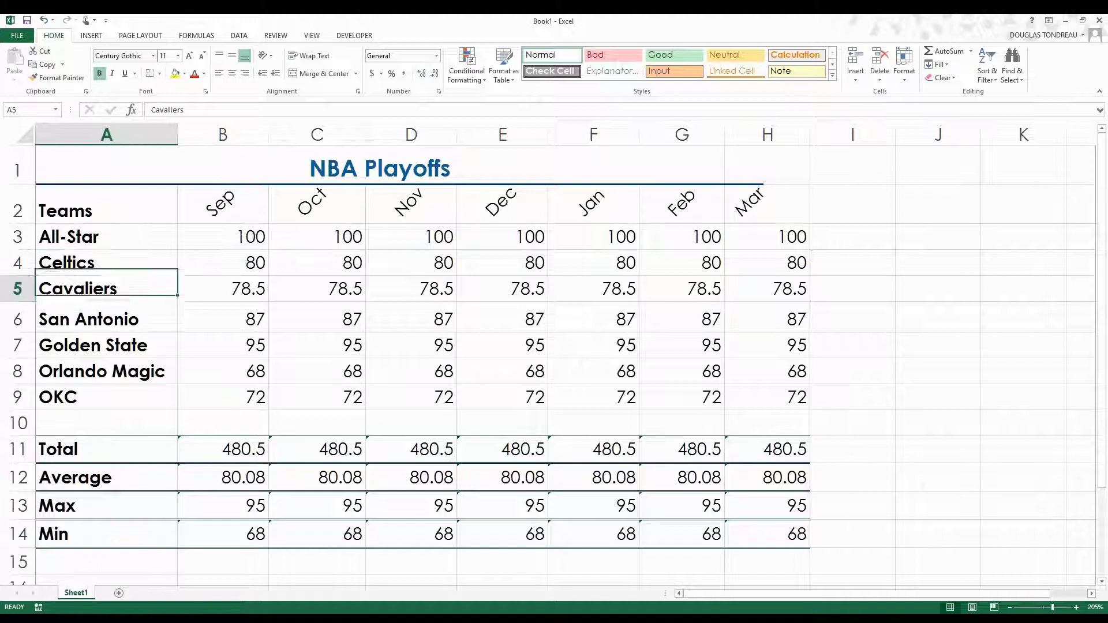
{"action": "left_click", "coordinate": [863, 235]}
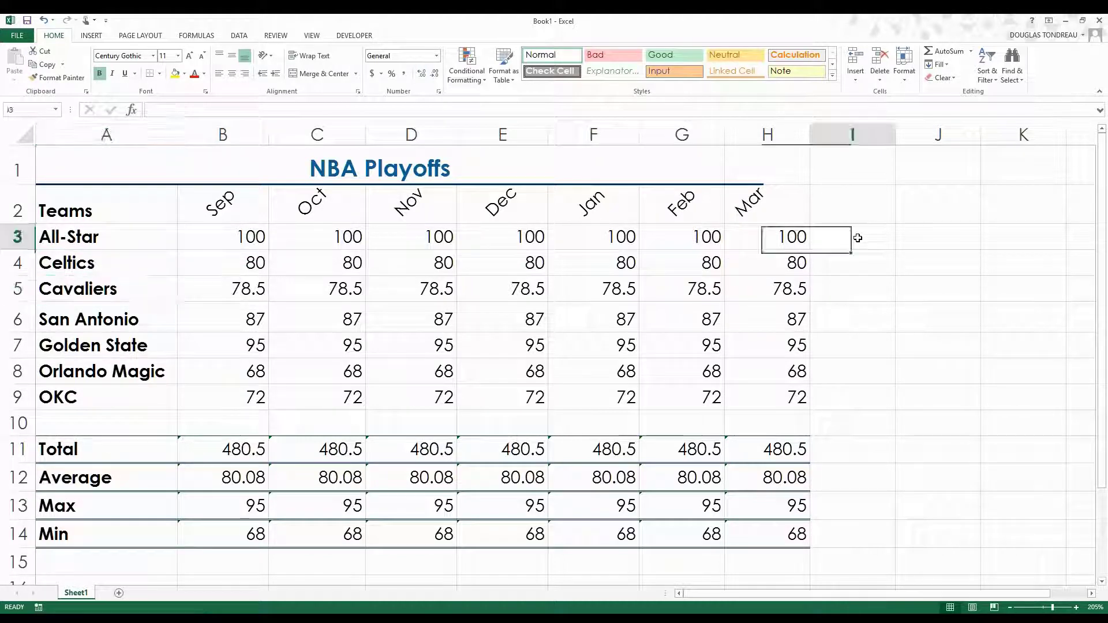
{"action": "left_click", "coordinate": [626, 110]}
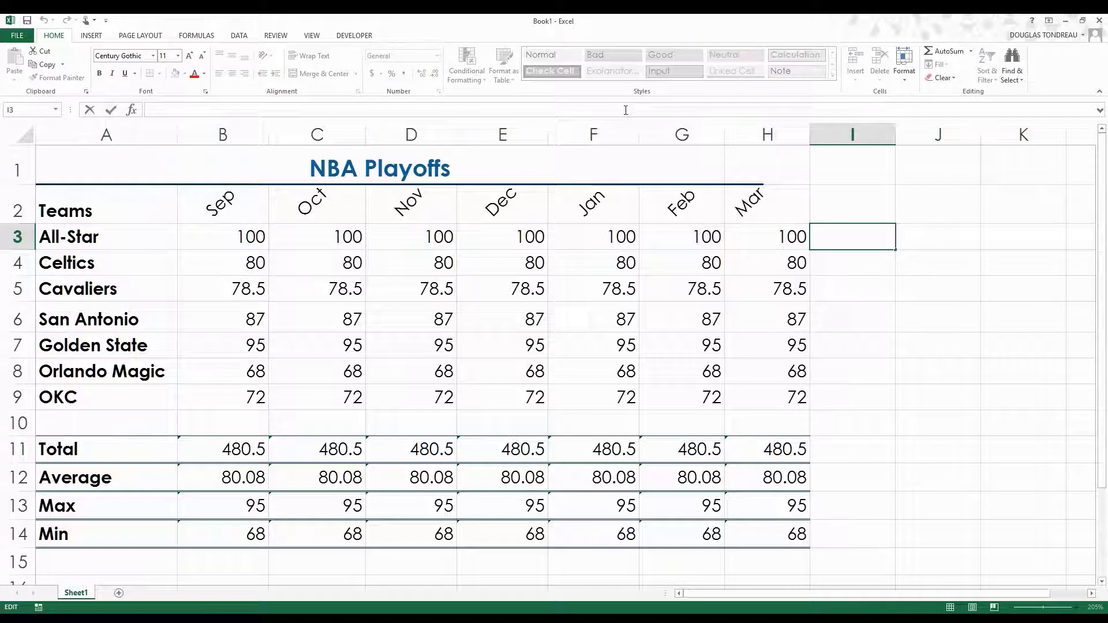
{"action": "type", "text": "="}
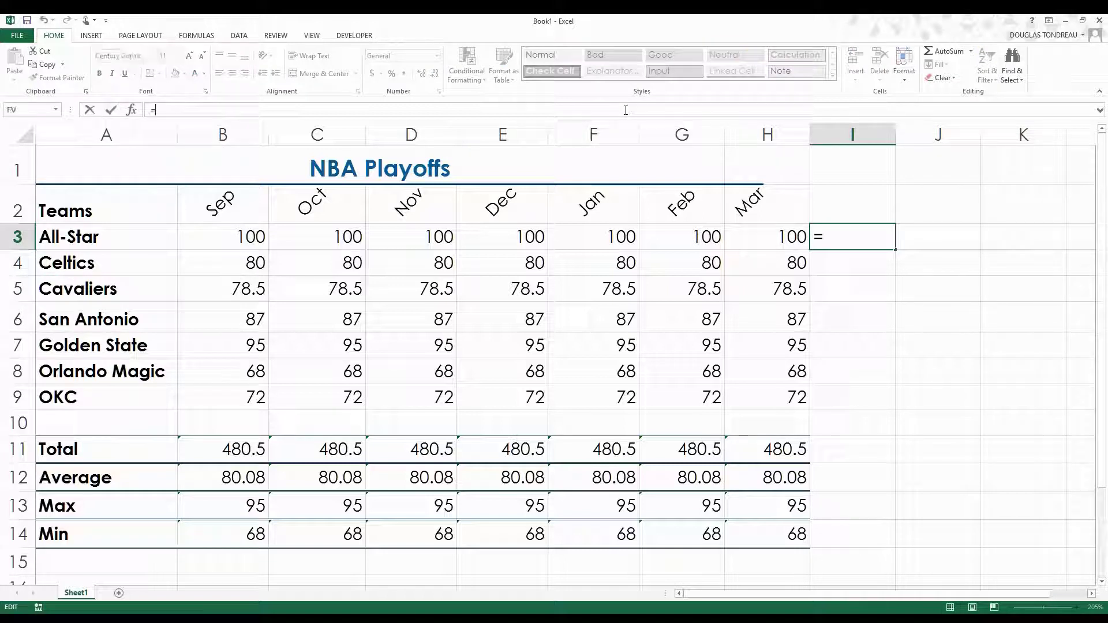
{"action": "type", "text": "av"}
{"action": "key", "text": "Tab"}
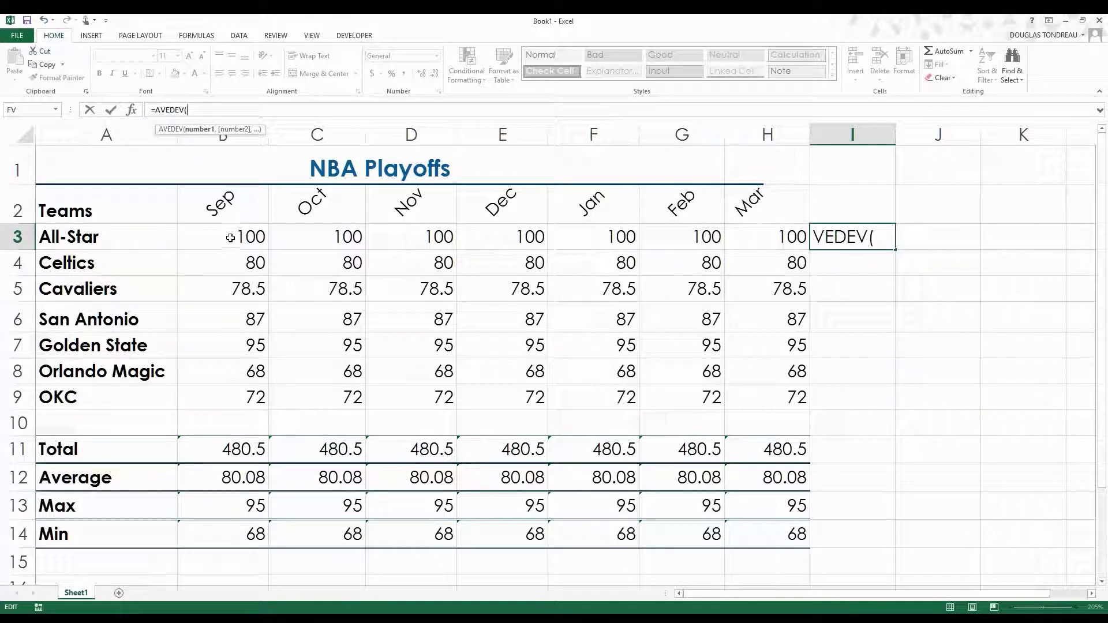
{"action": "key", "text": "BackSpace"}
{"action": "key", "text": "BackSpace"}
{"action": "key", "text": "BackSpace"}
{"action": "key", "text": "BackSpace"}
{"action": "key", "text": "BackSpace"}
{"action": "key", "text": "BackSpace"}
{"action": "key", "text": "BackSpace"}
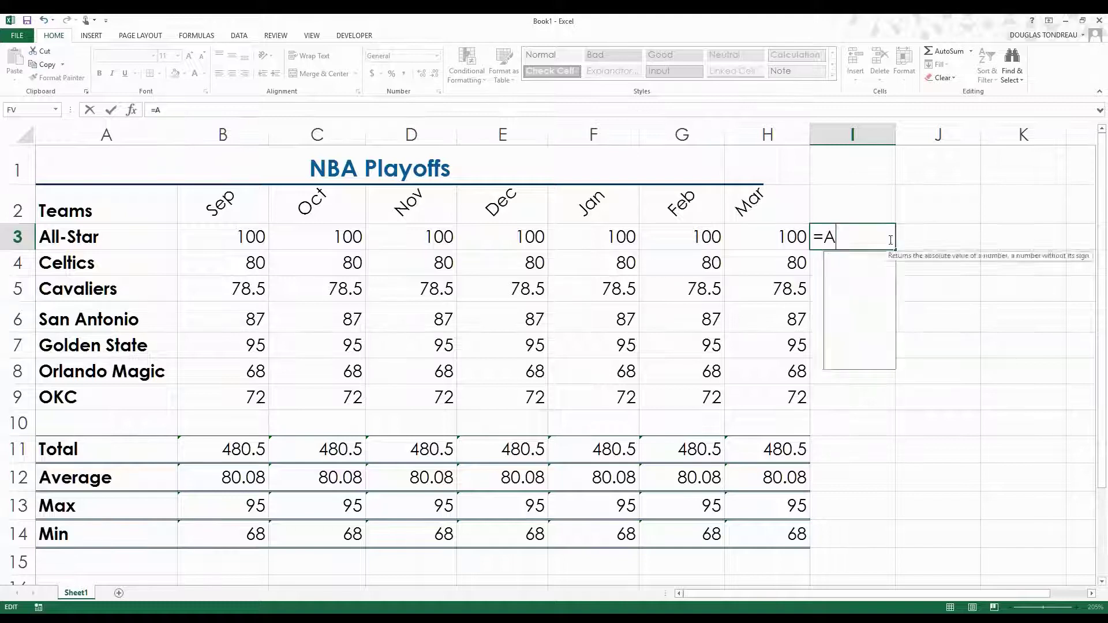
- Total the All-Star scores in I3 with the SUM function over B3:H3
{"action": "left_click", "coordinate": [736, 114]}
{"action": "type", "text": "=sum"}
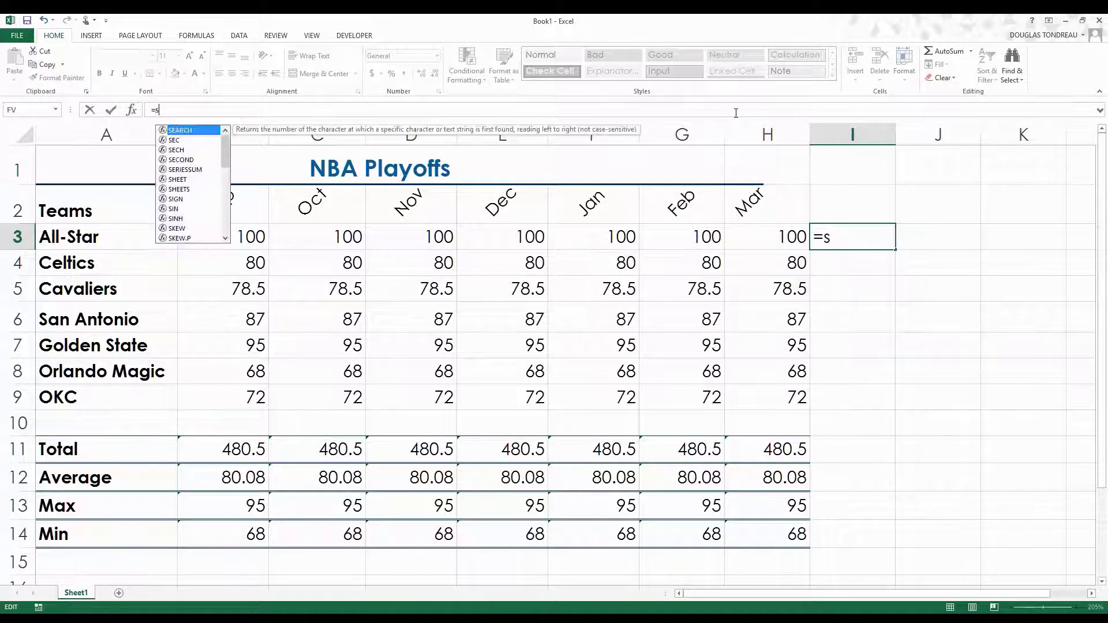
{"action": "key", "text": "Tab"}
{"action": "left_click_drag", "start_coordinate": [239, 245], "coordinate": [804, 246]}
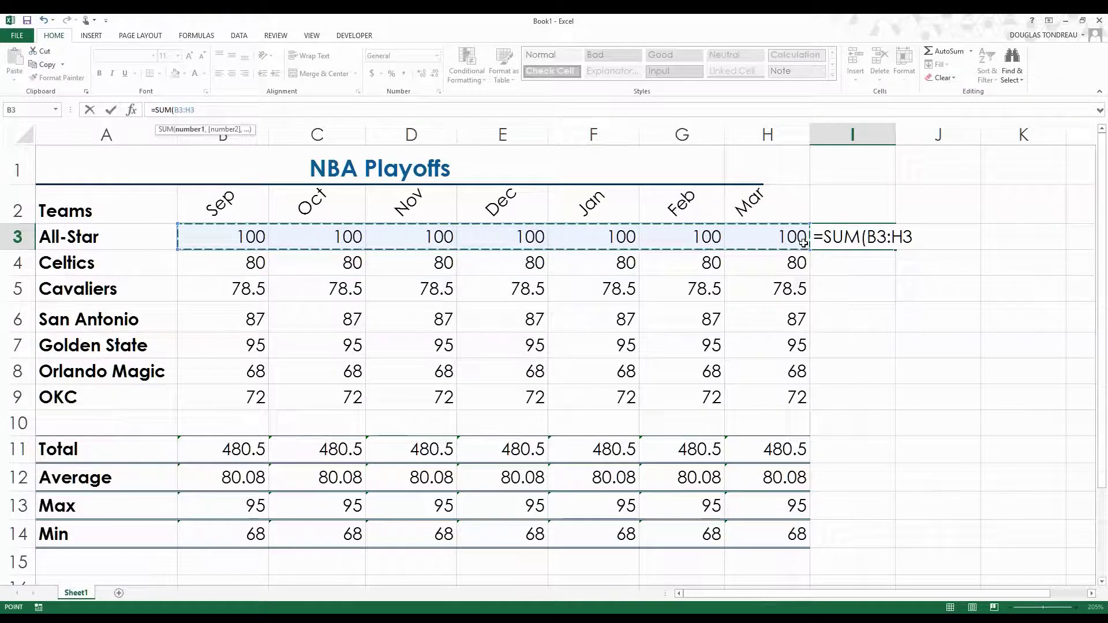
{"action": "key", "text": "Return"}
{"action": "key", "text": "Up"}
- Enter the column headings Total in I2 and Average in J2
{"action": "left_click", "coordinate": [844, 214]}
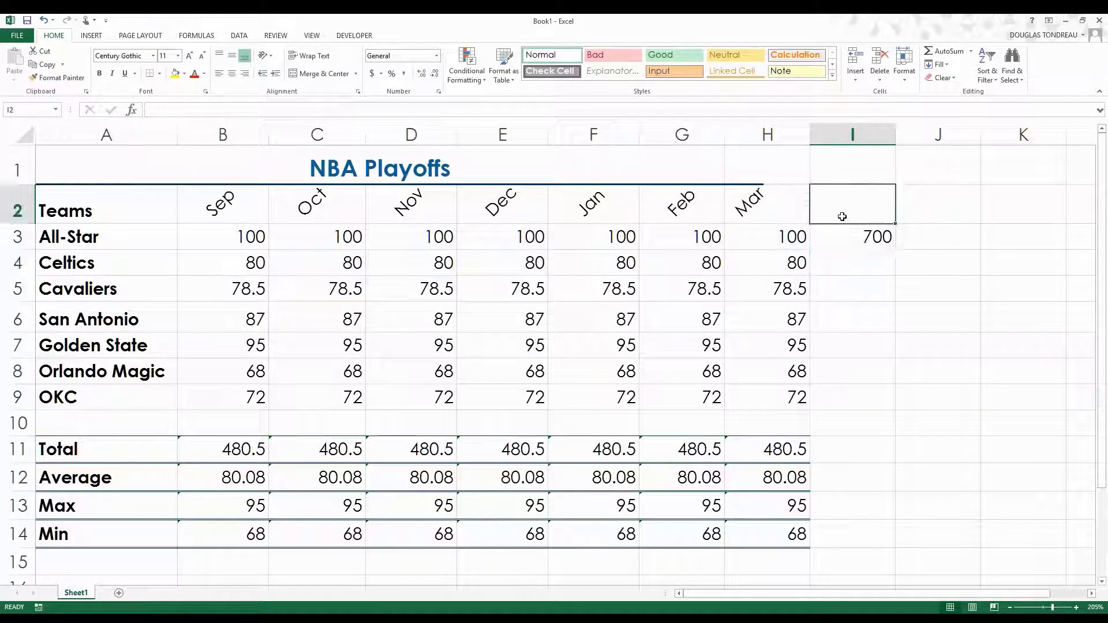
{"action": "type", "text": "Total"}
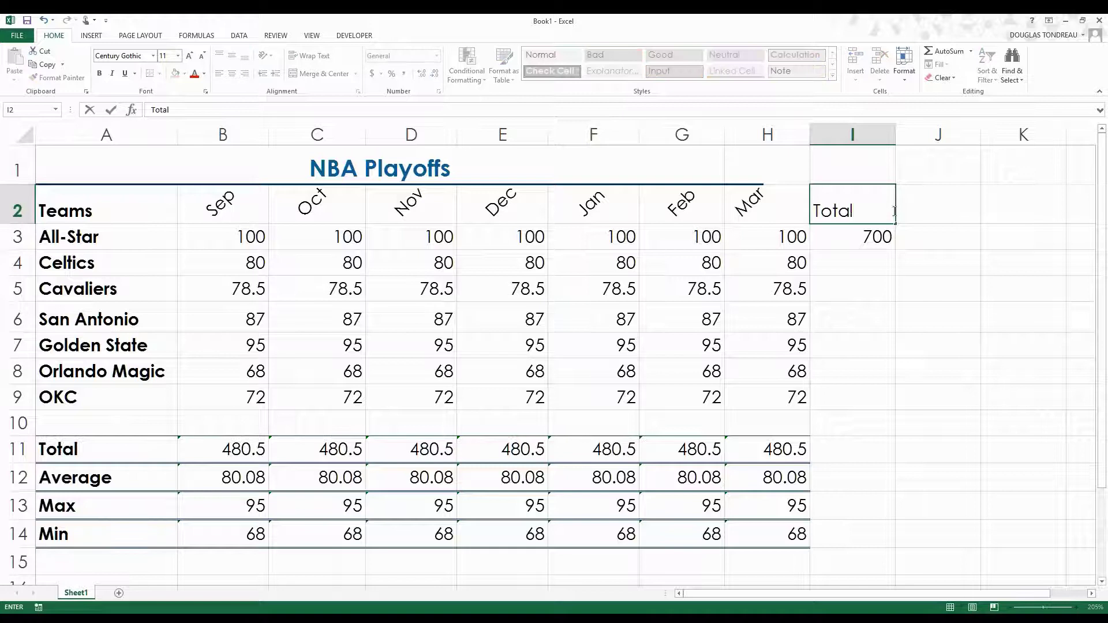
{"action": "key", "text": "Tab"}
{"action": "type", "text": "Average"}
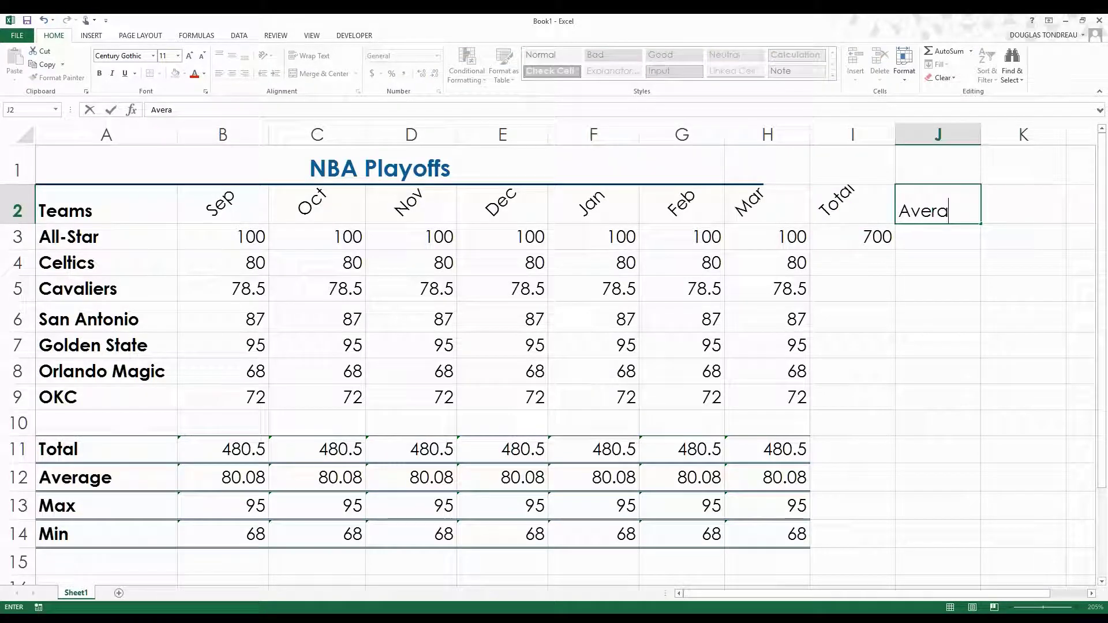
{"action": "key", "text": "Down"}
{"action": "key", "text": "Down"}
{"action": "left_click", "coordinate": [949, 232]}
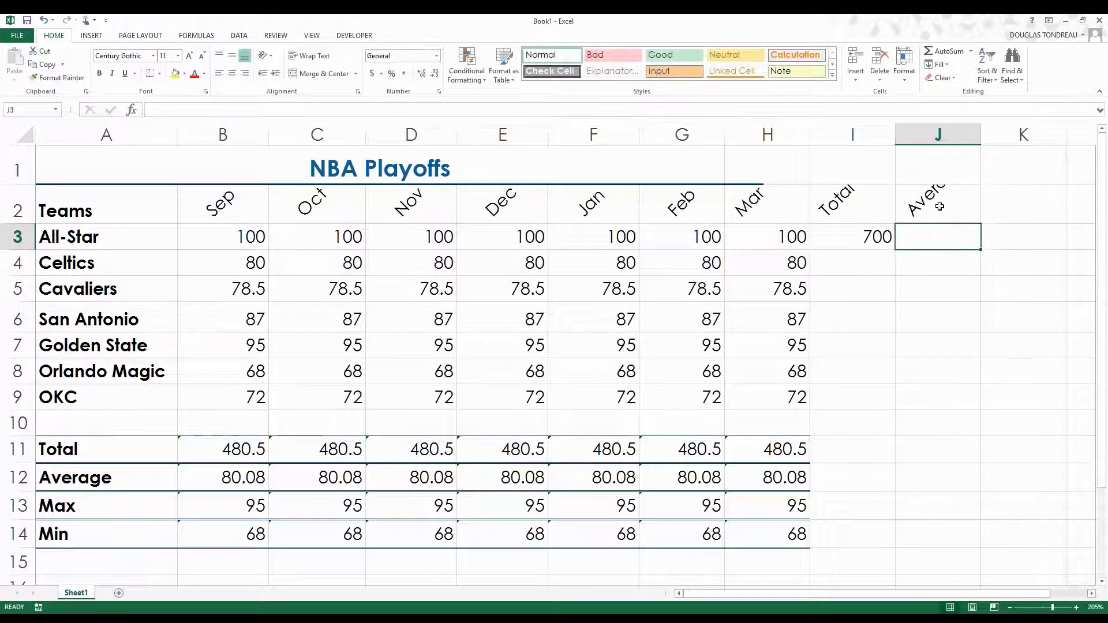
- Increase the height of row 2 so the slanted Average heading fits completely
{"action": "left_click", "coordinate": [940, 207]}
{"action": "left_click_drag", "start_coordinate": [26, 224], "coordinate": [26, 252]}
{"action": "left_click", "coordinate": [970, 289]}
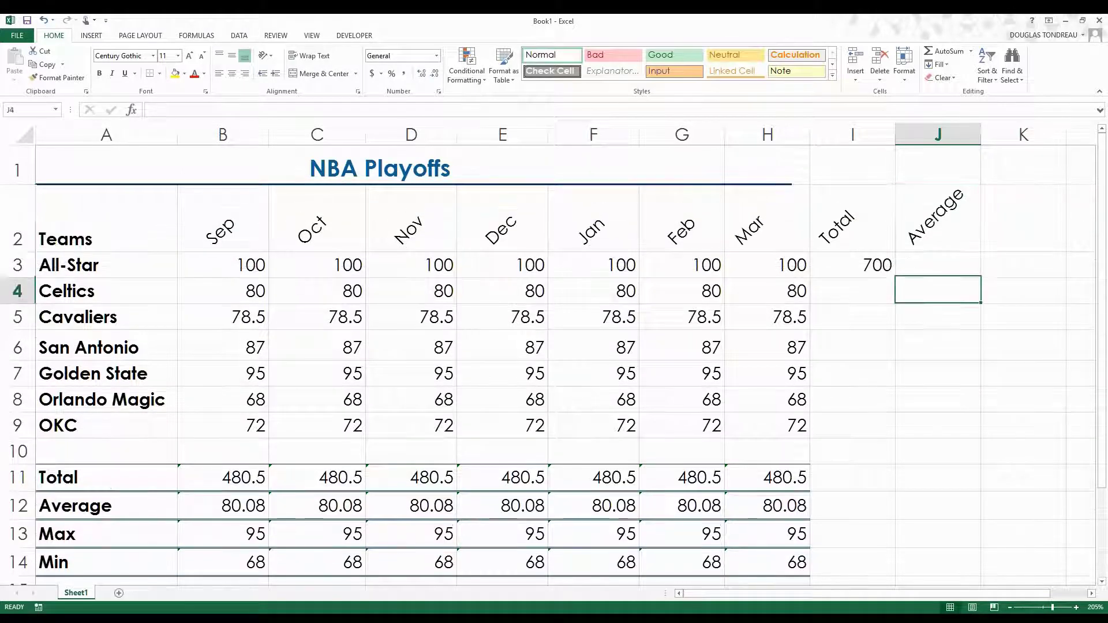
- Average the All-Star scores in J3 with the AVERAGE function over B3:H3
{"action": "left_click", "coordinate": [969, 267]}
{"action": "left_click", "coordinate": [474, 107]}
{"action": "type", "text": "=ave"}
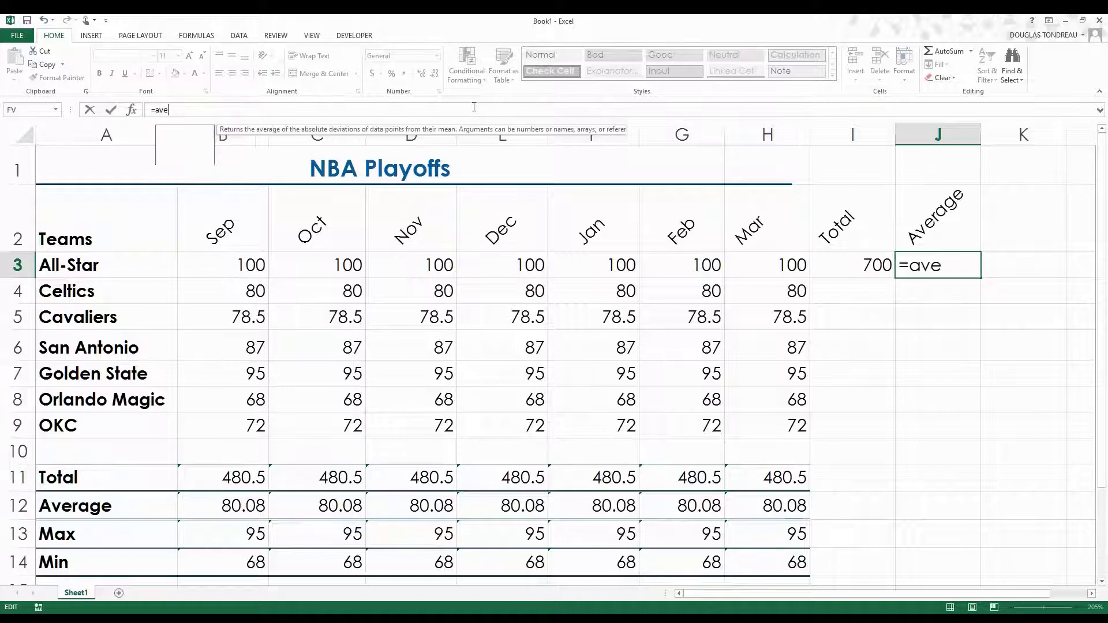
{"action": "key", "text": "Tab"}
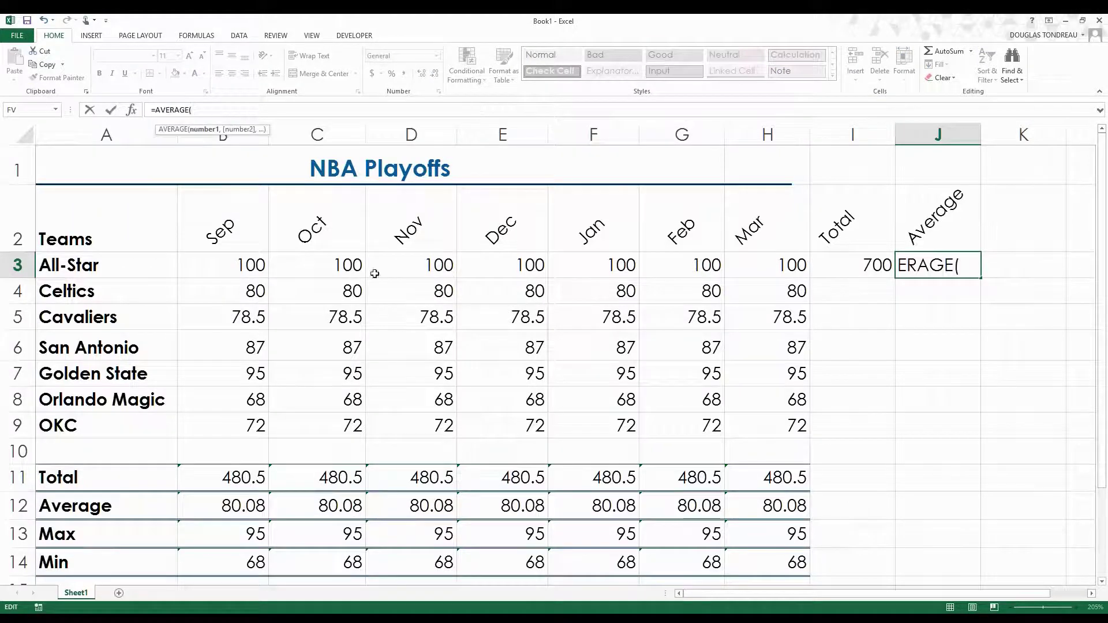
{"action": "left_click_drag", "start_coordinate": [248, 264], "coordinate": [778, 265]}
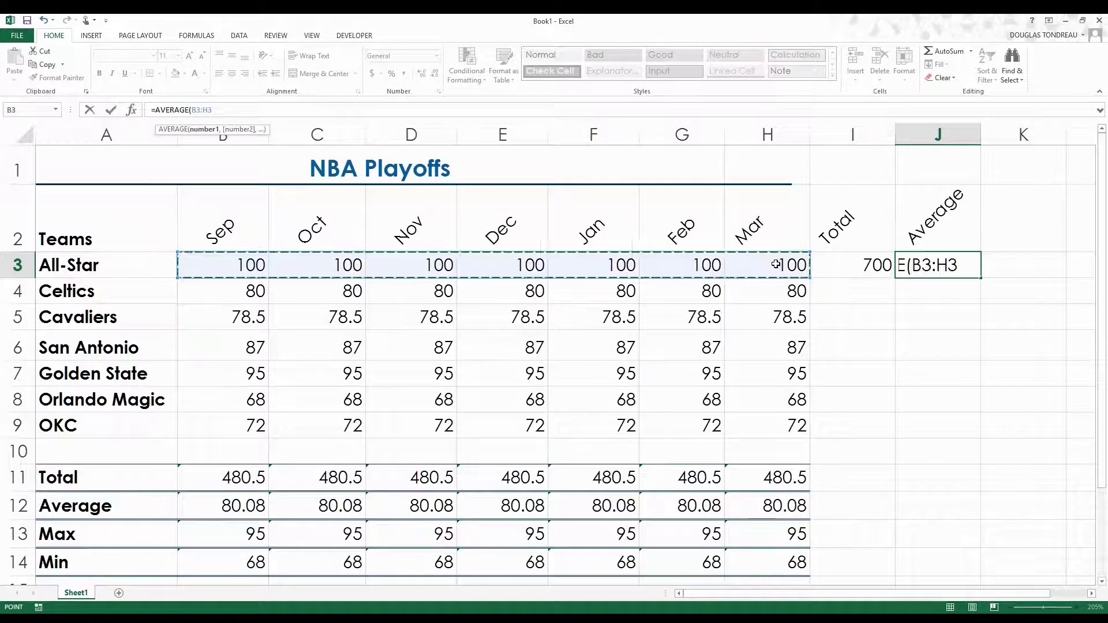
{"action": "key", "text": "Return"}
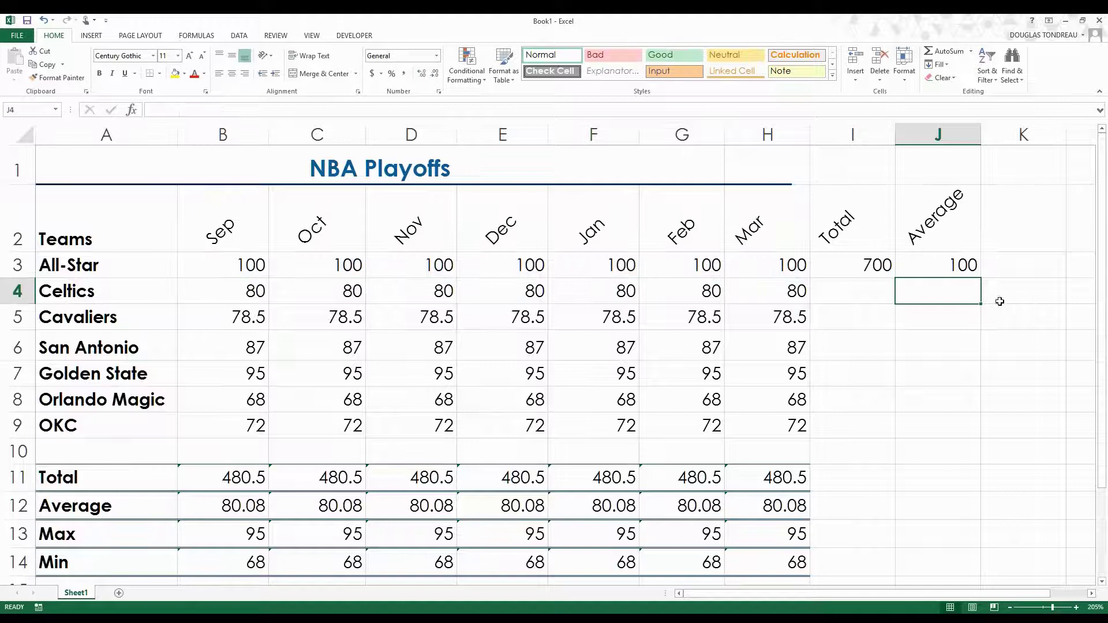
- Format J3 as a percentage without decimal places, trying out extra decimals along the way
{"action": "left_click", "coordinate": [916, 263]}
{"action": "left_click", "coordinate": [392, 74]}
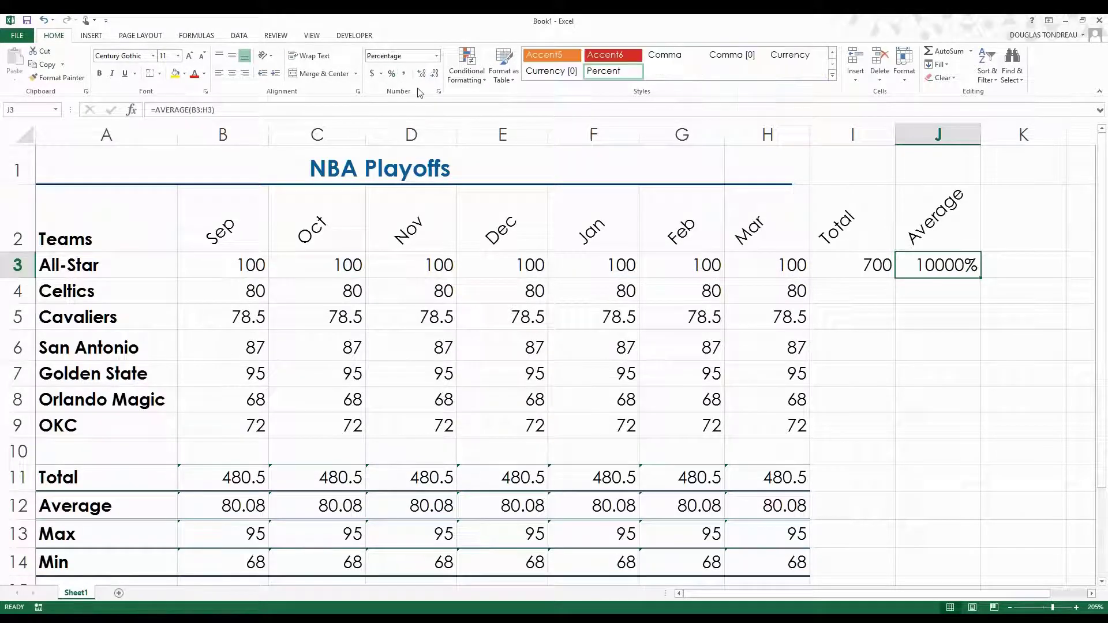
{"action": "left_click", "coordinate": [423, 75]}
{"action": "left_click", "coordinate": [423, 75]}
{"action": "left_click", "coordinate": [462, 73]}
{"action": "left_click", "coordinate": [435, 75]}
{"action": "left_click", "coordinate": [435, 76]}
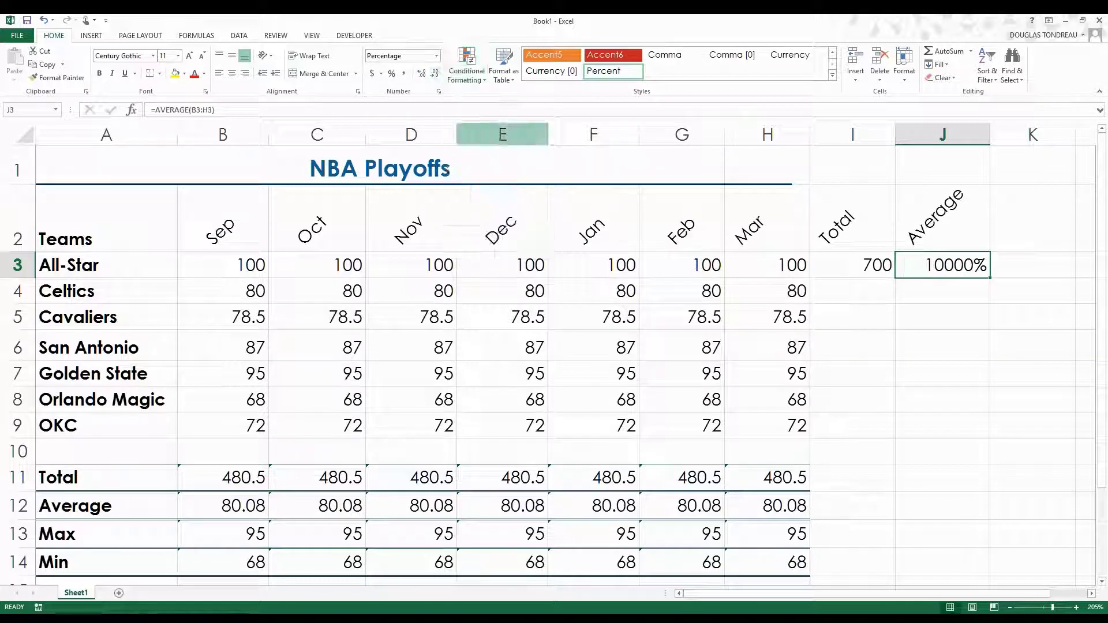
{"action": "left_click", "coordinate": [923, 346]}
- Replace the AVERAGE formula in J3 with one dividing the All-Star total in I3 by itself
{"action": "left_click", "coordinate": [952, 265]}
{"action": "key", "text": "BackSpace"}
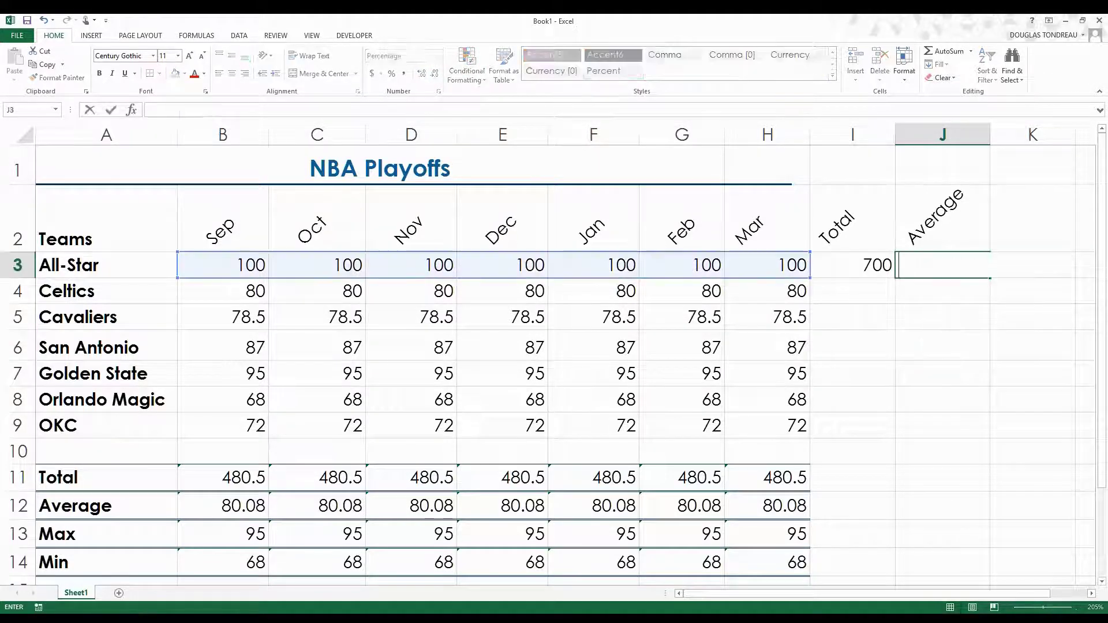
{"action": "left_click", "coordinate": [920, 315]}
{"action": "left_click", "coordinate": [915, 262]}
{"action": "left_click", "coordinate": [436, 108]}
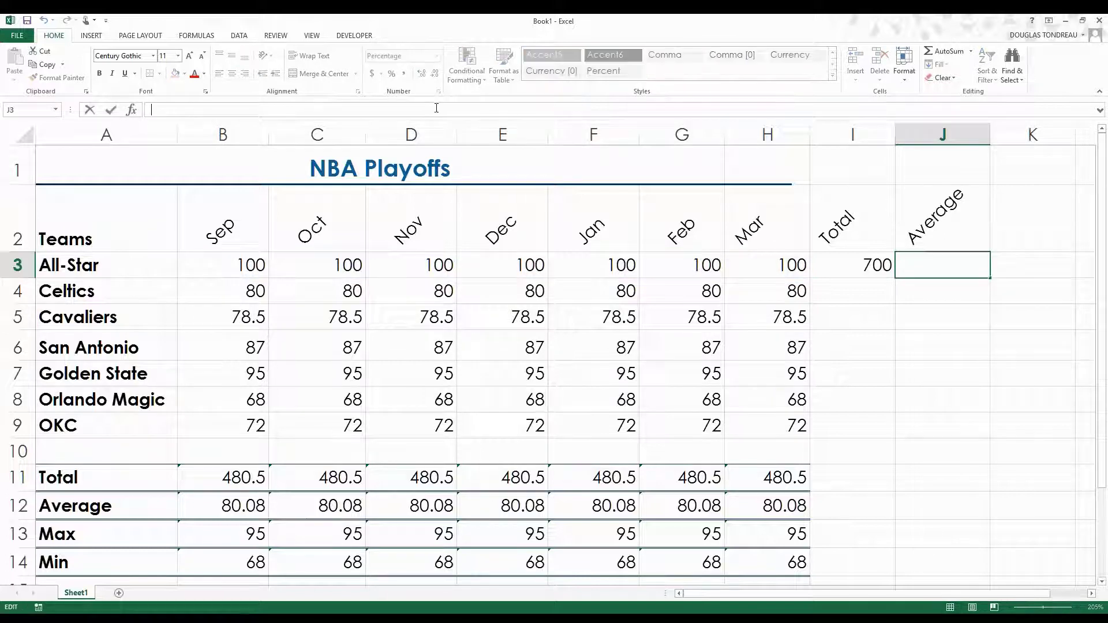
{"action": "type", "text": "="}
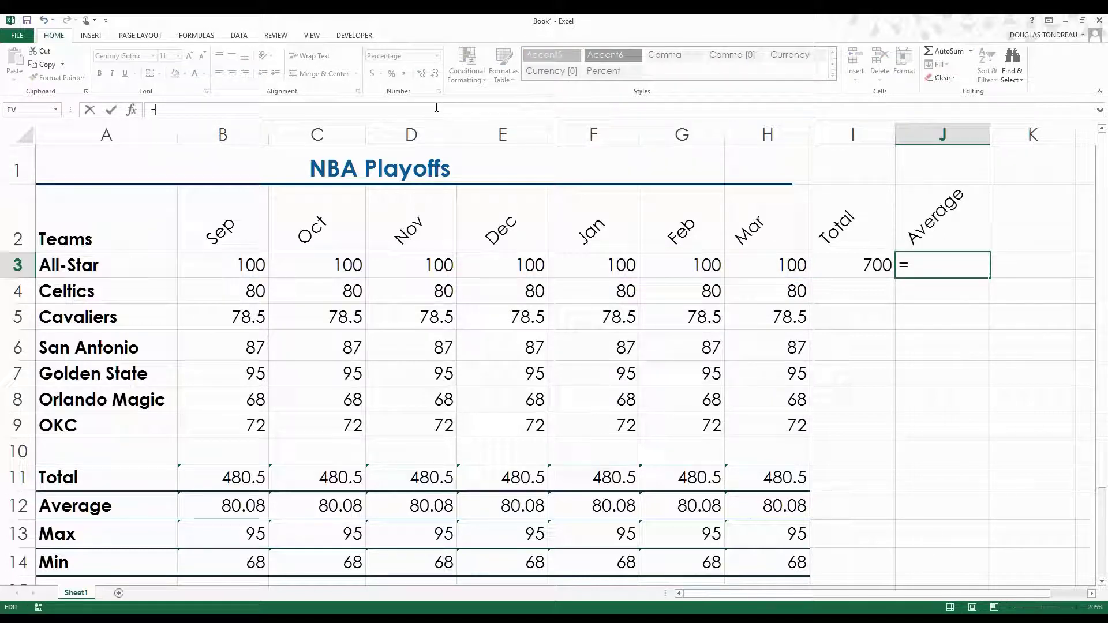
{"action": "left_click", "coordinate": [829, 258]}
{"action": "type", "text": "/"}
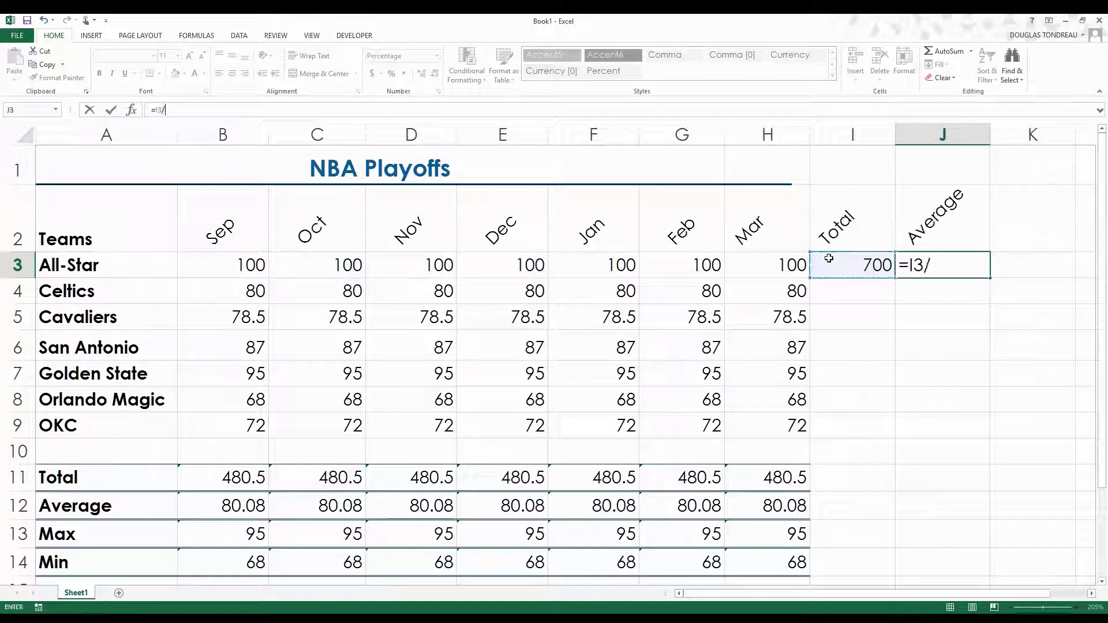
{"action": "left_click", "coordinate": [829, 258]}
{"action": "key", "text": "Return"}
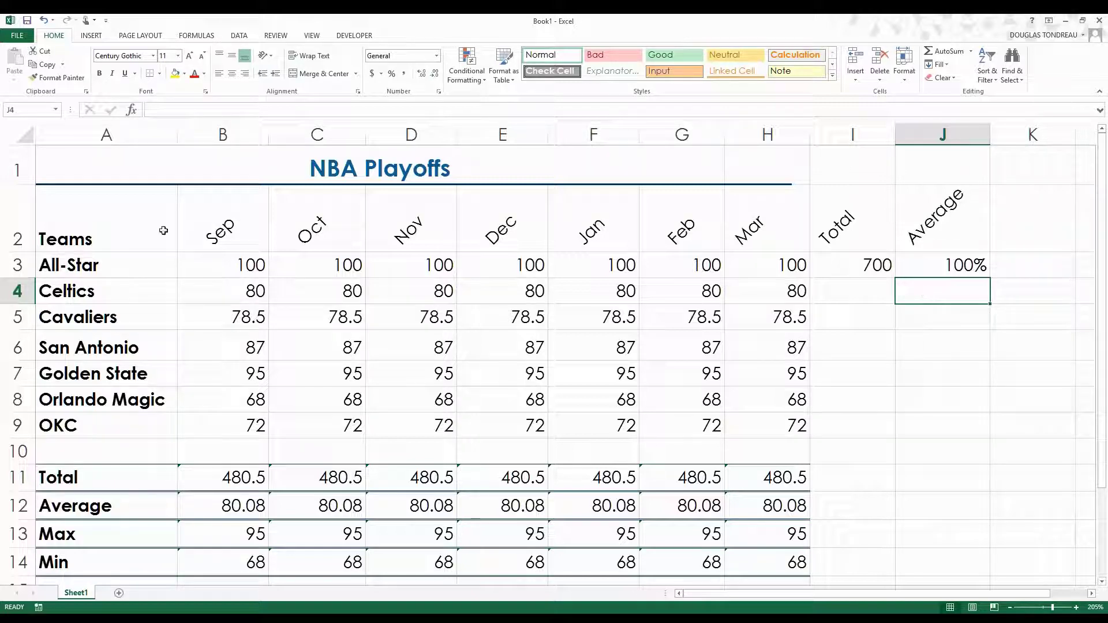
- Fill the SUM formula from I3 down to I9 to total every team's scores
{"action": "left_click", "coordinate": [218, 266]}
{"action": "left_click_drag", "start_coordinate": [383, 278], "coordinate": [805, 266]}
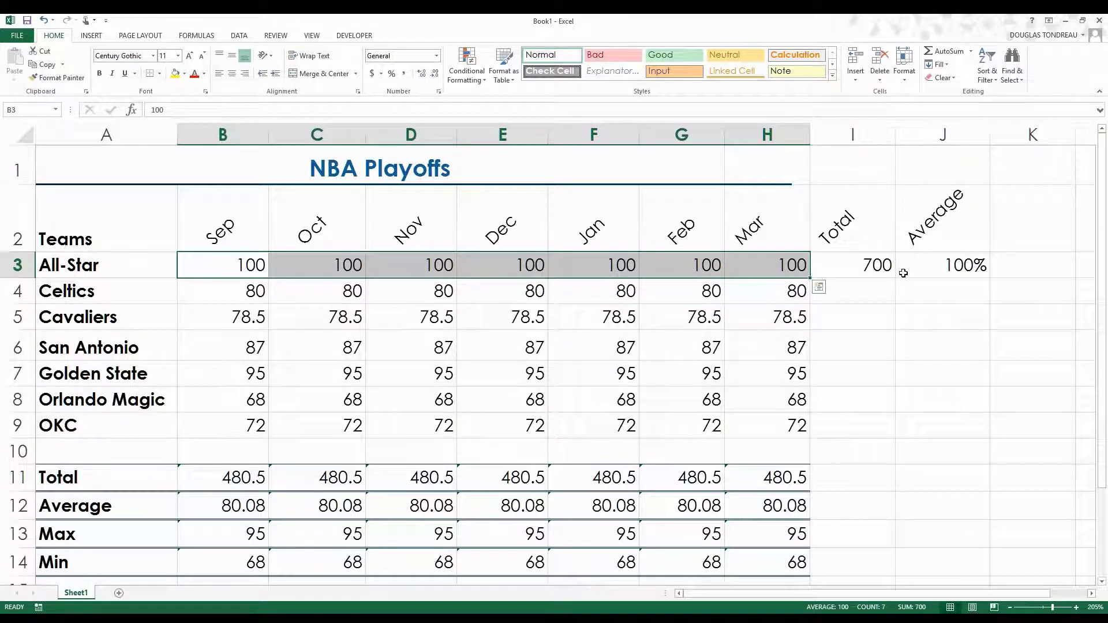
{"action": "left_click", "coordinate": [868, 264]}
{"action": "left_click_drag", "start_coordinate": [894, 278], "coordinate": [880, 429]}
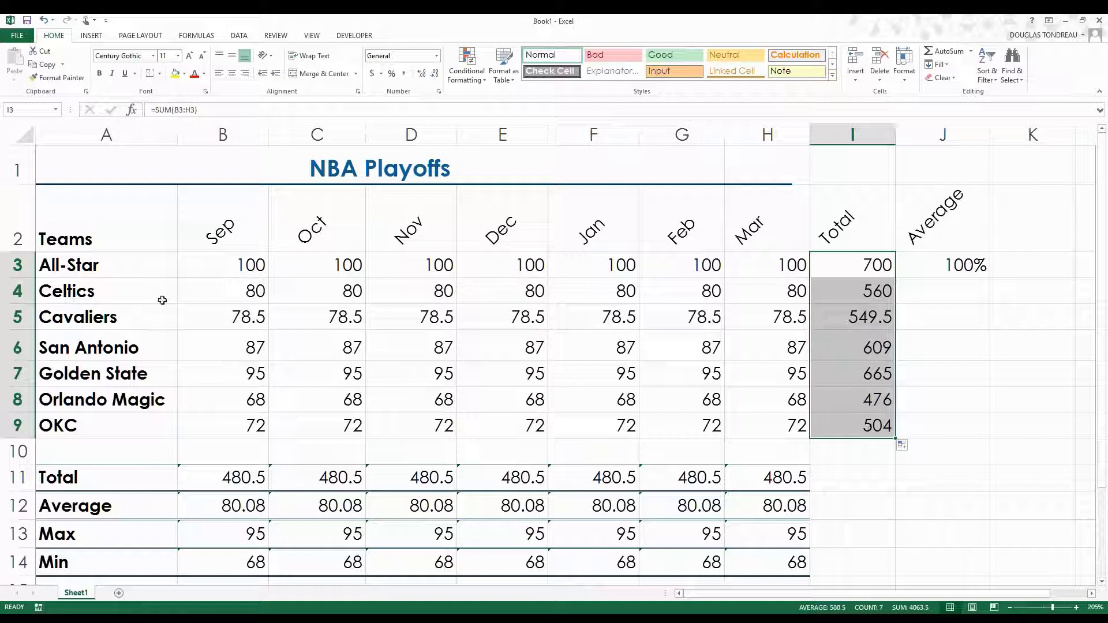
{"action": "left_click", "coordinate": [147, 316]}
{"action": "left_click", "coordinate": [128, 346]}
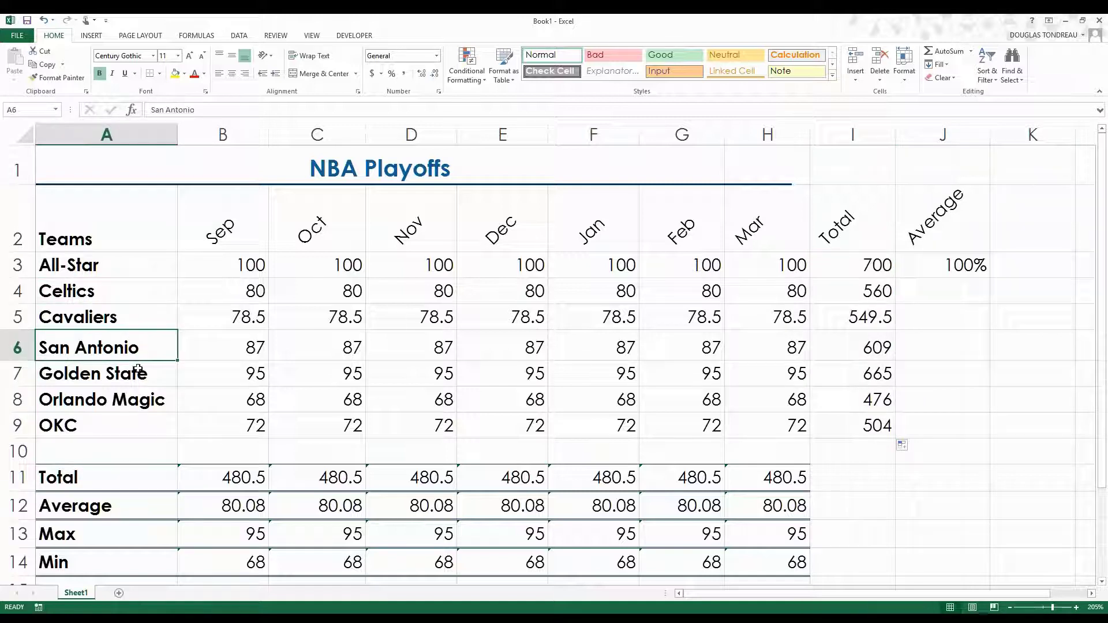
{"action": "left_click", "coordinate": [139, 371]}
{"action": "left_click", "coordinate": [137, 395]}
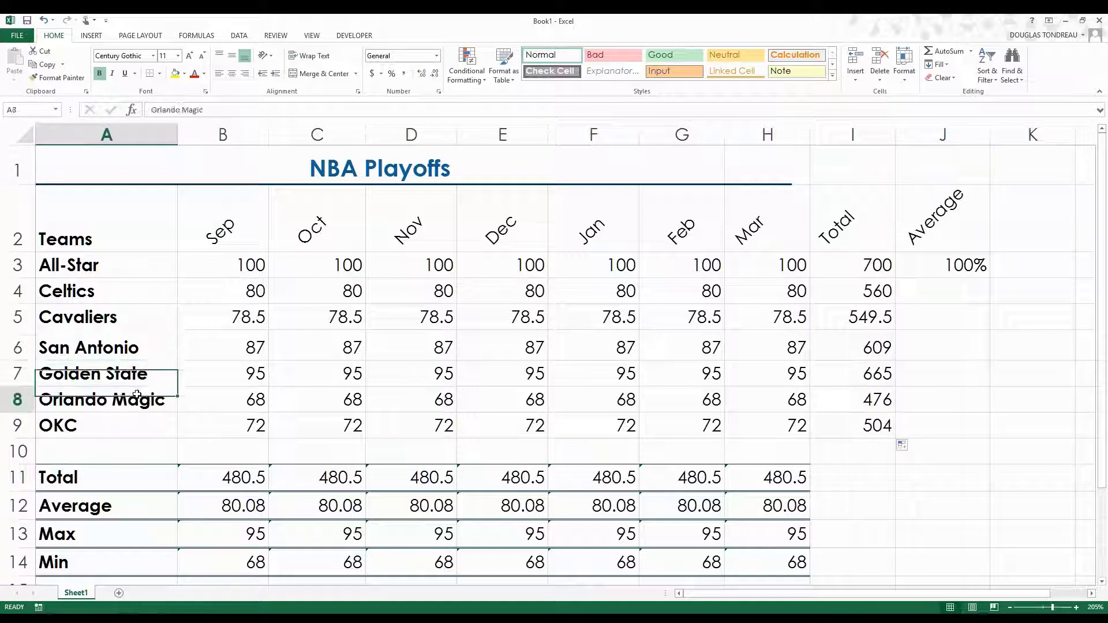
{"action": "left_click", "coordinate": [133, 423]}
- Fill the monthly scores and totals in B3:I9 with a light blue background color
{"action": "left_click_drag", "start_coordinate": [248, 266], "coordinate": [856, 421]}
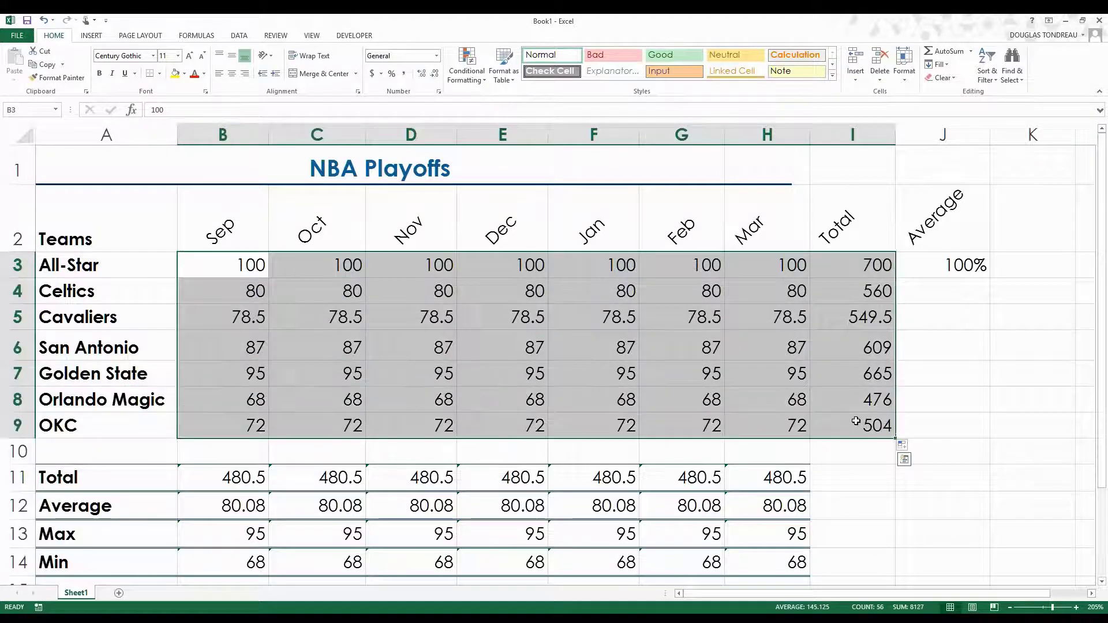
{"action": "left_click", "coordinate": [185, 73]}
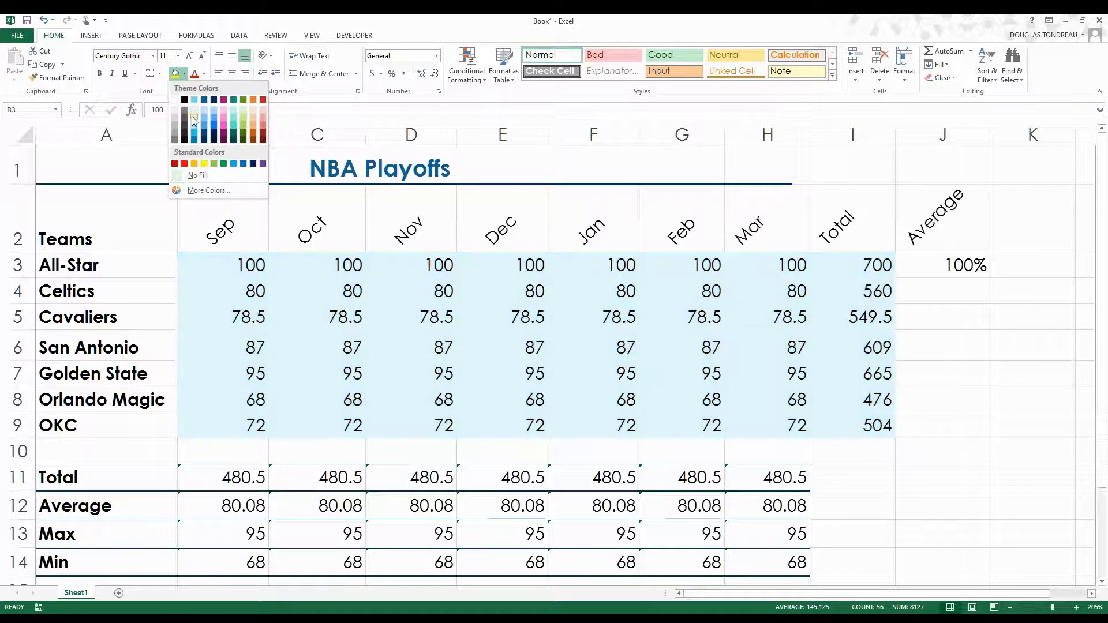
{"action": "left_click", "coordinate": [193, 112]}
{"action": "left_click", "coordinate": [841, 316]}
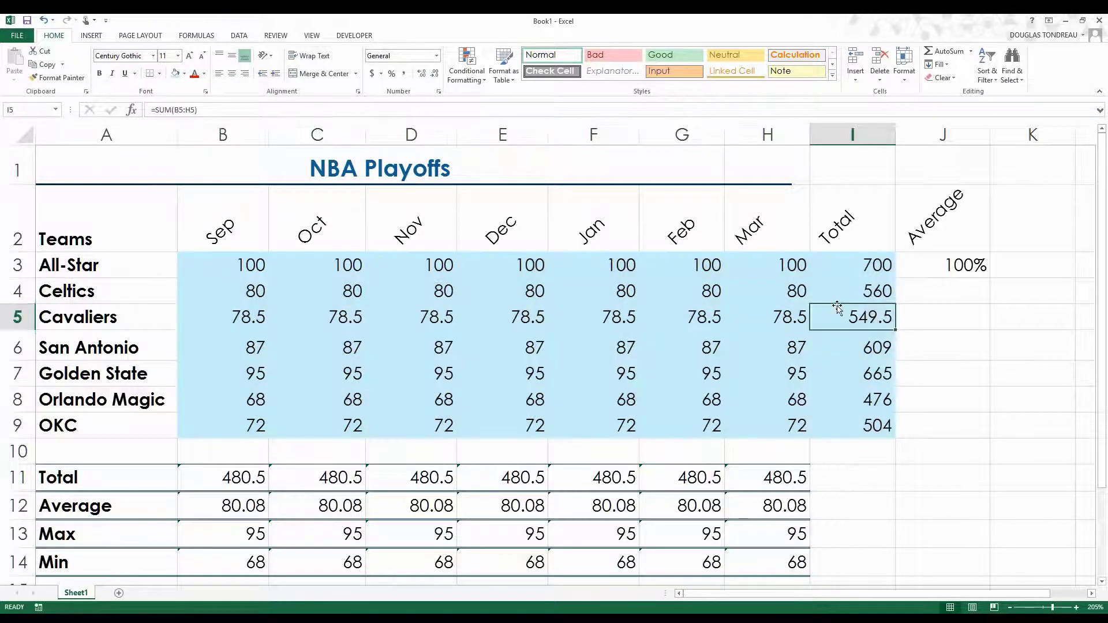
- Calculate the Celtics' average in J4 with the formula =I4/I3 and format the cell as a percentage
{"action": "left_click_drag", "start_coordinate": [231, 291], "coordinate": [782, 282]}
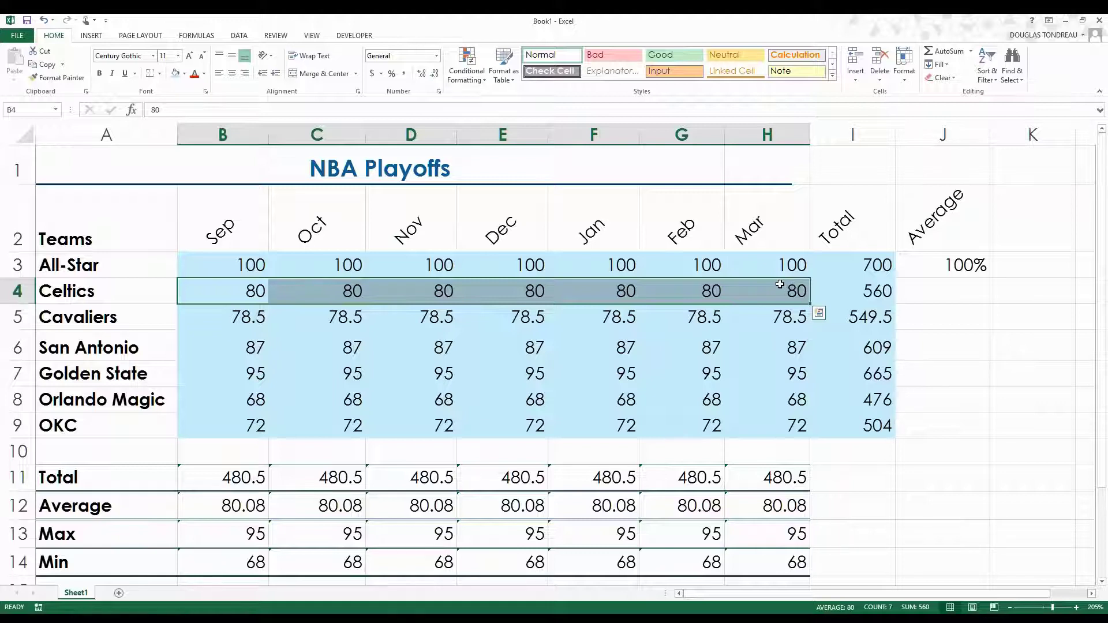
{"action": "left_click", "coordinate": [852, 287]}
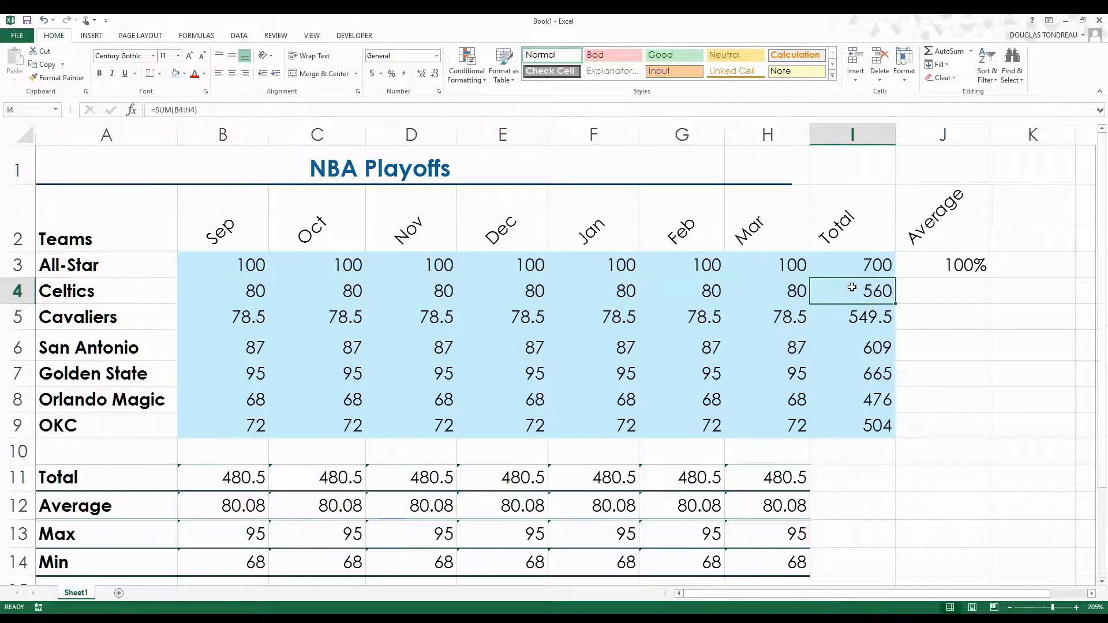
{"action": "left_click", "coordinate": [853, 265]}
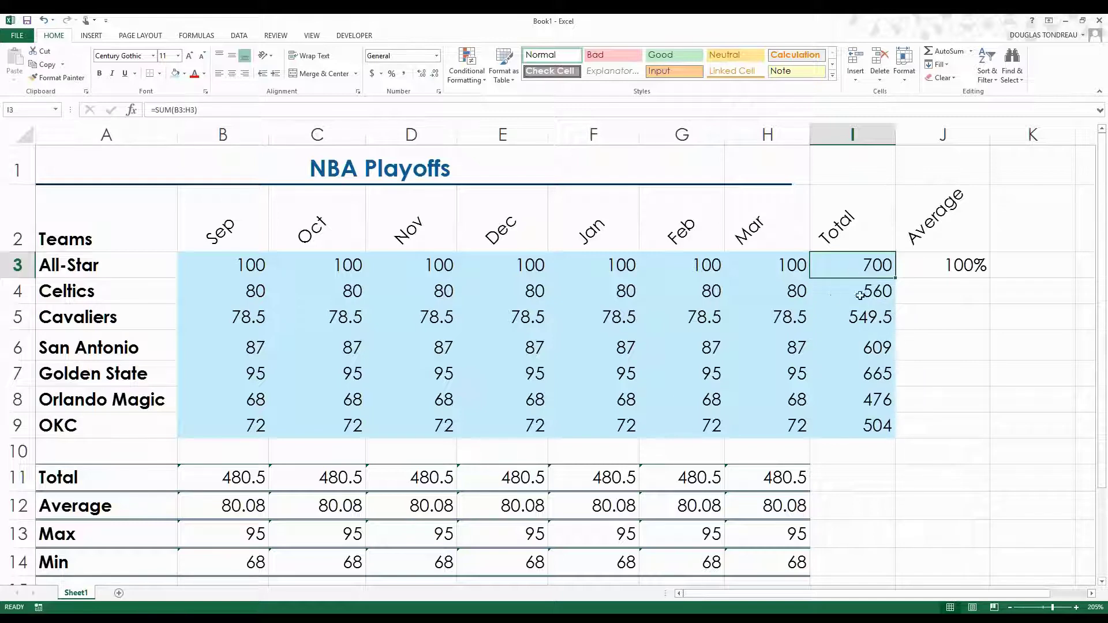
{"action": "left_click", "coordinate": [918, 292]}
{"action": "type", "text": "="}
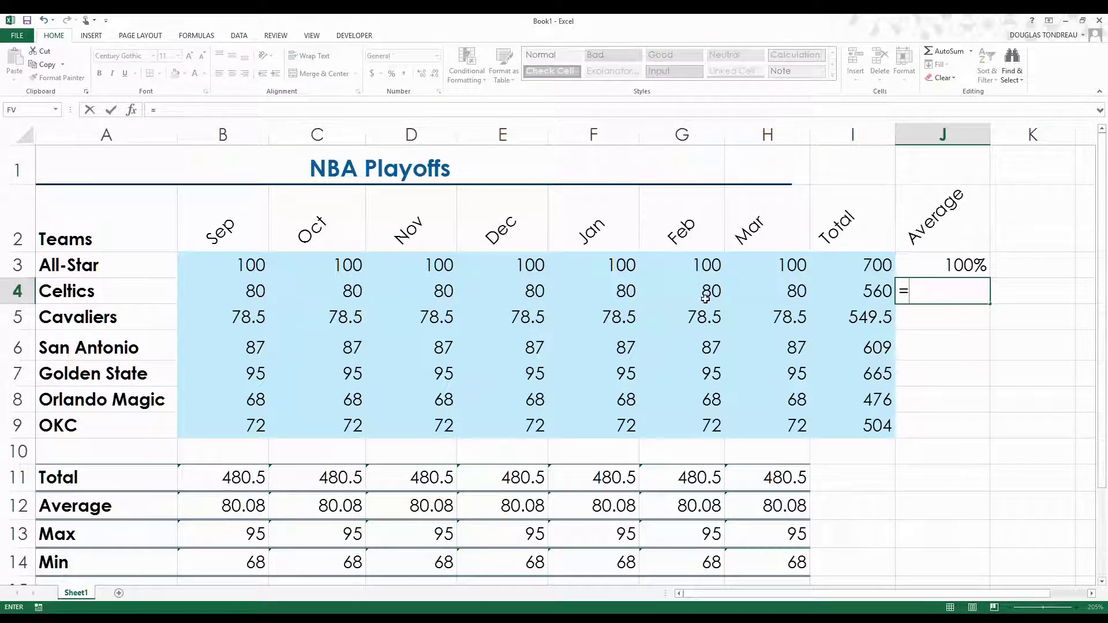
{"action": "left_click", "coordinate": [876, 288]}
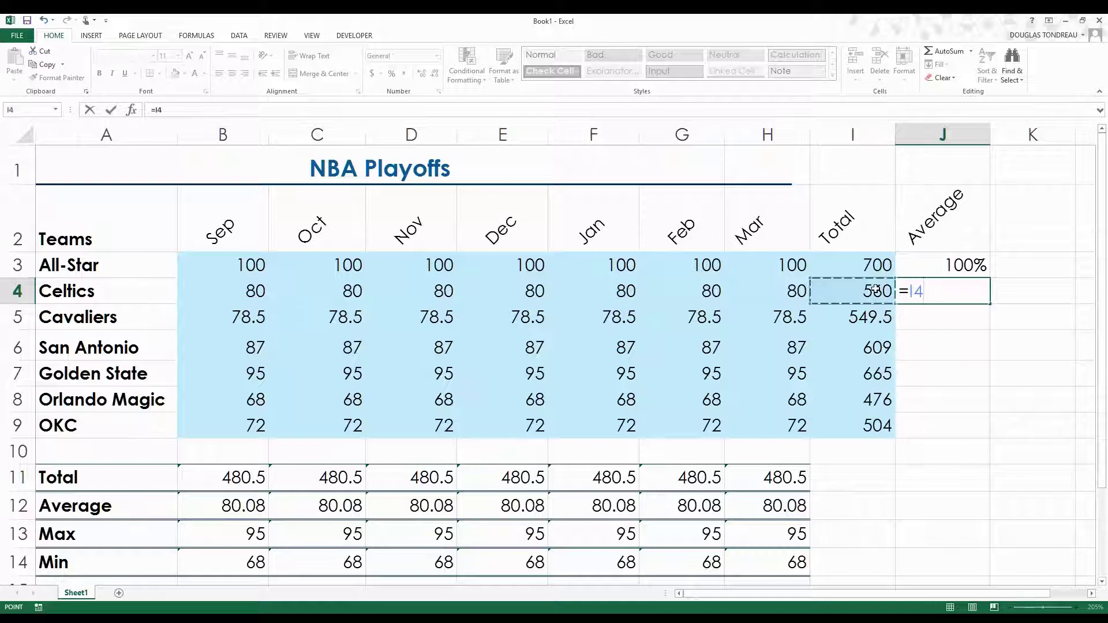
{"action": "type", "text": "/"}
{"action": "left_click", "coordinate": [872, 266]}
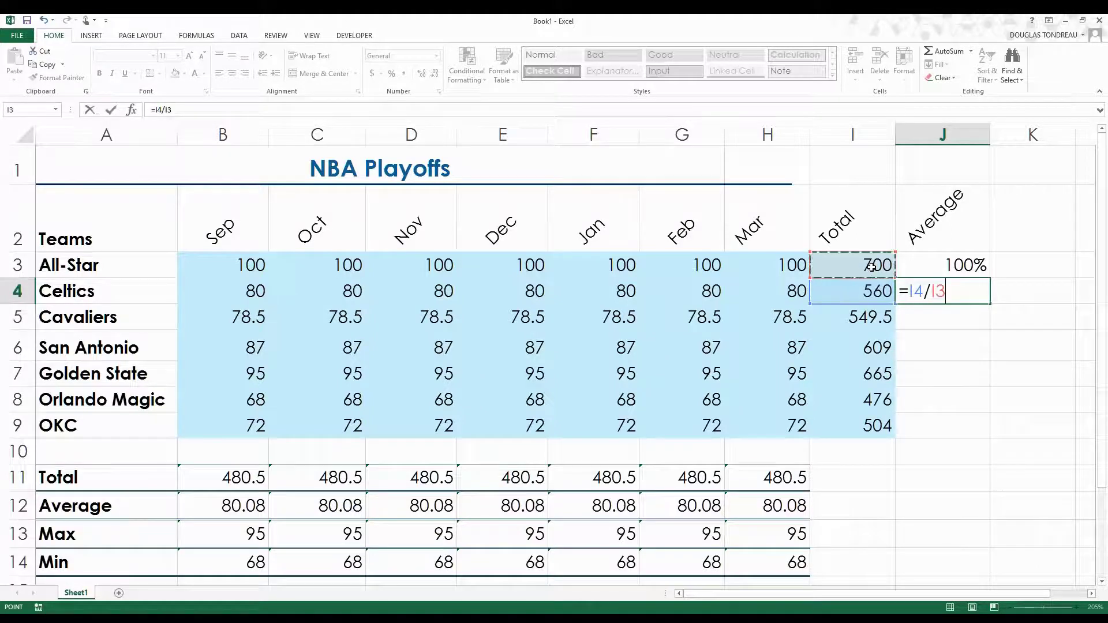
{"action": "key", "text": "Return"}
{"action": "left_click", "coordinate": [953, 284]}
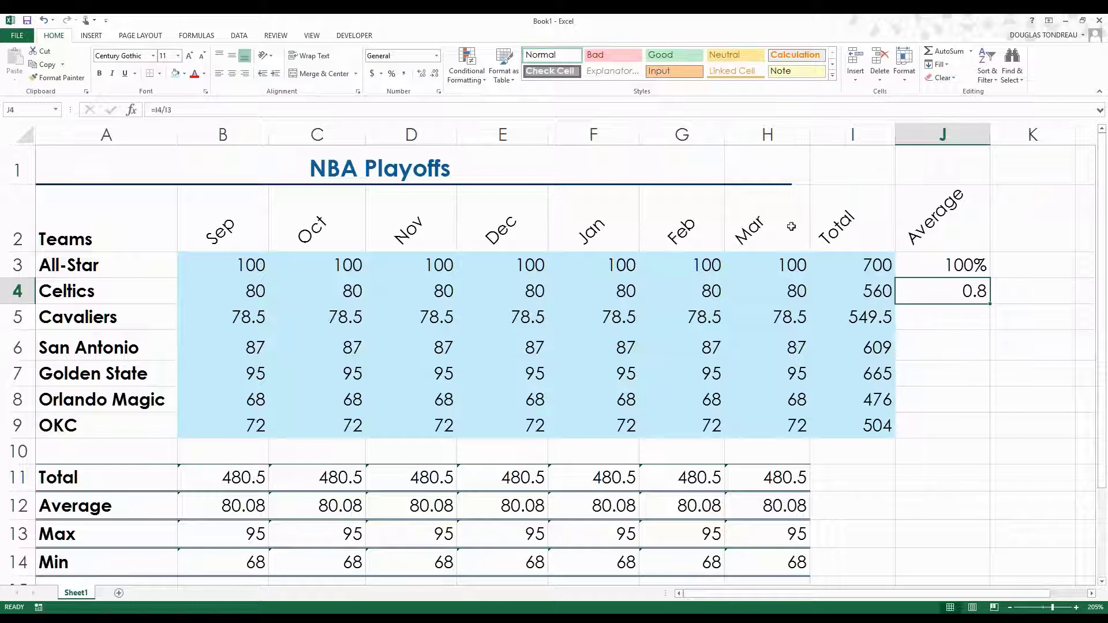
{"action": "left_click", "coordinate": [392, 73]}
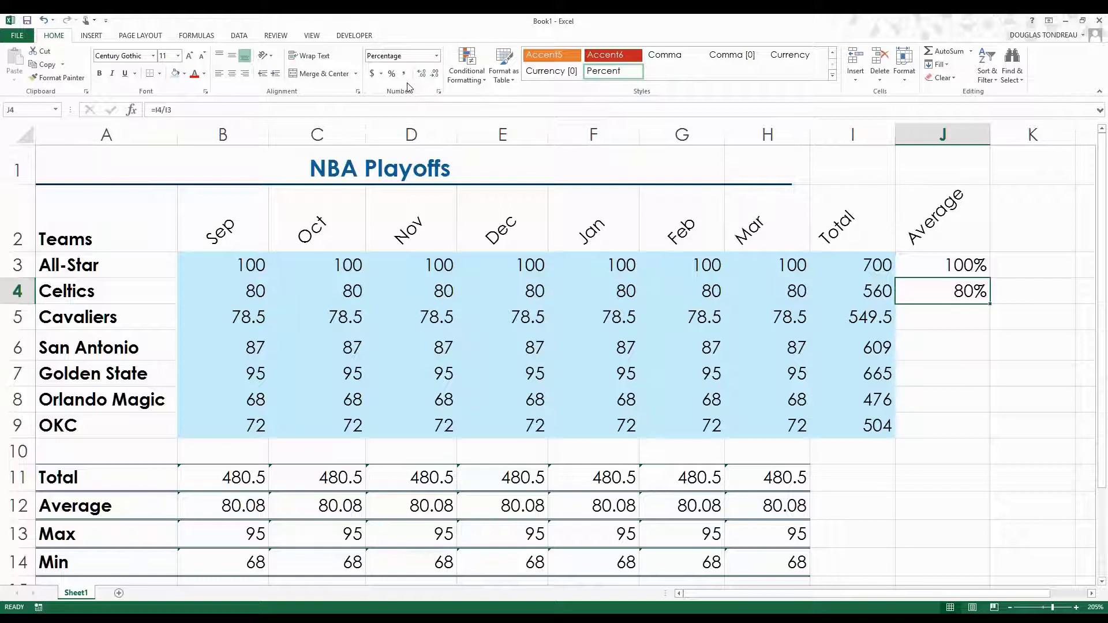
- Fill the Celtics' average formula from J4 down to J9 for the remaining teams
{"action": "left_click", "coordinate": [267, 290]}
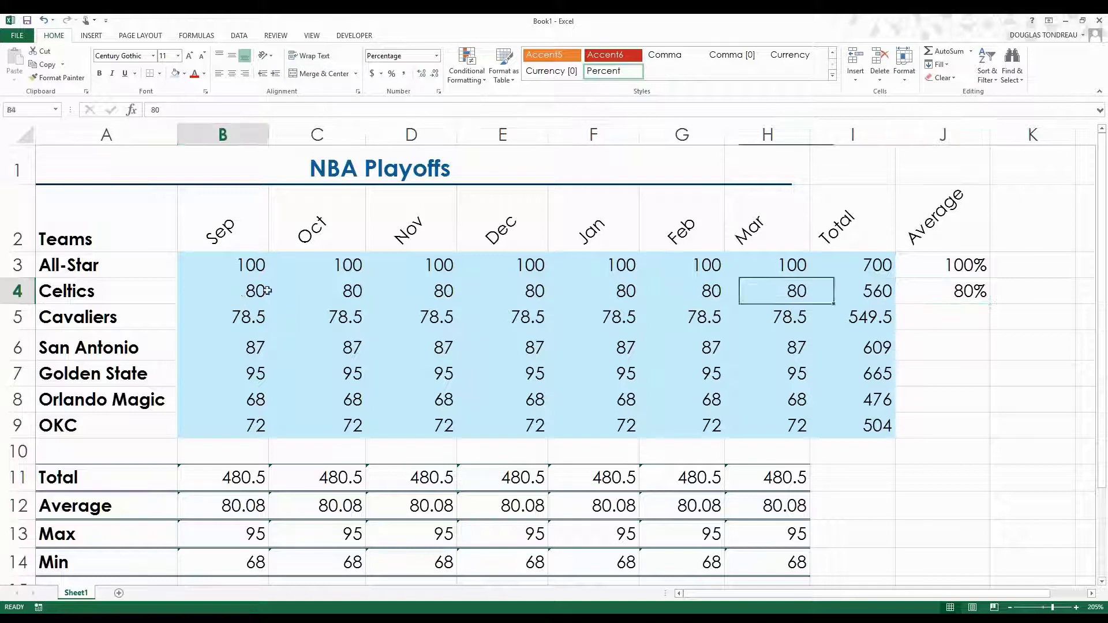
{"action": "left_click_drag", "start_coordinate": [266, 290], "coordinate": [755, 289]}
{"action": "left_click", "coordinate": [853, 290]}
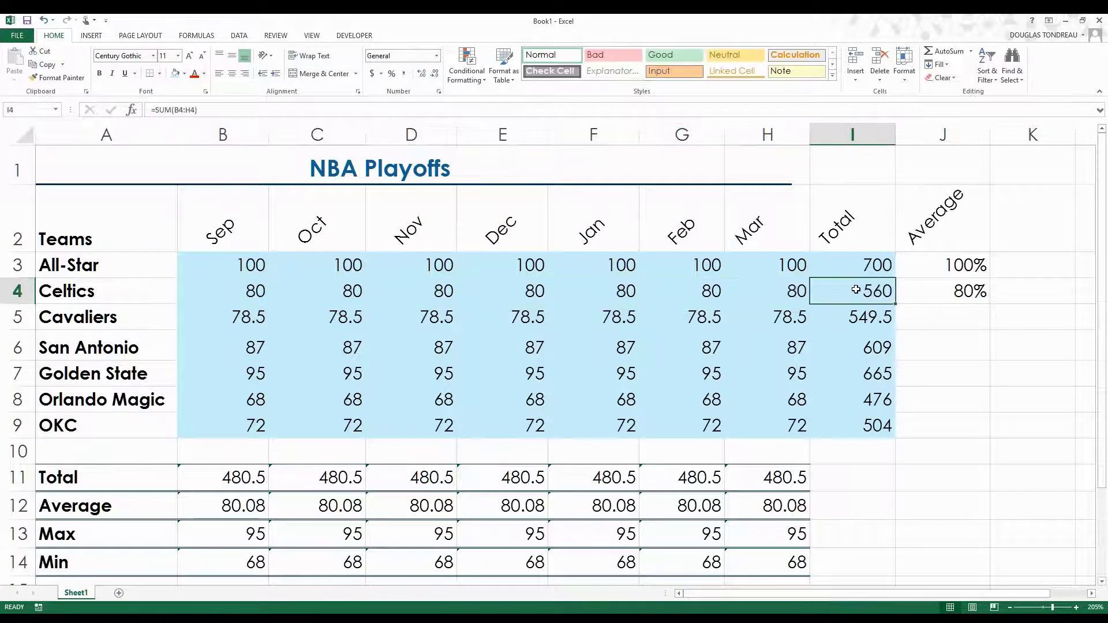
{"action": "left_click", "coordinate": [950, 290]}
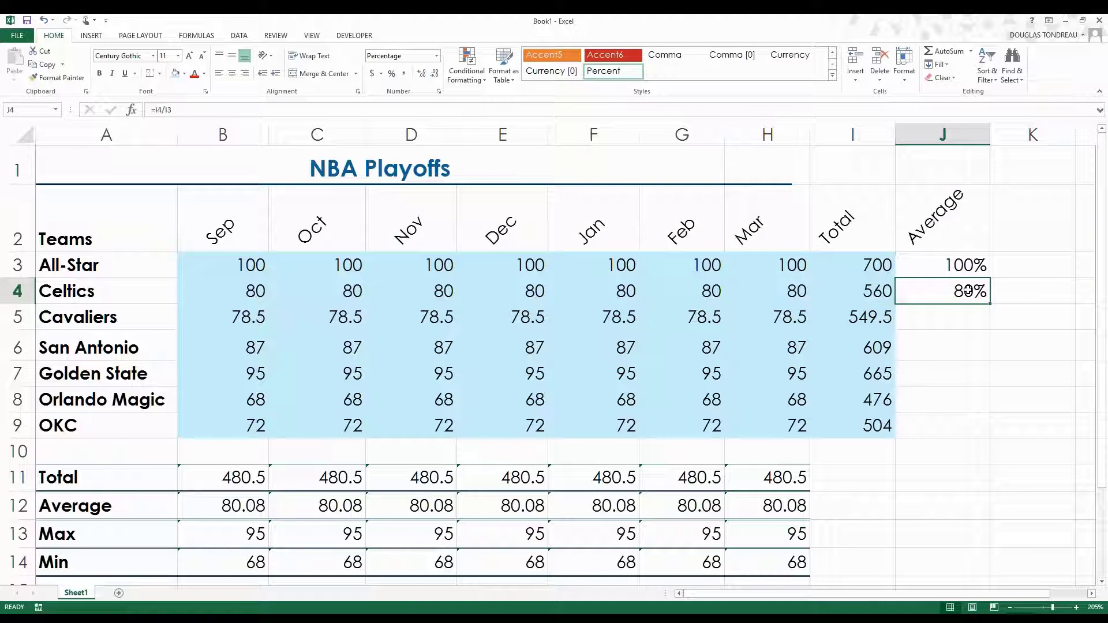
{"action": "left_click_drag", "start_coordinate": [263, 346], "coordinate": [882, 347]}
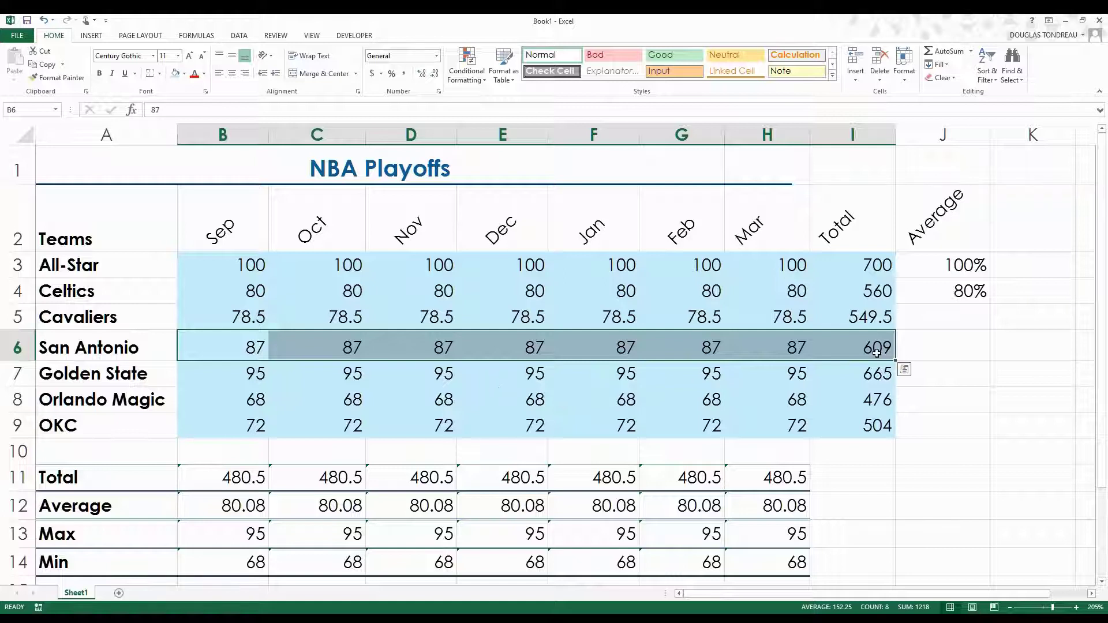
{"action": "left_click", "coordinate": [872, 318]}
{"action": "left_click", "coordinate": [971, 293]}
{"action": "left_click_drag", "start_coordinate": [990, 304], "coordinate": [989, 428]}
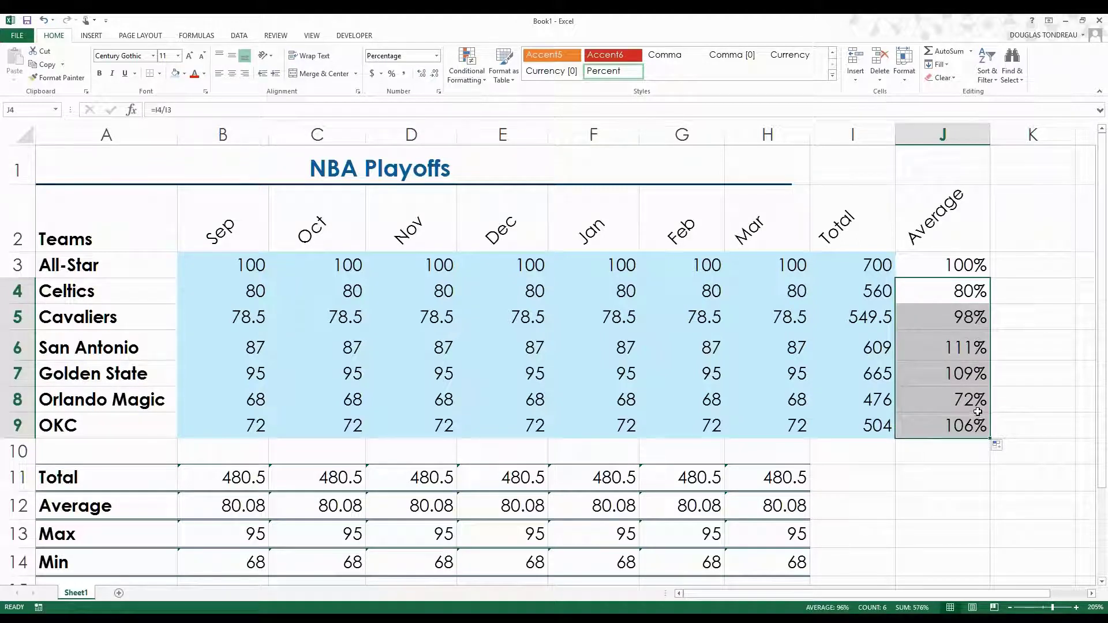
- Check the copied average formulas in J5 through J9 and the All-Star total formula in I3
{"action": "left_click", "coordinate": [957, 317]}
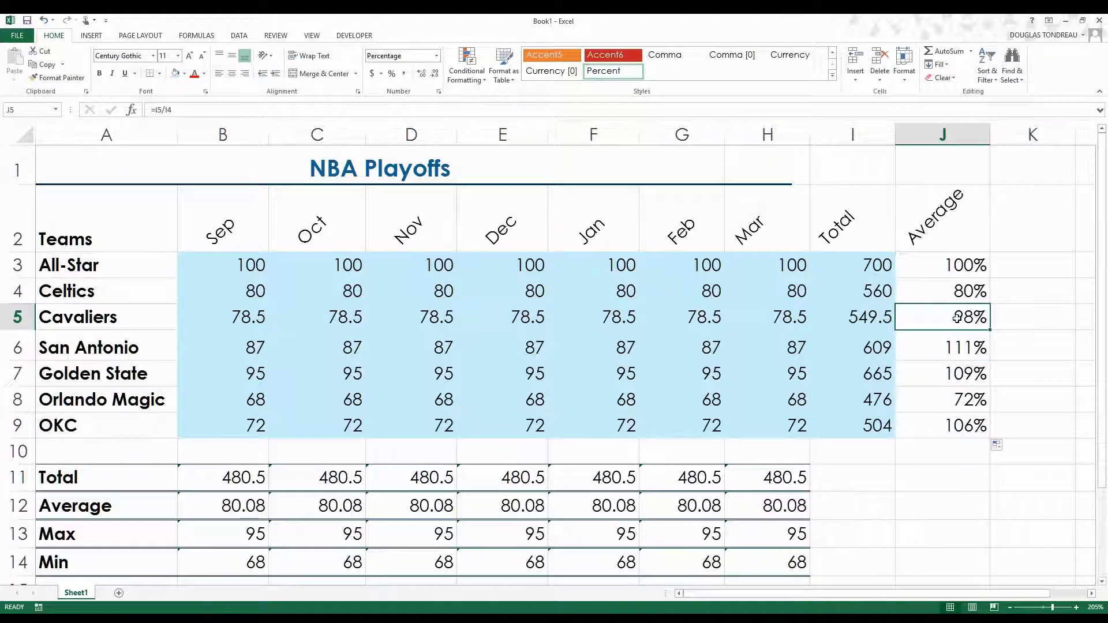
{"action": "left_click", "coordinate": [939, 349]}
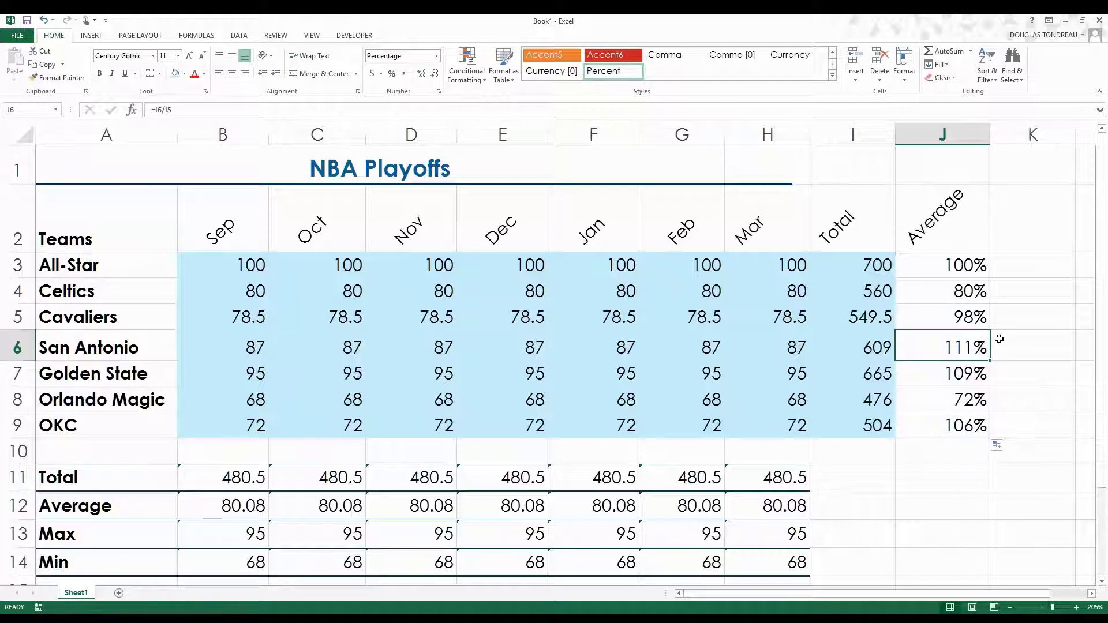
{"action": "key", "text": "Down"}
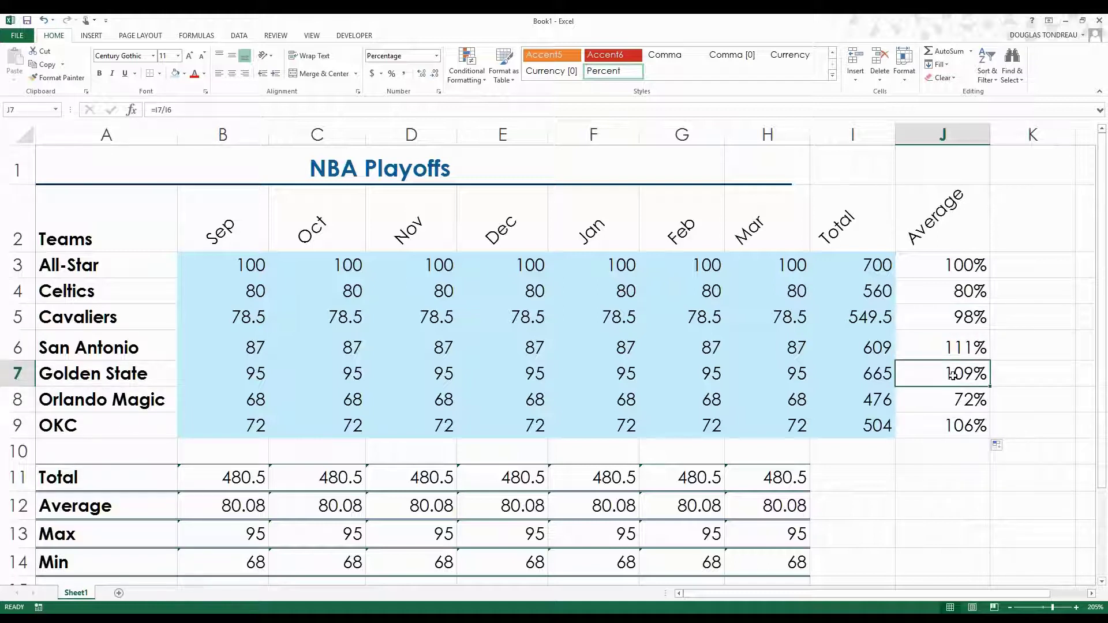
{"action": "left_click", "coordinate": [935, 399]}
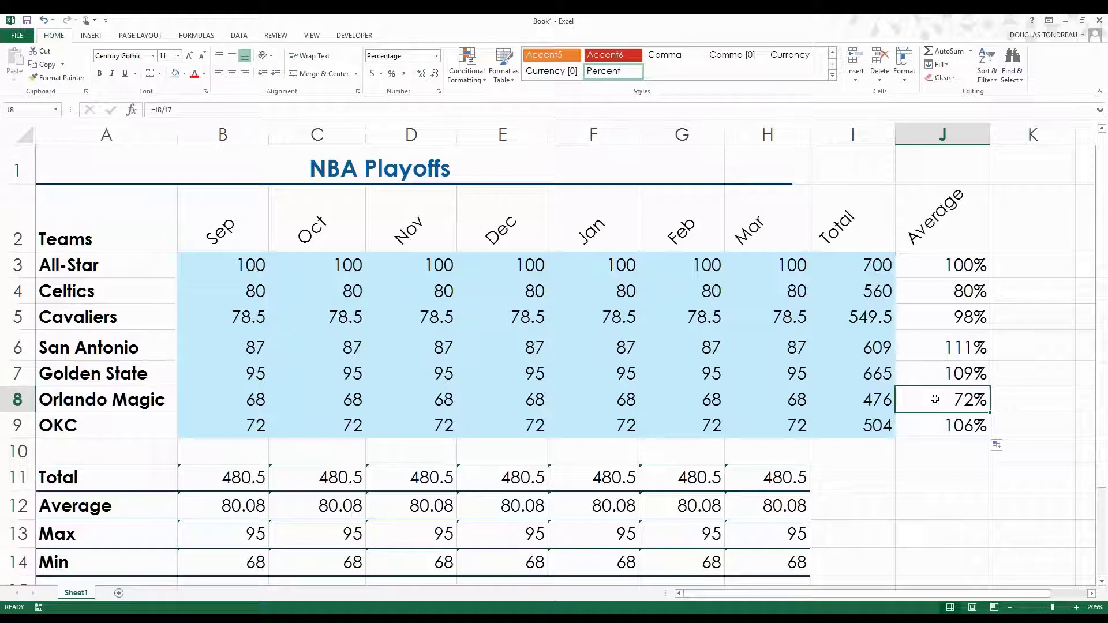
{"action": "left_click", "coordinate": [932, 433]}
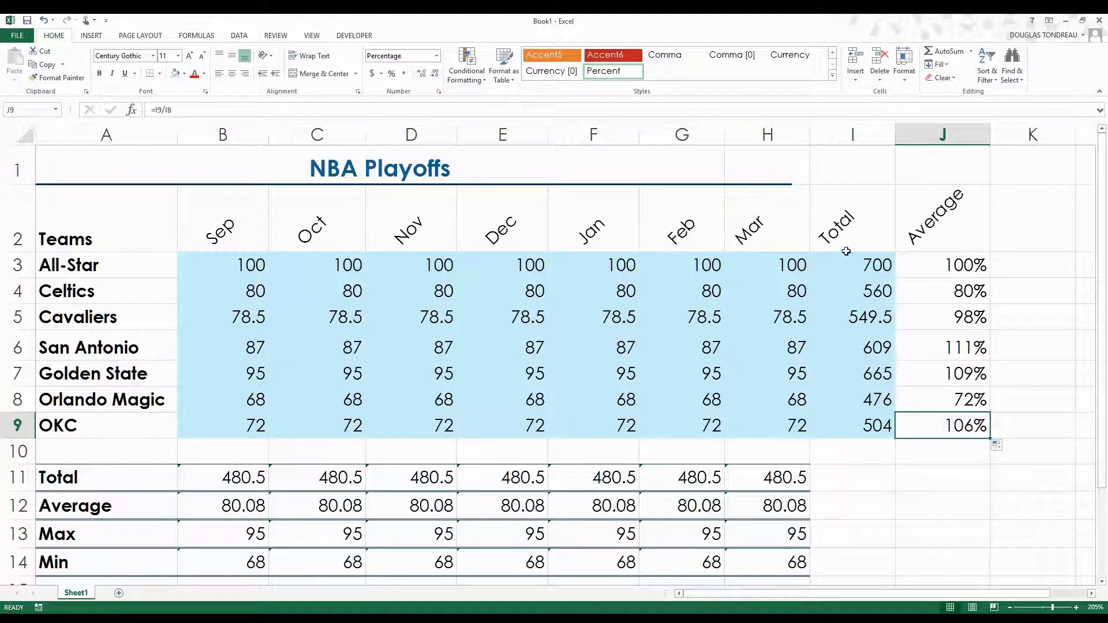
{"action": "left_click", "coordinate": [855, 261]}
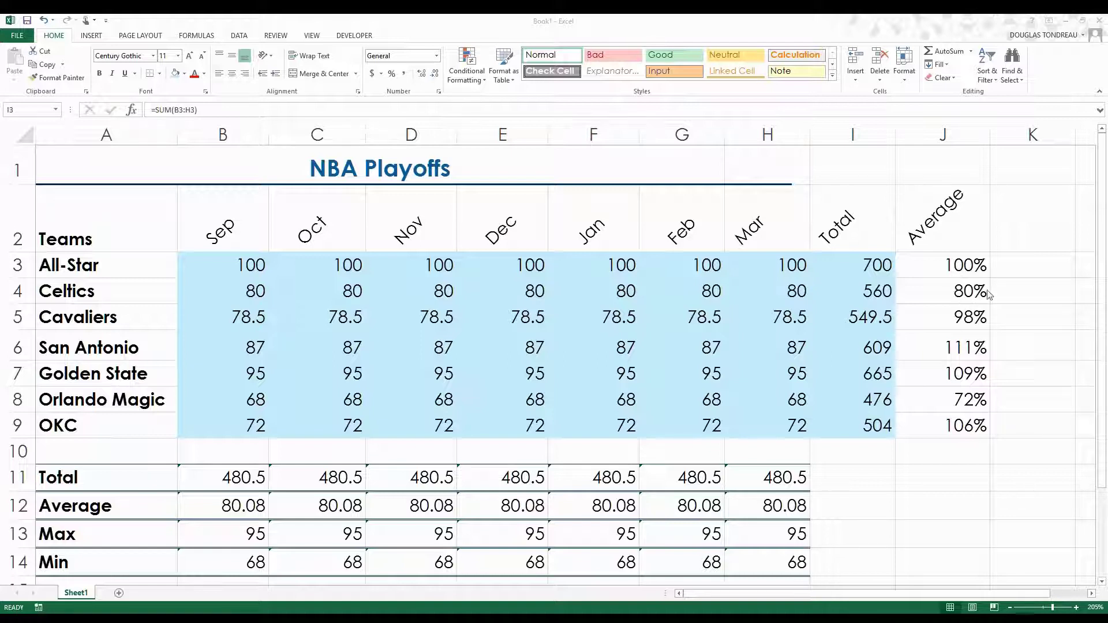
- Open the average formulas in J4 and J5 to examine which totals each one divides
{"action": "double_click", "coordinate": [949, 291]}
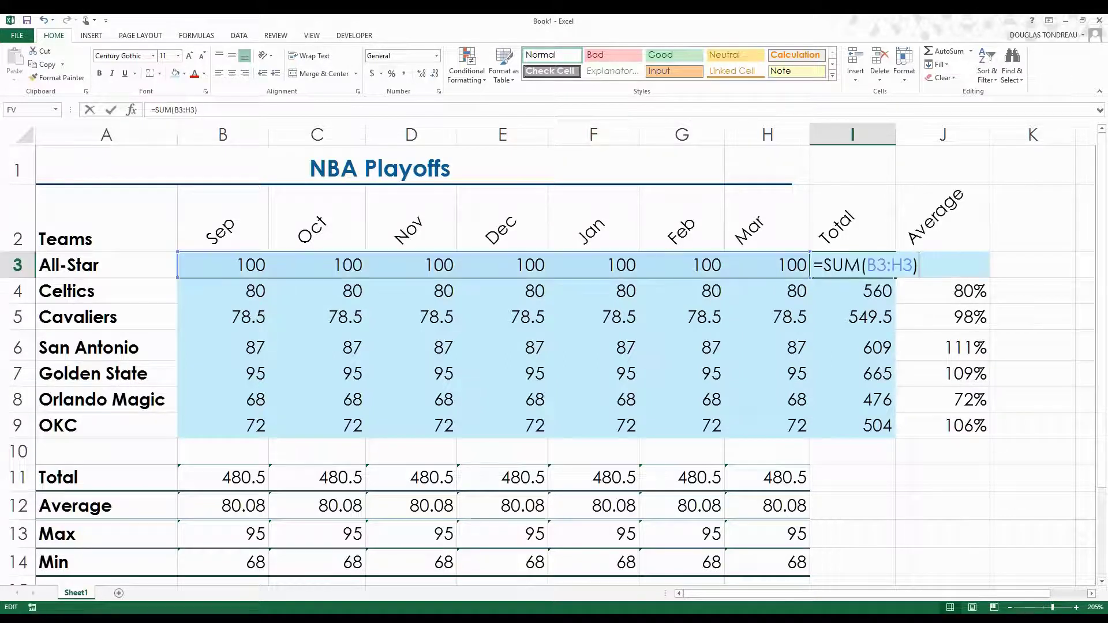
{"action": "left_click", "coordinate": [939, 305]}
{"action": "left_click", "coordinate": [936, 295]}
{"action": "double_click", "coordinate": [936, 295]}
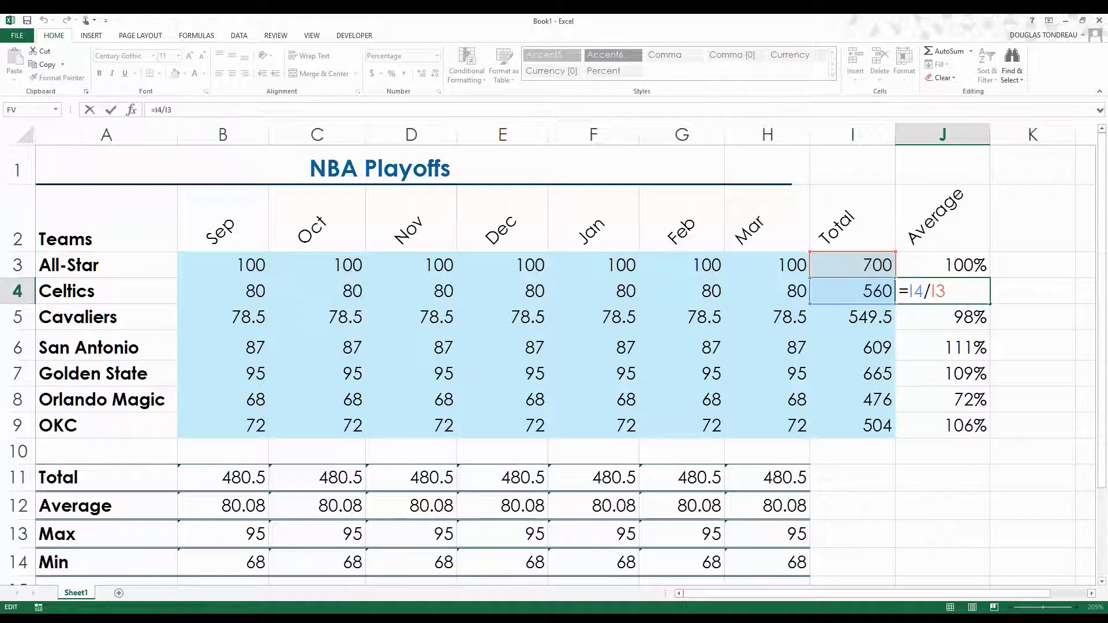
{"action": "key", "text": "Return"}
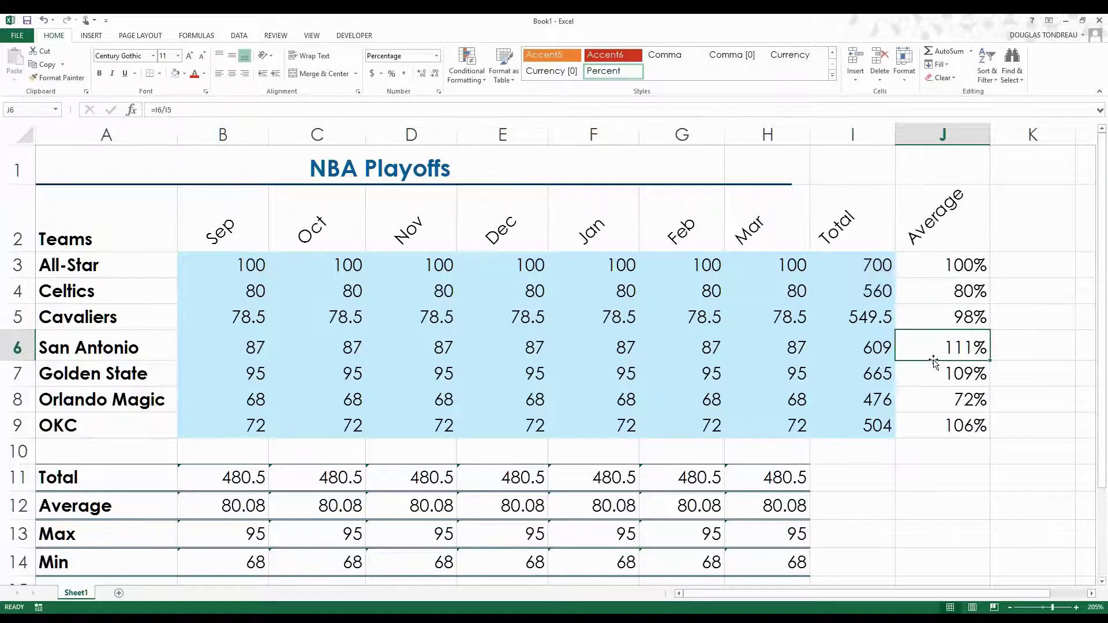
{"action": "double_click", "coordinate": [935, 318]}
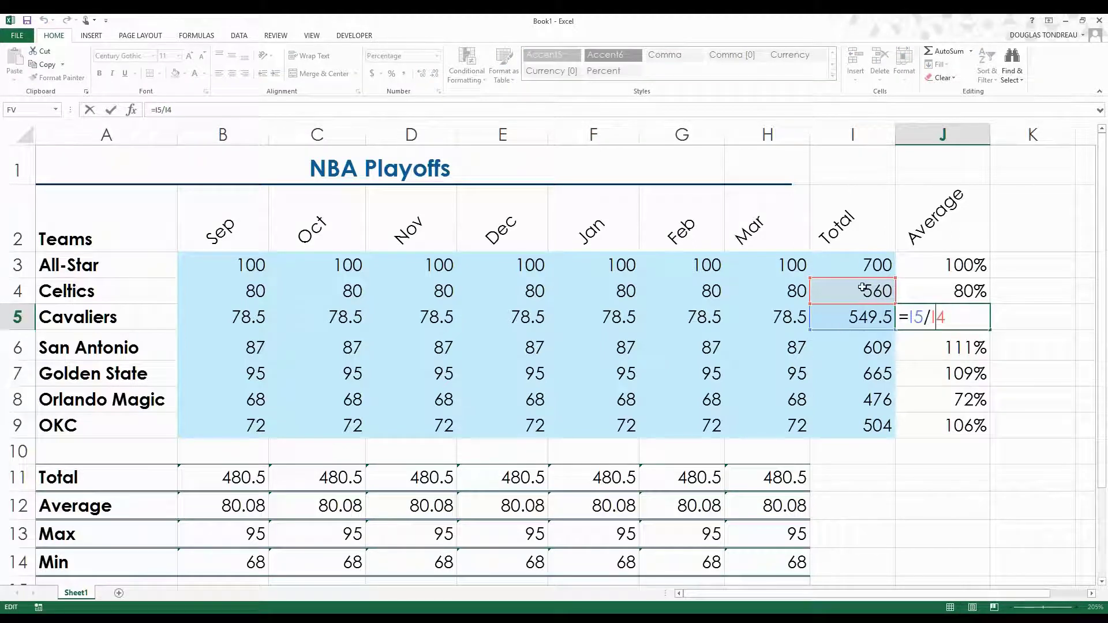
{"action": "key", "text": "Return"}
- Open San Antonio's average formula in J6 to examine its references, discarding any accidental changes
{"action": "double_click", "coordinate": [931, 347]}
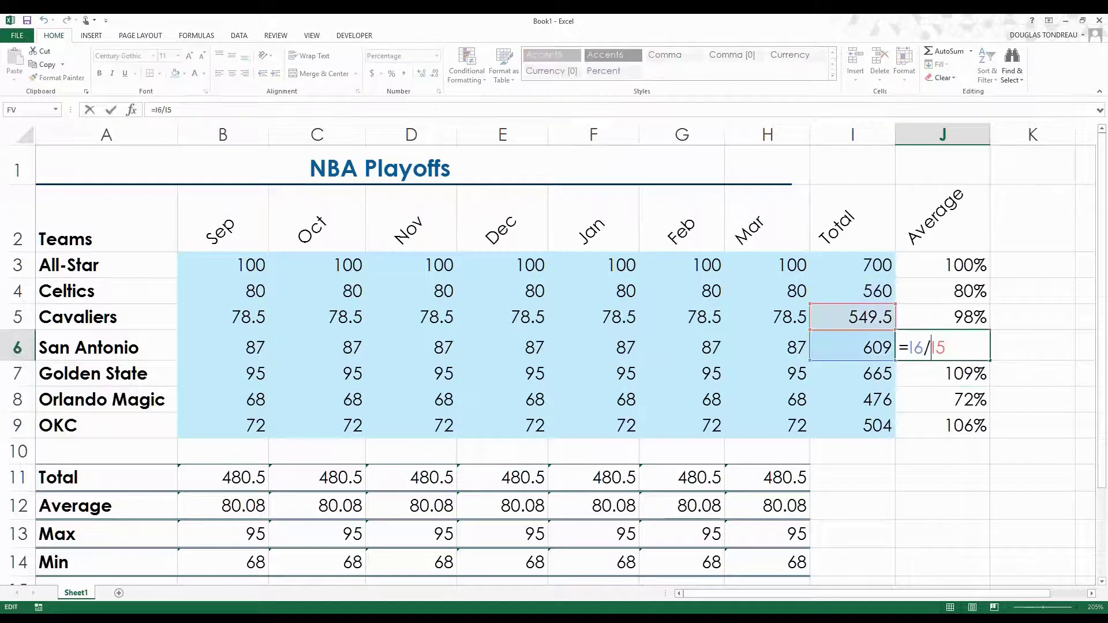
{"action": "left_click", "coordinate": [864, 396]}
{"action": "key", "text": "BackSpace"}
{"action": "key", "text": "BackSpace"}
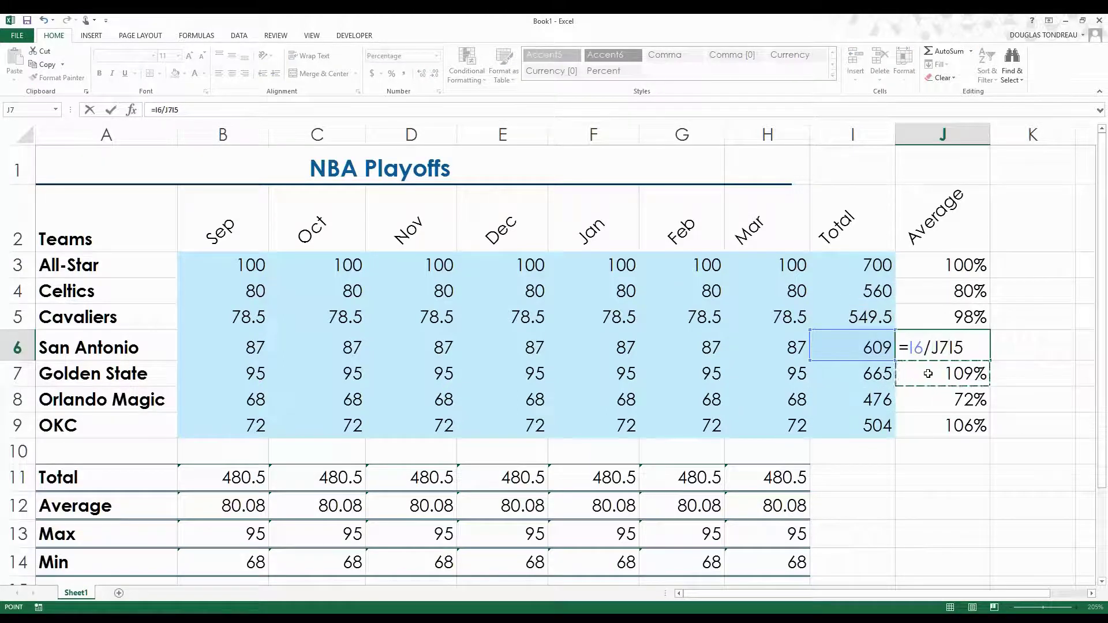
{"action": "key", "text": "ctrl+Return"}
{"action": "double_click", "coordinate": [931, 318]}
{"action": "left_click", "coordinate": [933, 369]}
{"action": "double_click", "coordinate": [930, 342]}
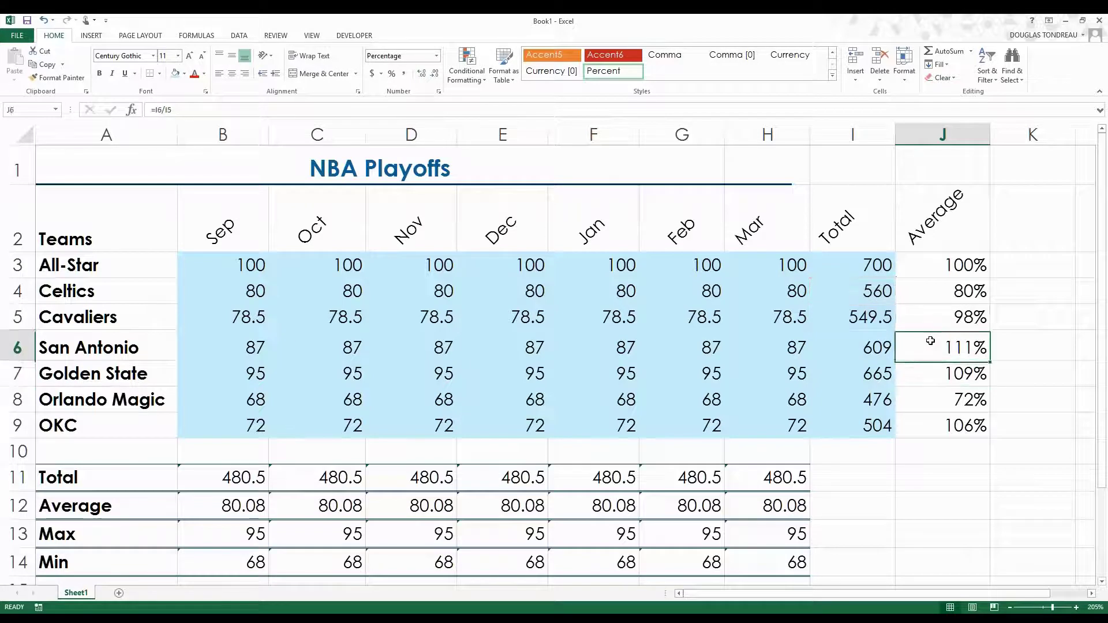
- Examine the references in the J7, J8 and J9 average formulas and compare them with the team totals in column I
{"action": "left_click", "coordinate": [931, 376]}
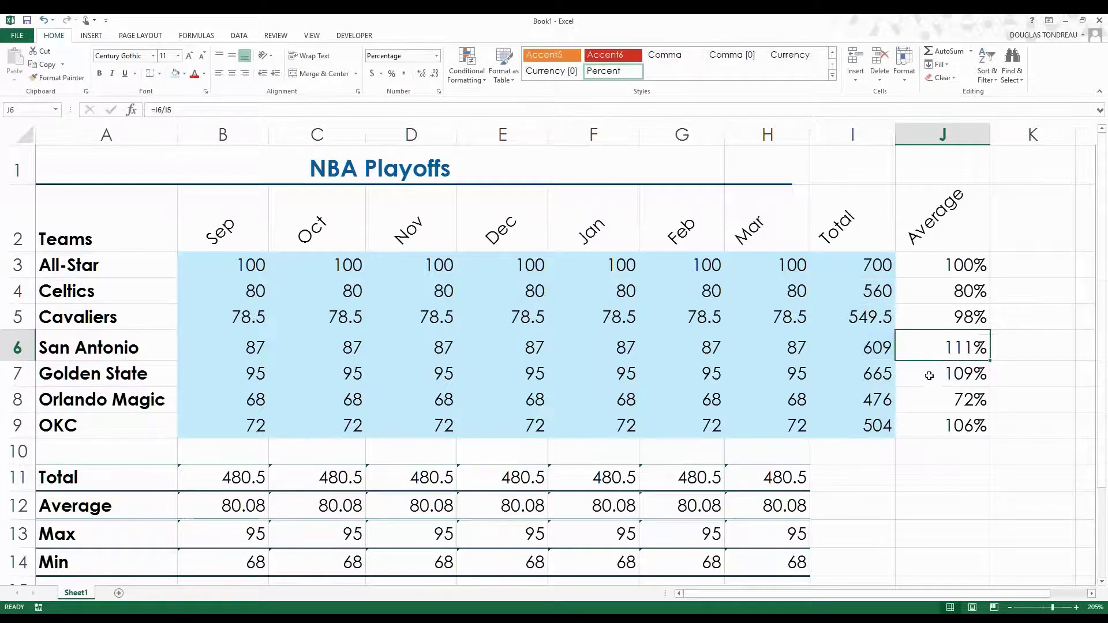
{"action": "double_click", "coordinate": [931, 375]}
{"action": "key", "text": "ctrl+Return"}
{"action": "double_click", "coordinate": [924, 398]}
{"action": "key", "text": "ctrl+Return"}
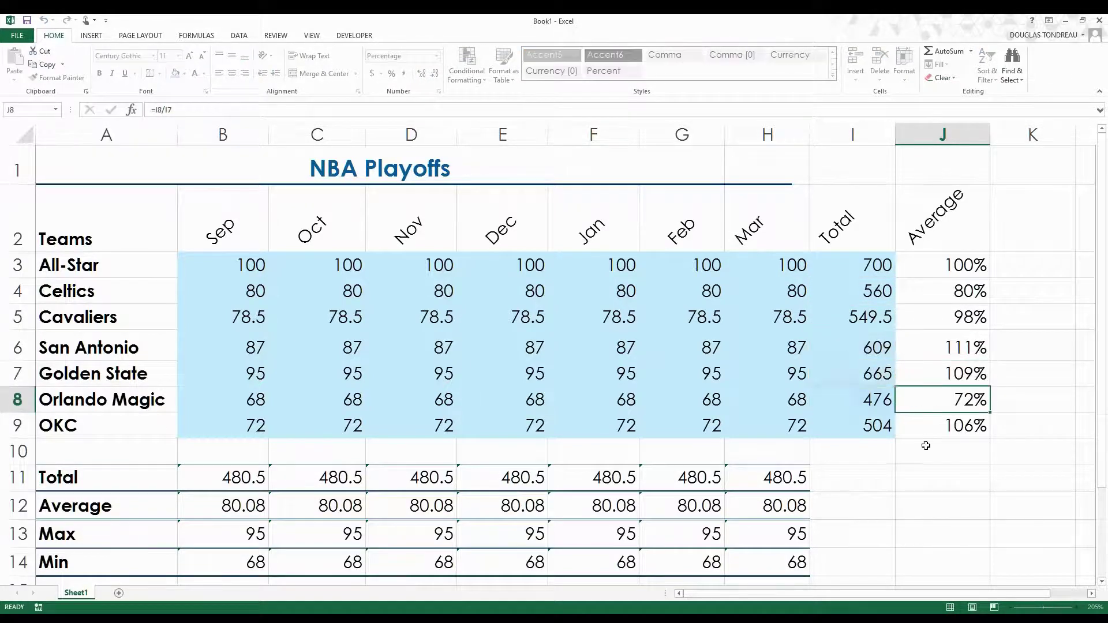
{"action": "double_click", "coordinate": [924, 426]}
{"action": "key", "text": "ctrl+Return"}
{"action": "left_click", "coordinate": [873, 425]}
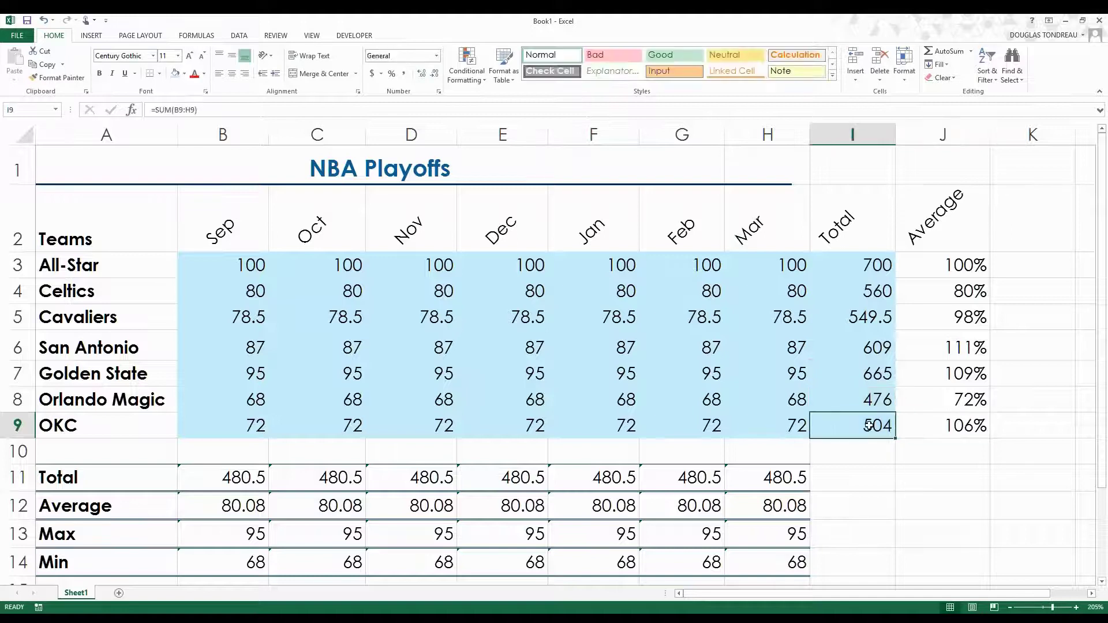
{"action": "left_click_drag", "start_coordinate": [867, 406], "coordinate": [866, 430]}
{"action": "left_click_drag", "start_coordinate": [861, 365], "coordinate": [860, 381]}
{"action": "left_click", "coordinate": [857, 420]}
- Open the average formulas in J4 and J5 to compare which total each one divides by
{"action": "left_click", "coordinate": [935, 291]}
{"action": "key", "text": "F2"}
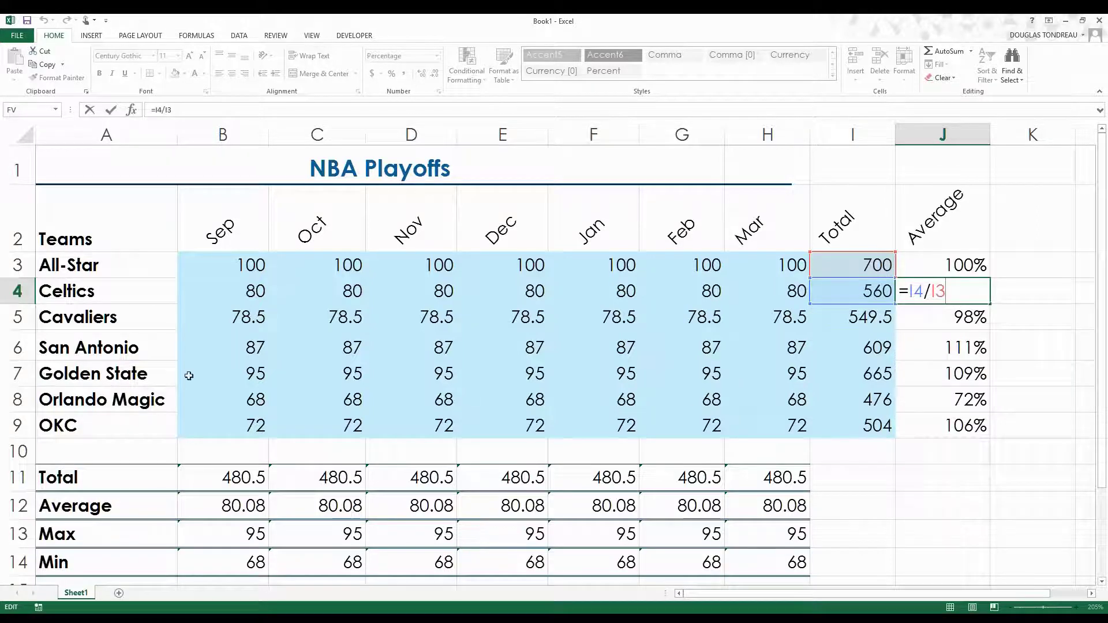
{"action": "left_click_drag", "start_coordinate": [231, 266], "coordinate": [872, 271]}
{"action": "left_click", "coordinate": [918, 366]}
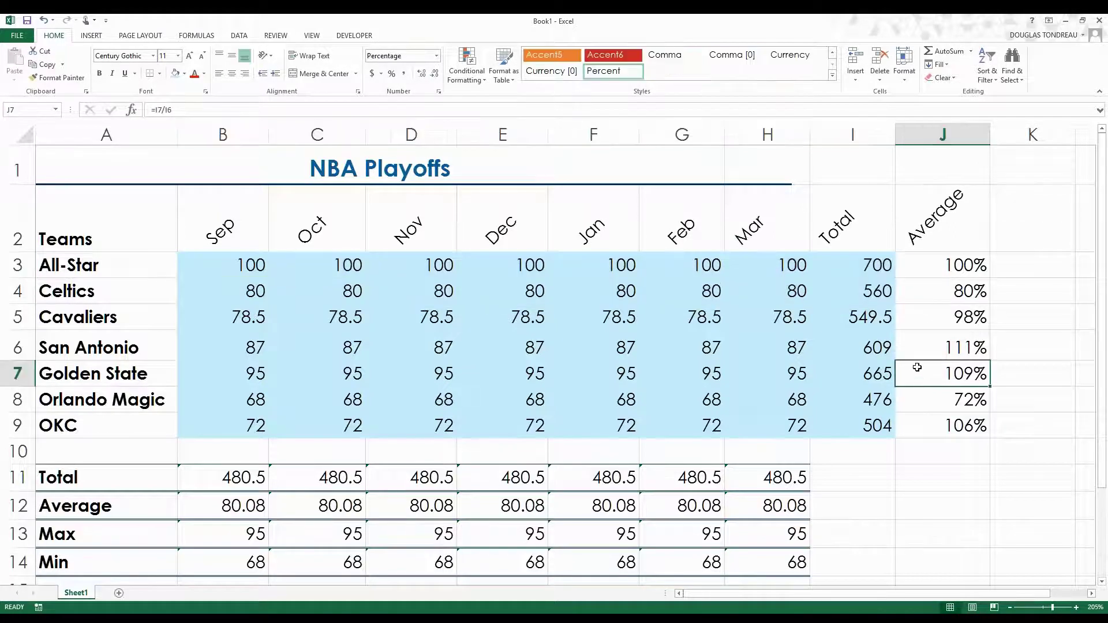
{"action": "double_click", "coordinate": [947, 325]}
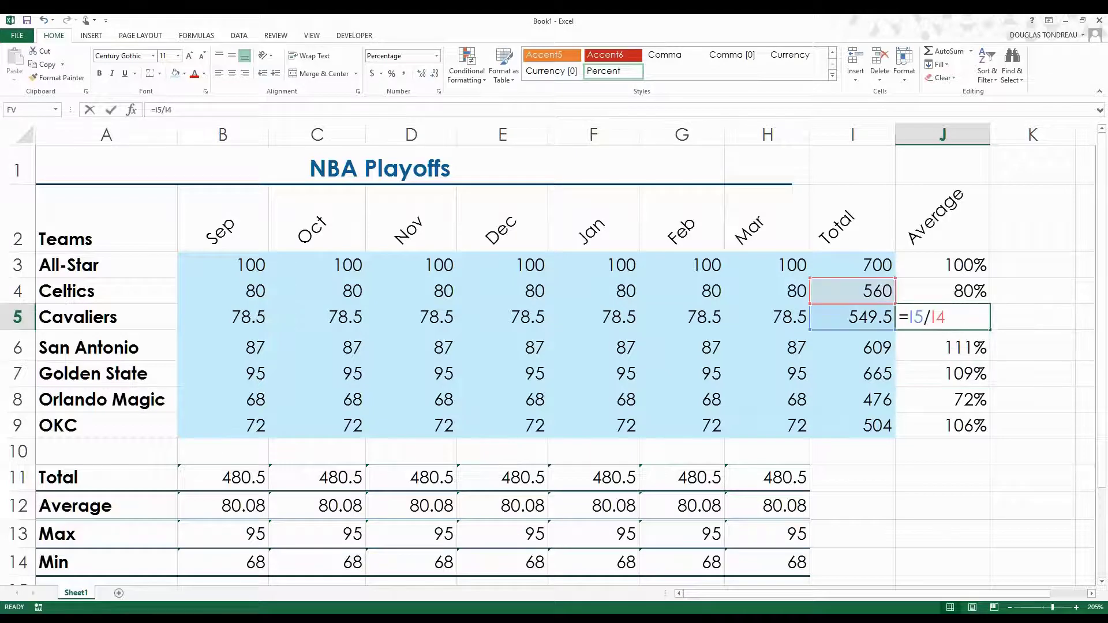
{"action": "key", "text": "Escape"}
- Make the All-Star total reference absolute in the Celtics' average formula in J4, giving =I4/$I$3
{"action": "double_click", "coordinate": [964, 290]}
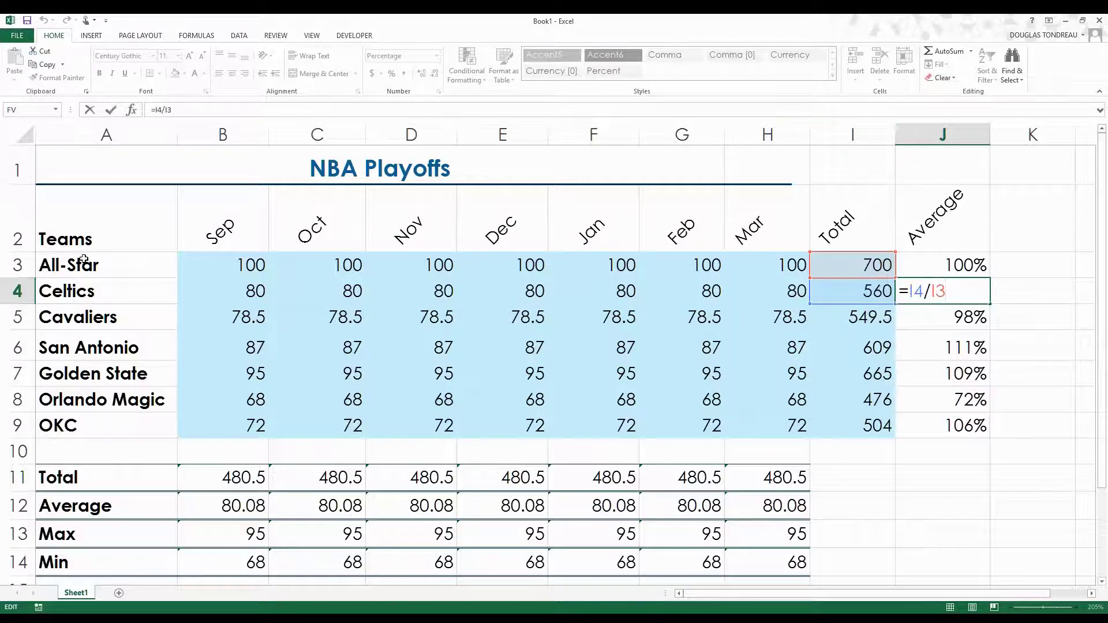
{"action": "left_click", "coordinate": [187, 112]}
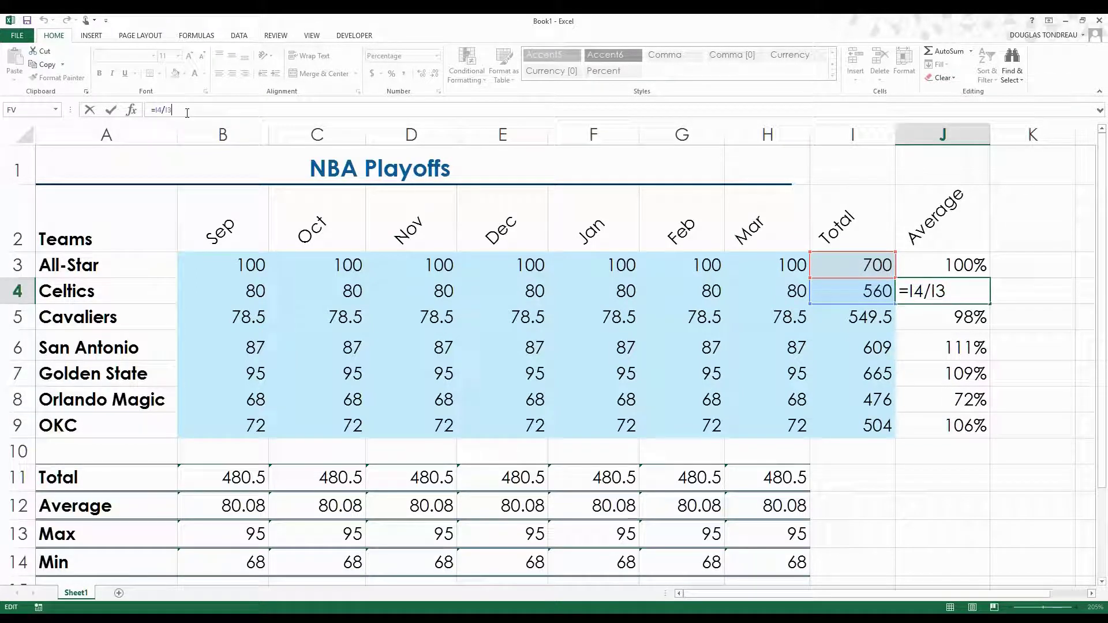
{"action": "key", "text": "F4"}
{"action": "key", "text": "Return"}
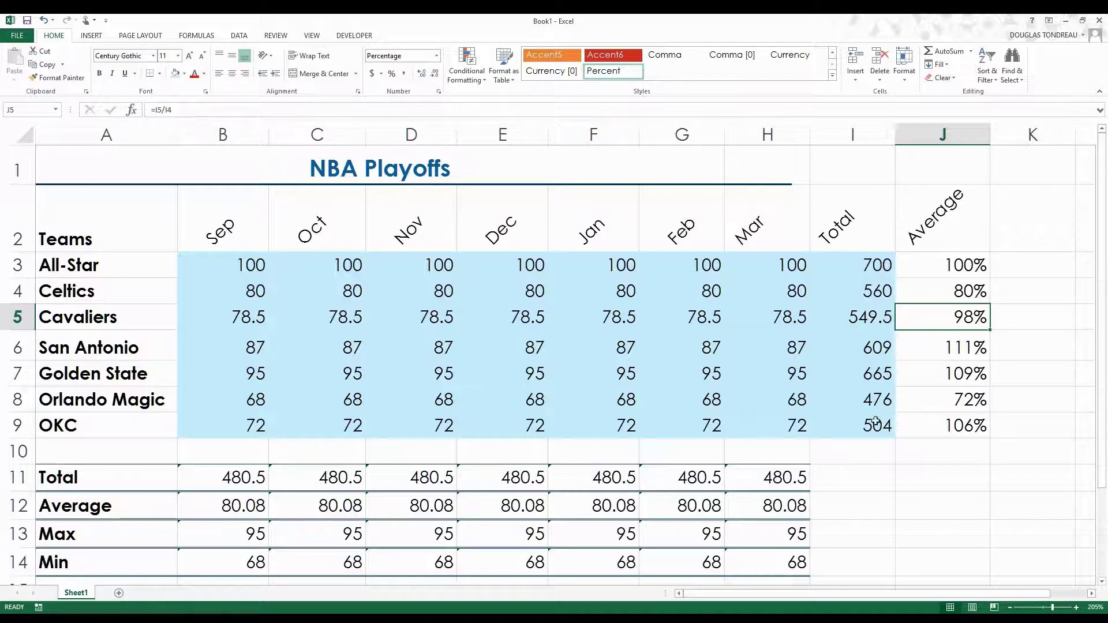
- Fill the Celtics' average formula from J4 down through J9
{"action": "left_click", "coordinate": [983, 290]}
{"action": "left_click_drag", "start_coordinate": [990, 312], "coordinate": [994, 438]}
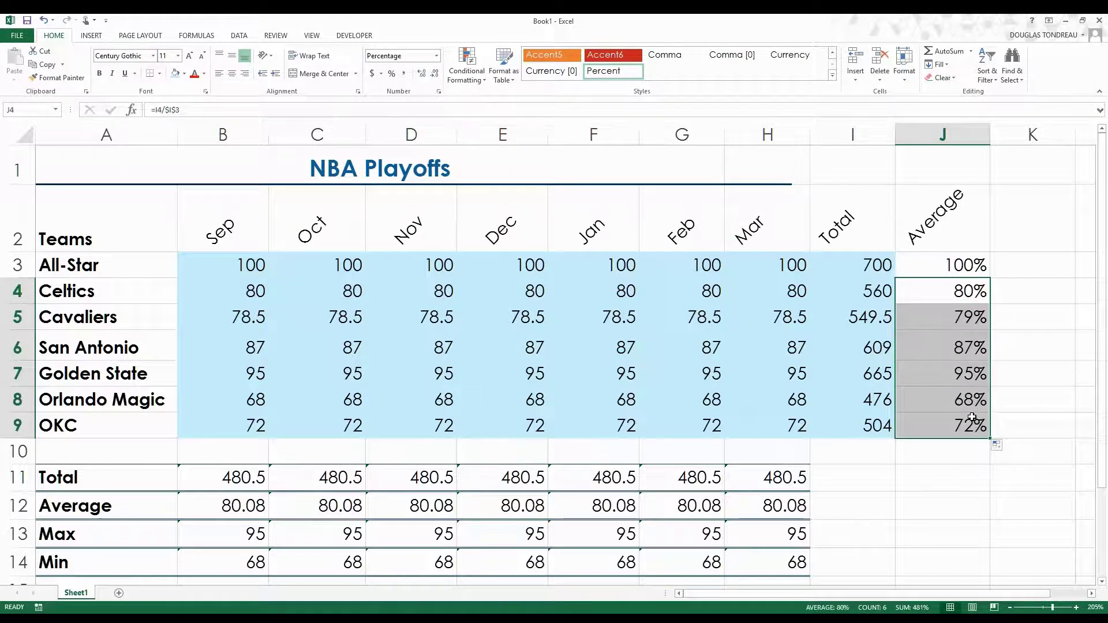
{"action": "left_click", "coordinate": [946, 451]}
- Check the refilled average formulas in J5 through J9 for the absolute $I$3 reference
{"action": "left_click", "coordinate": [936, 322]}
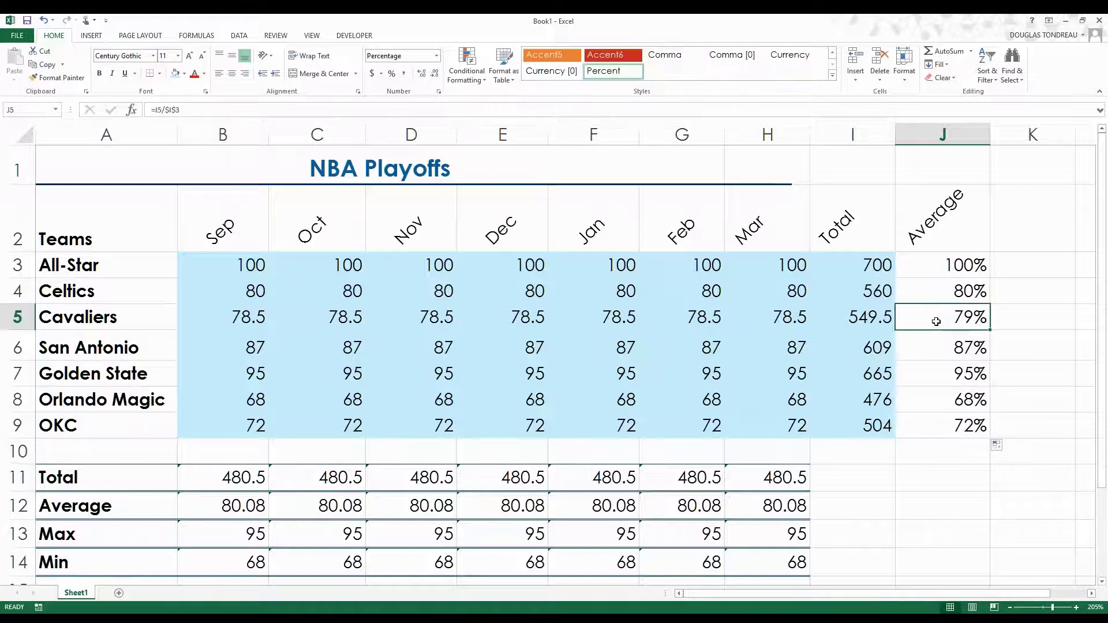
{"action": "left_click", "coordinate": [943, 350]}
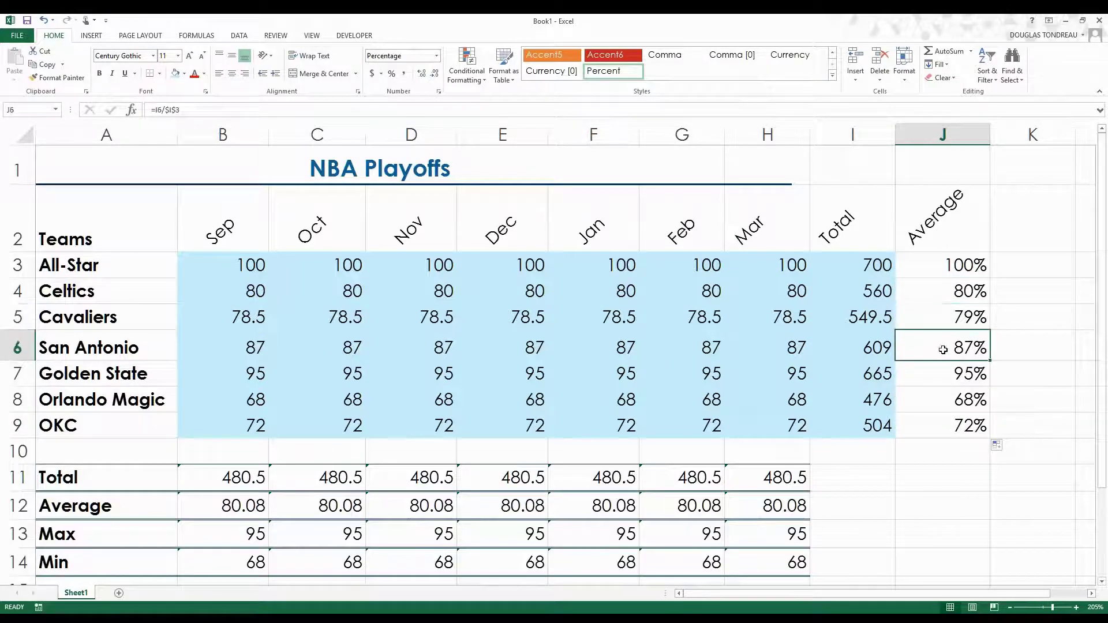
{"action": "left_click", "coordinate": [942, 371]}
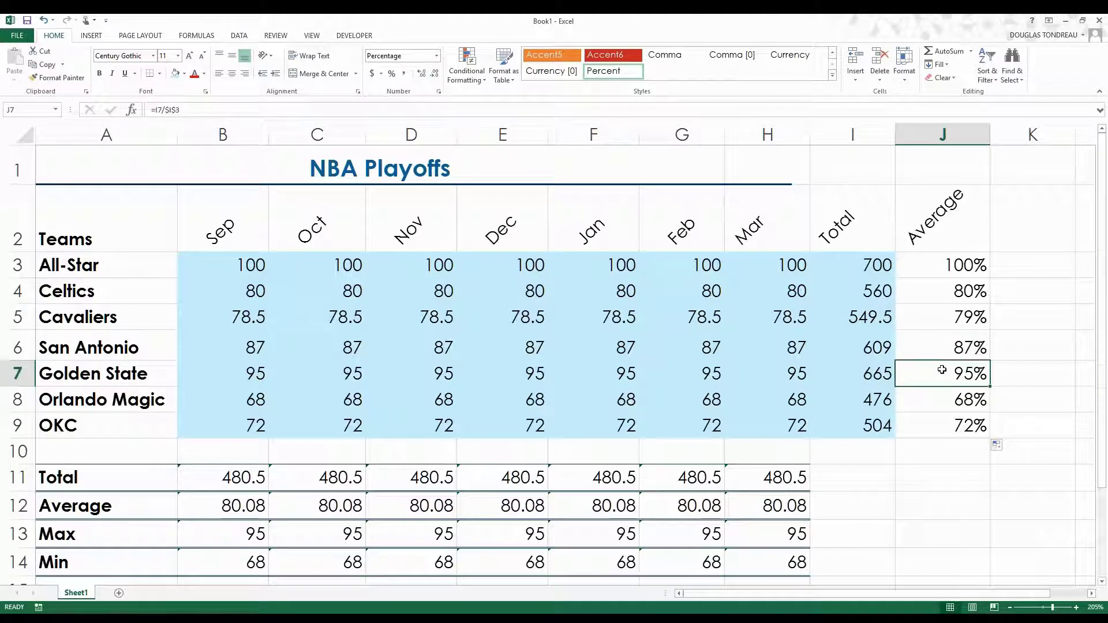
{"action": "left_click", "coordinate": [946, 400]}
{"action": "left_click", "coordinate": [944, 420]}
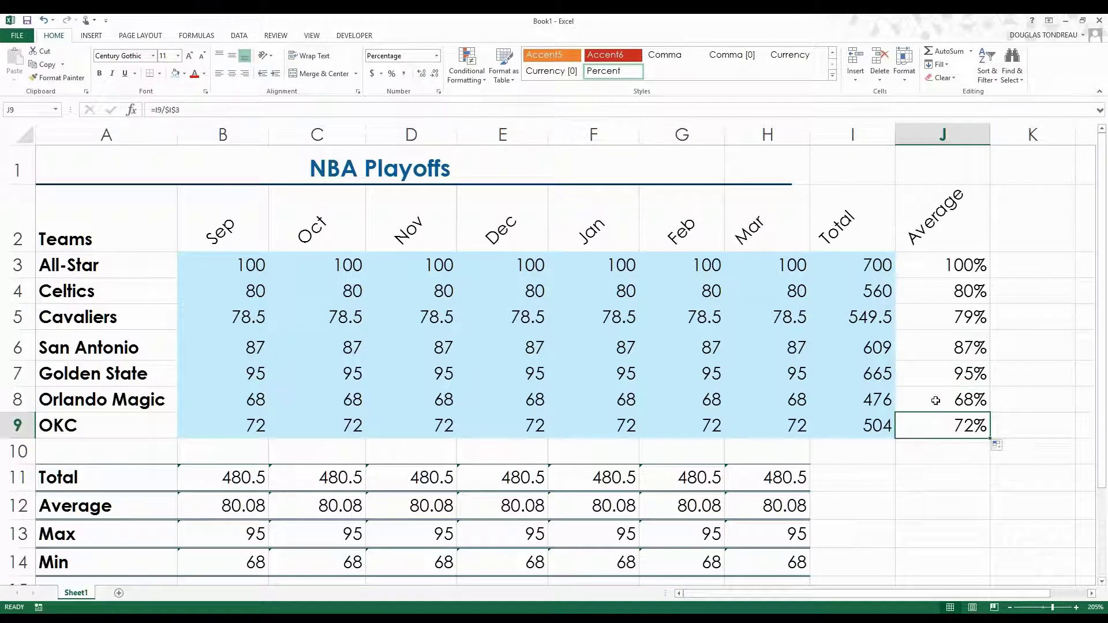
- Examine the absolute reference in J4 and compare the team totals in I4 through I9 with the All-Star total in I3
{"action": "double_click", "coordinate": [942, 295]}
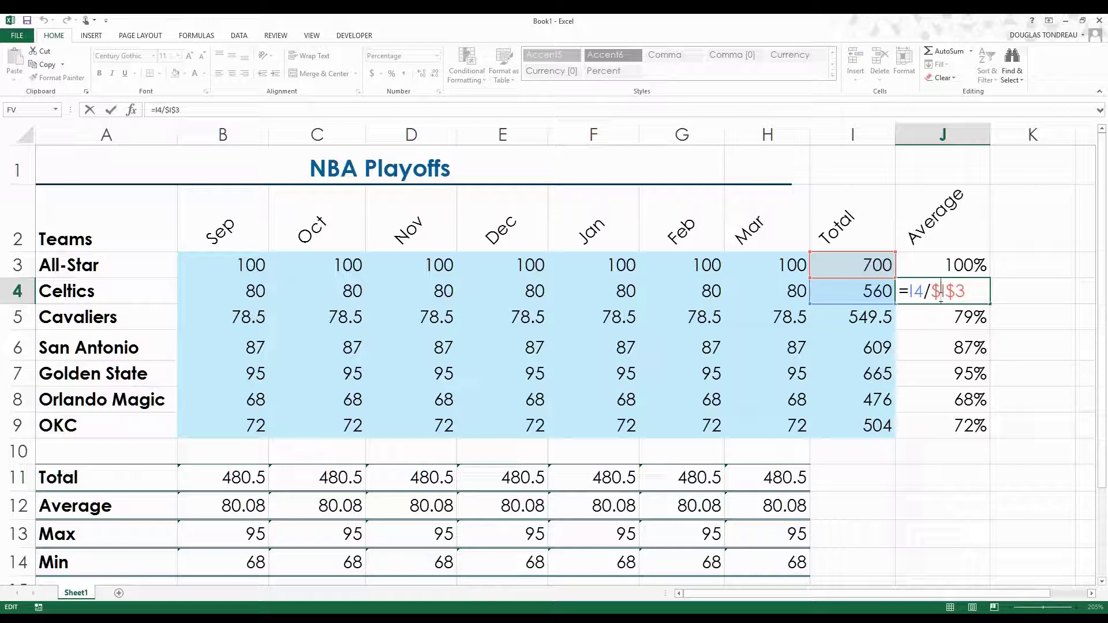
{"action": "key", "text": "Return"}
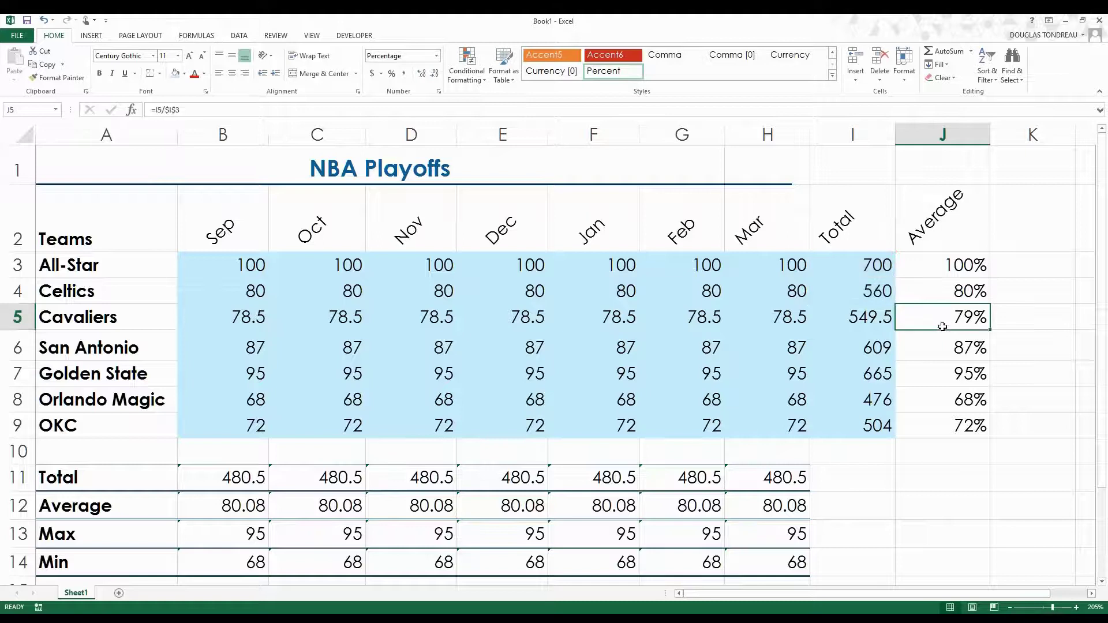
{"action": "left_click_drag", "start_coordinate": [854, 291], "coordinate": [860, 425]}
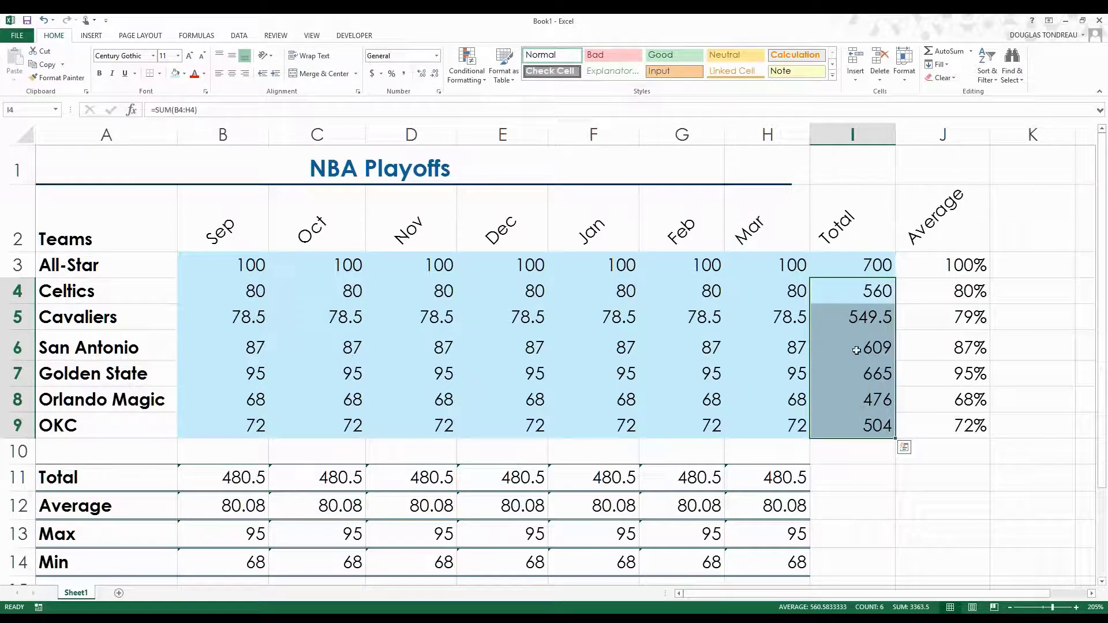
{"action": "left_click", "coordinate": [859, 257]}
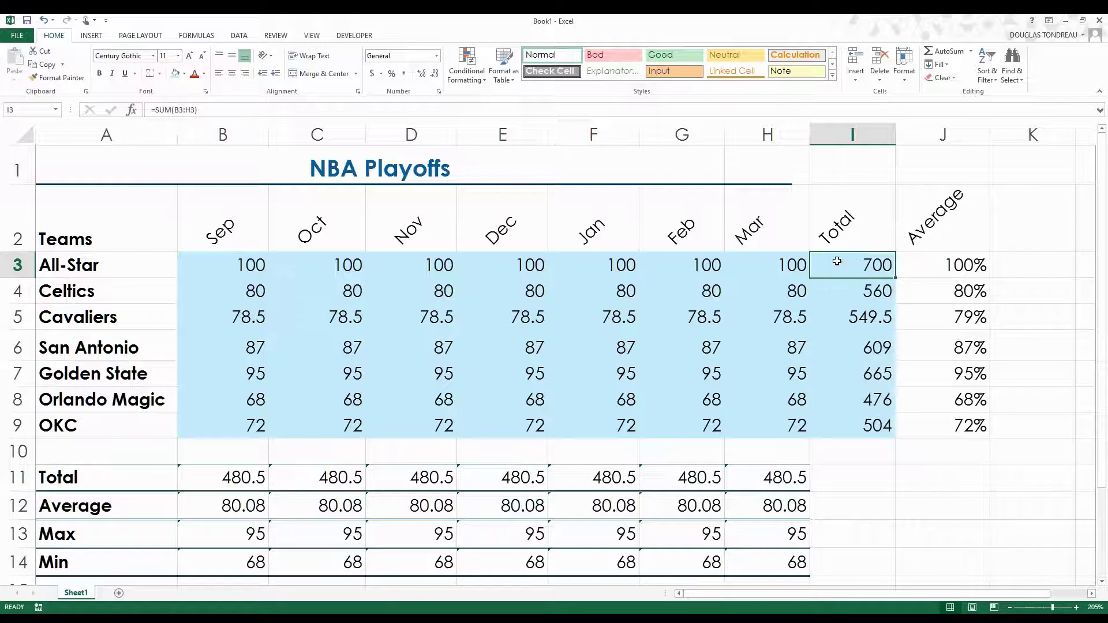
{"action": "left_click", "coordinate": [849, 295]}
{"action": "left_click_drag", "start_coordinate": [849, 306], "coordinate": [854, 427]}
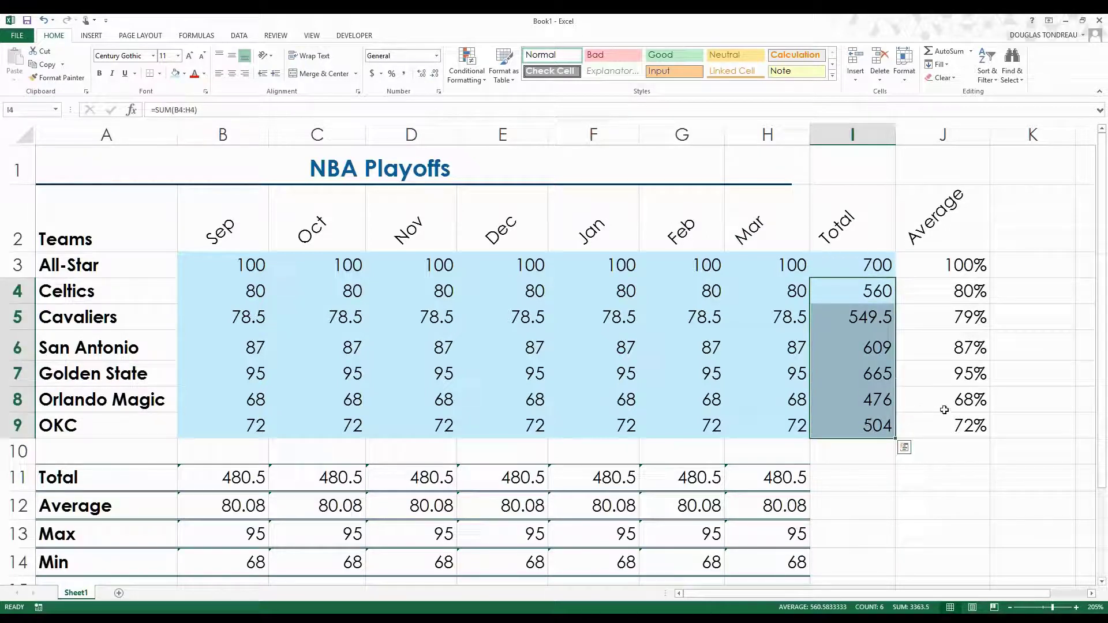
{"action": "left_click", "coordinate": [959, 372]}
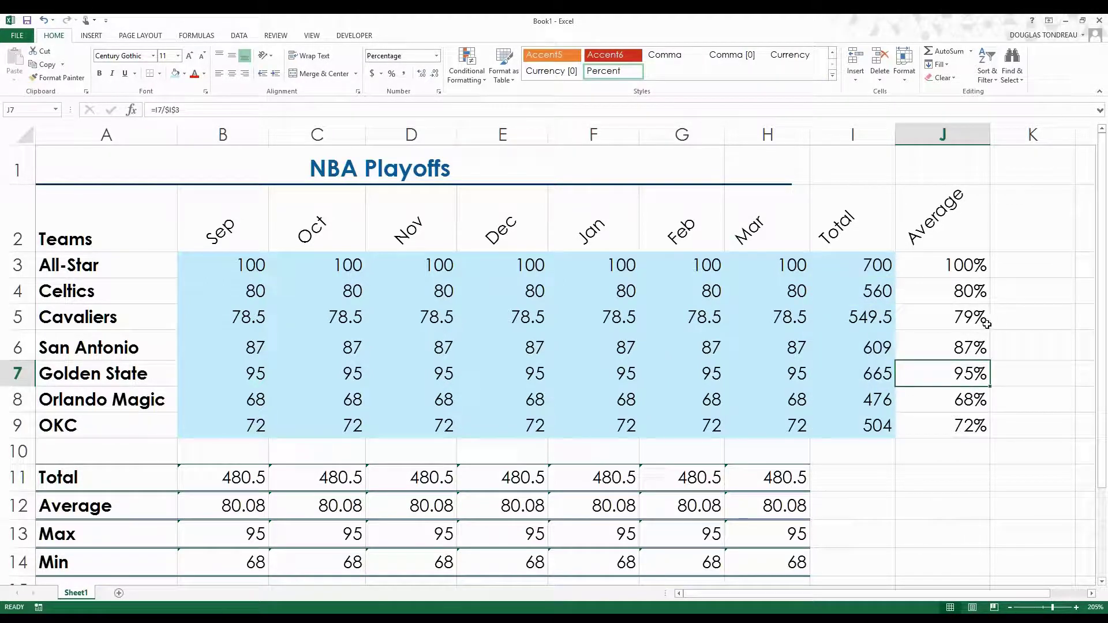
{"action": "double_click", "coordinate": [950, 292]}
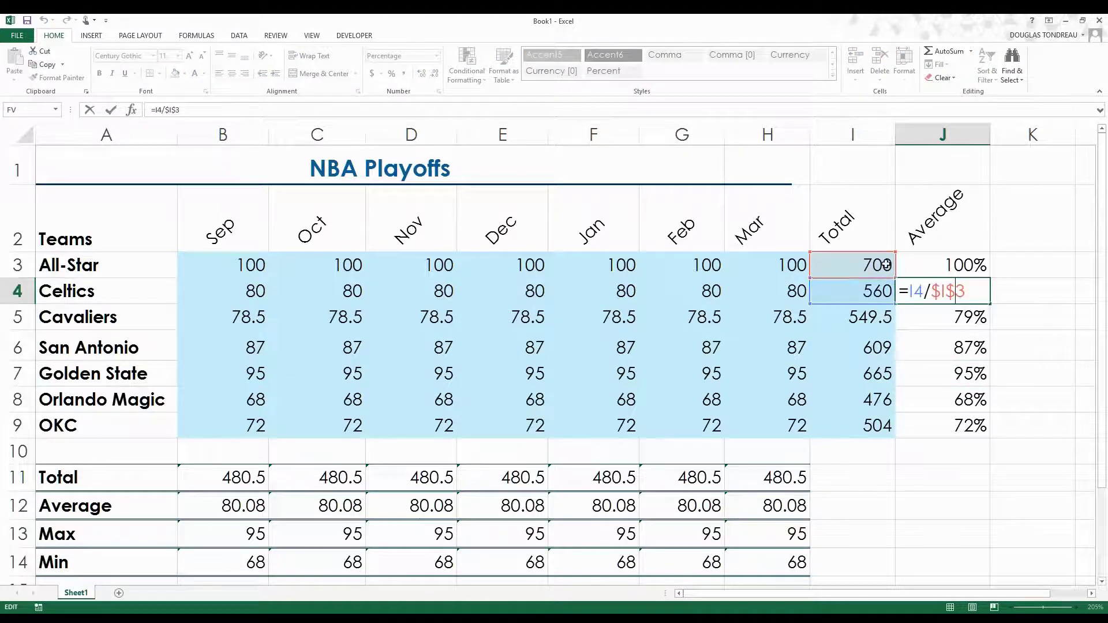
{"action": "left_click", "coordinate": [955, 375]}
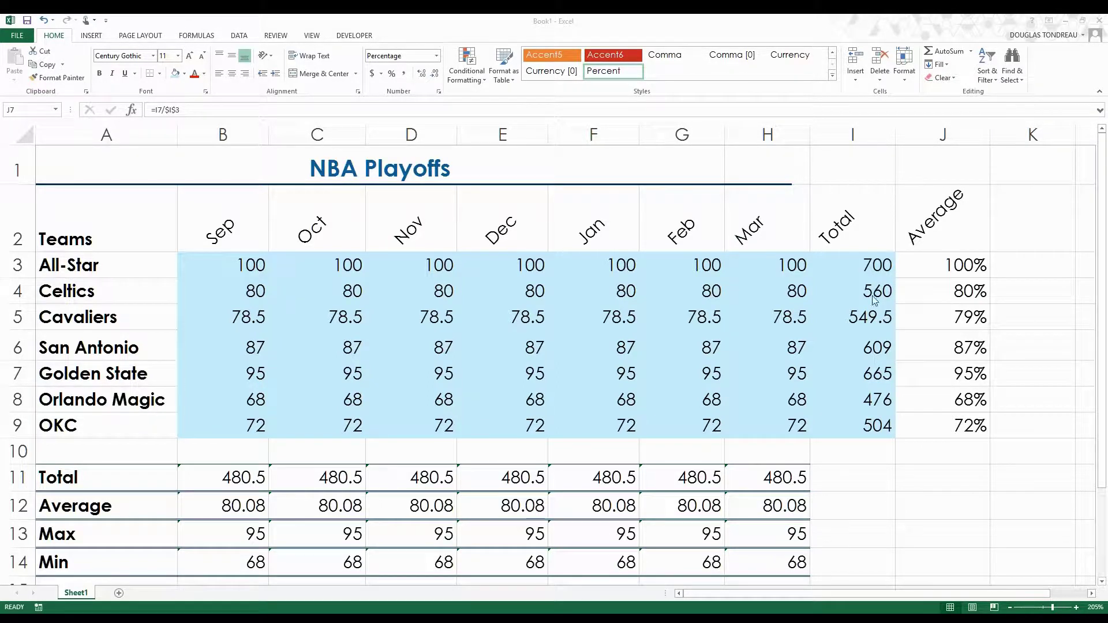
- Inspect Golden State's average formula in J7 and the Celtics' total formula in I4, discarding any accidental changes
{"action": "double_click", "coordinate": [905, 373]}
{"action": "left_click", "coordinate": [875, 292]}
{"action": "key", "text": "Escape"}
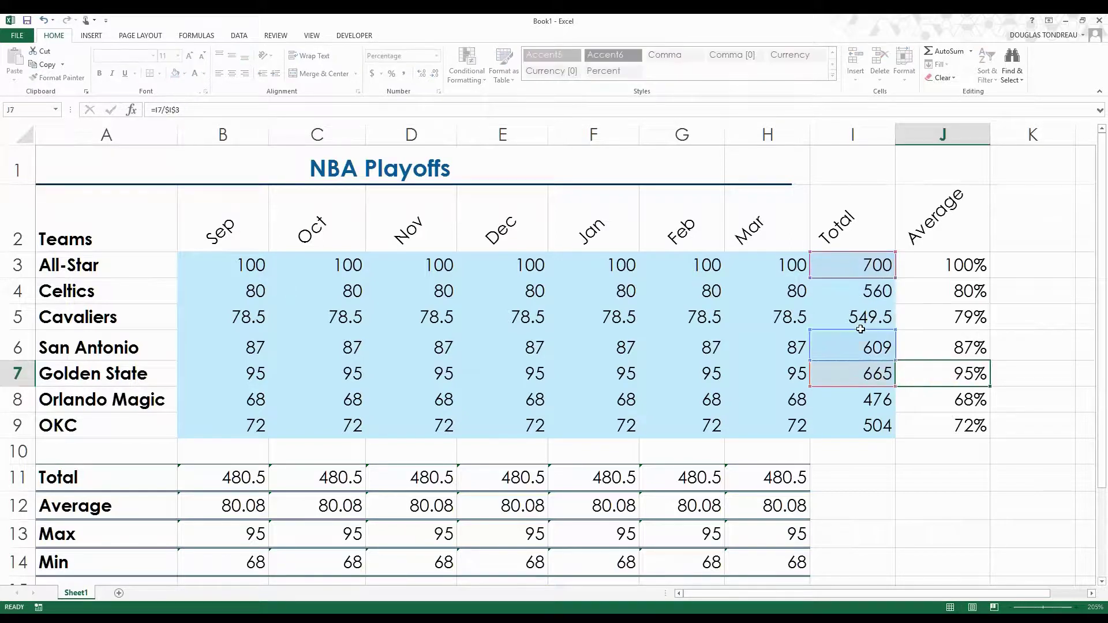
{"action": "double_click", "coordinate": [866, 291]}
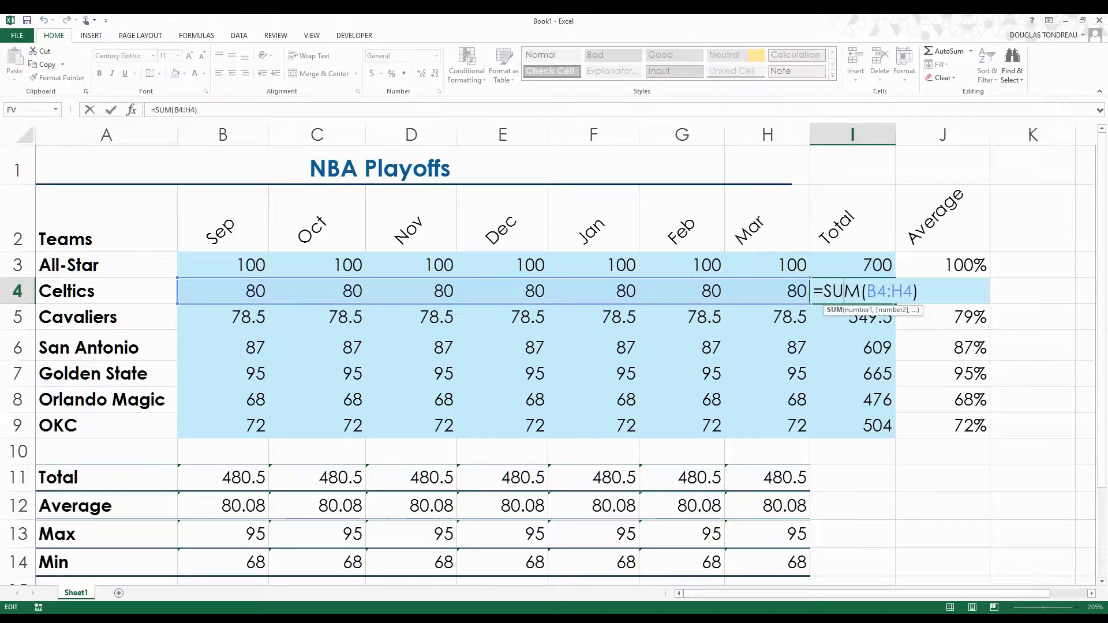
{"action": "key", "text": "Escape"}
{"action": "left_click", "coordinate": [860, 264]}
{"action": "left_click", "coordinate": [857, 292]}
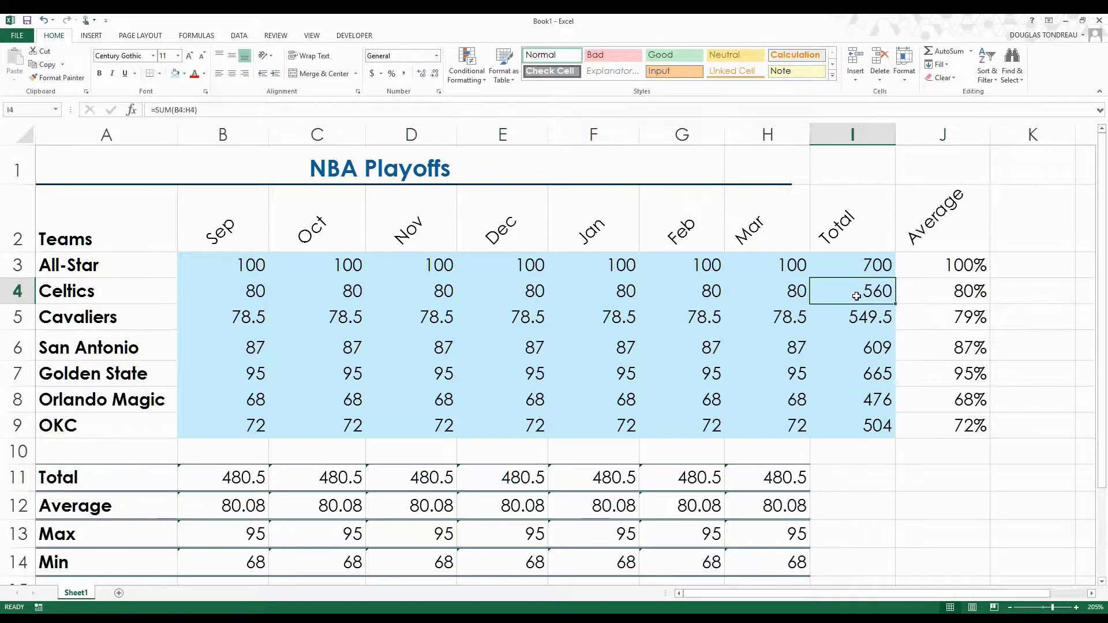
{"action": "double_click", "coordinate": [857, 292]}
{"action": "key", "text": "Escape"}
- Reopen the Celtics' average formula in J4 to review its team total and absolute All-Star total references
{"action": "left_click", "coordinate": [947, 425]}
{"action": "left_click", "coordinate": [924, 291]}
{"action": "double_click", "coordinate": [923, 292]}
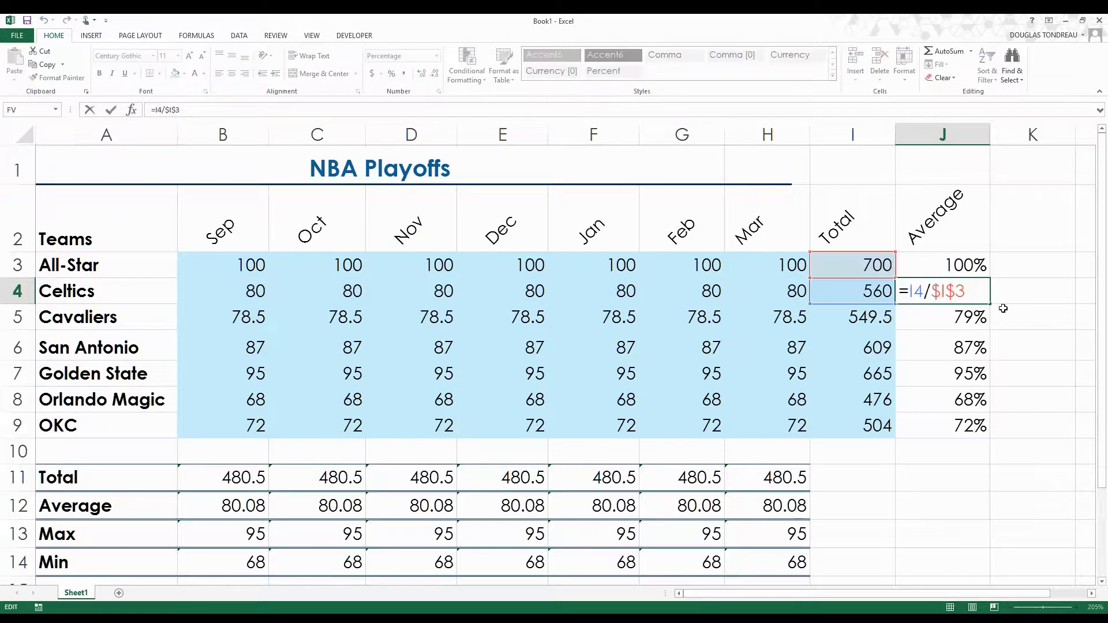
{"action": "left_click", "coordinate": [946, 290]}
{"action": "left_click", "coordinate": [879, 470]}
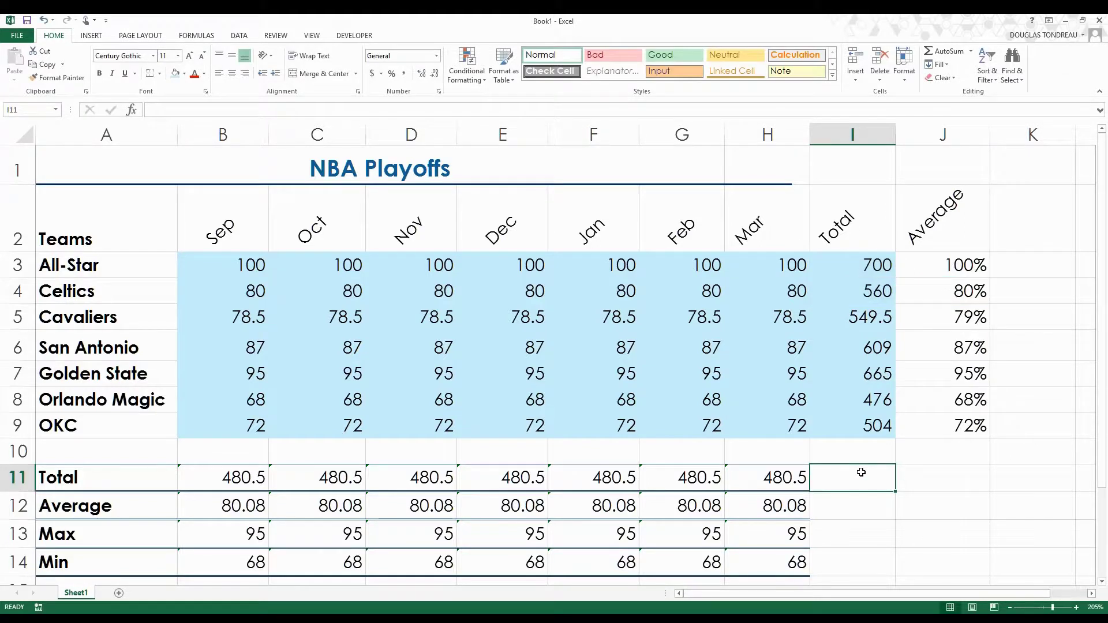
{"action": "scroll", "coordinate": [862, 473], "scroll_direction": "down", "scroll_amount": 2}
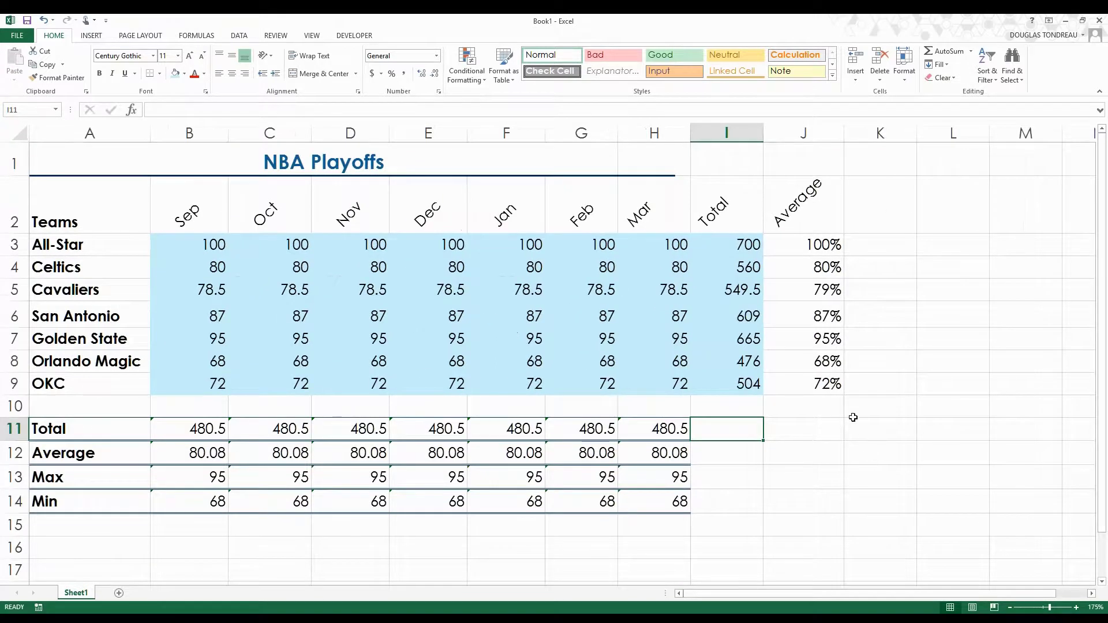
{"action": "scroll", "coordinate": [844, 410], "scroll_direction": "down", "scroll_amount": 1}
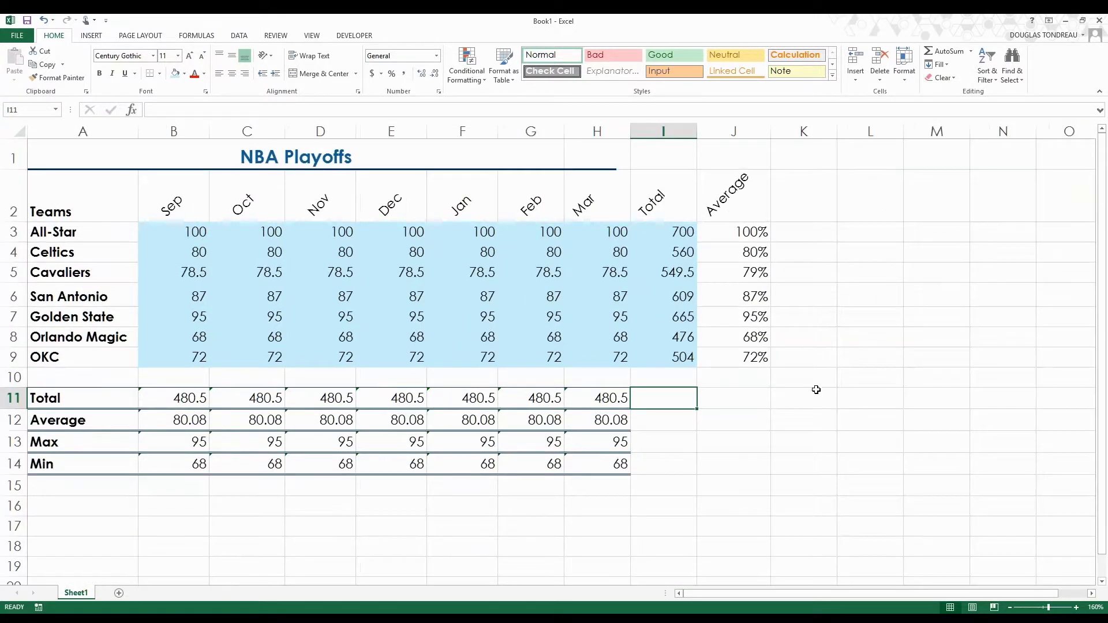